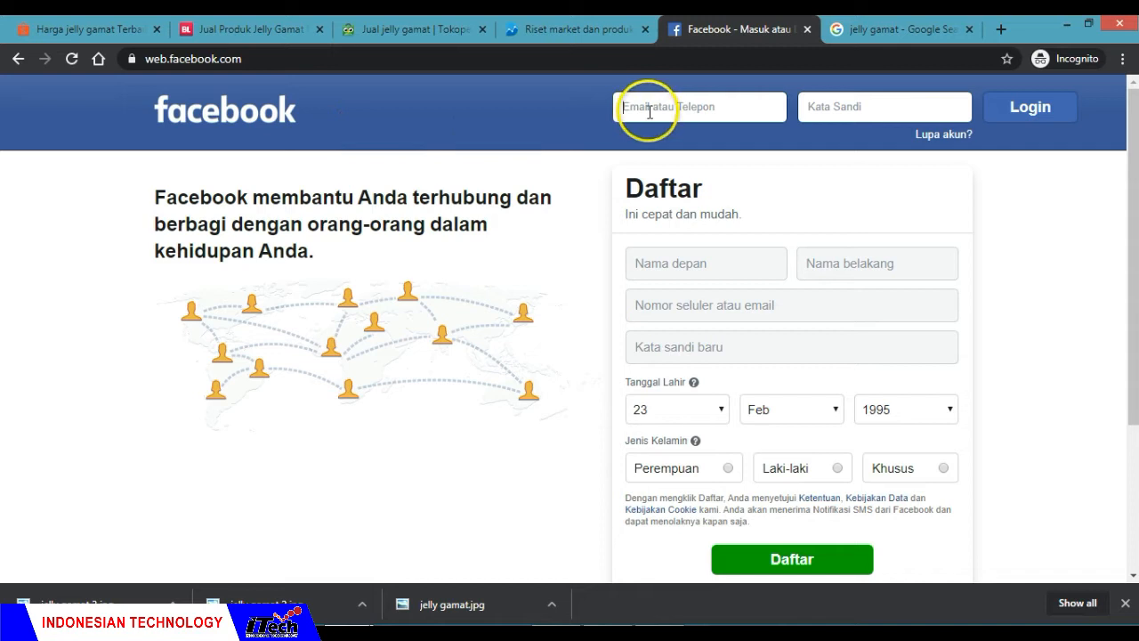
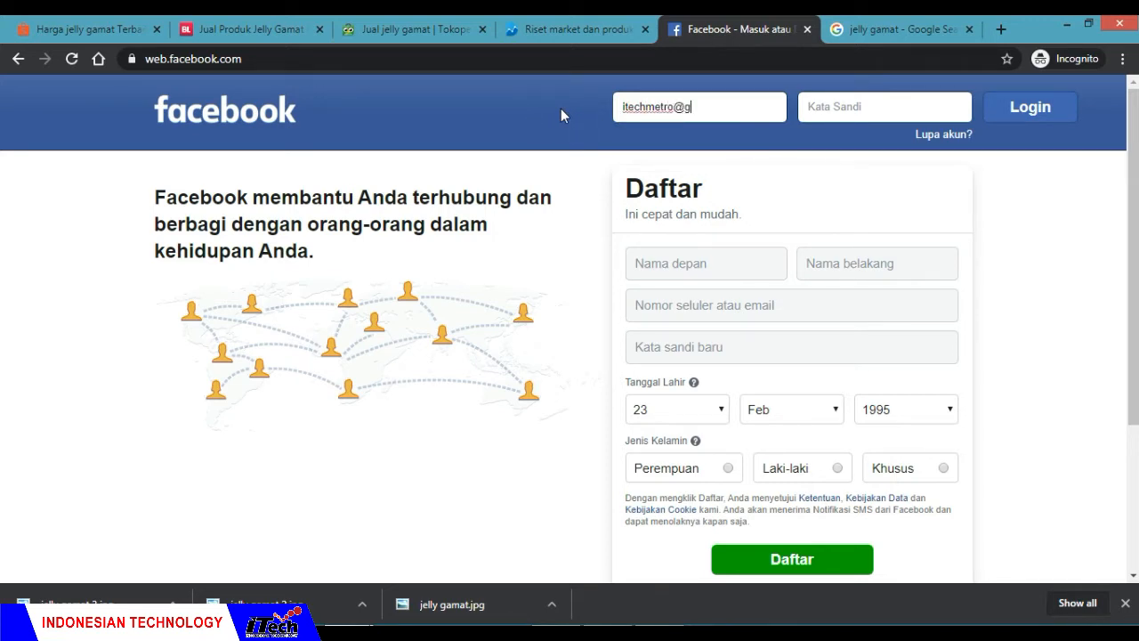
Step: Log in to Facebook with the account's e-mail address and password
click(834, 107)
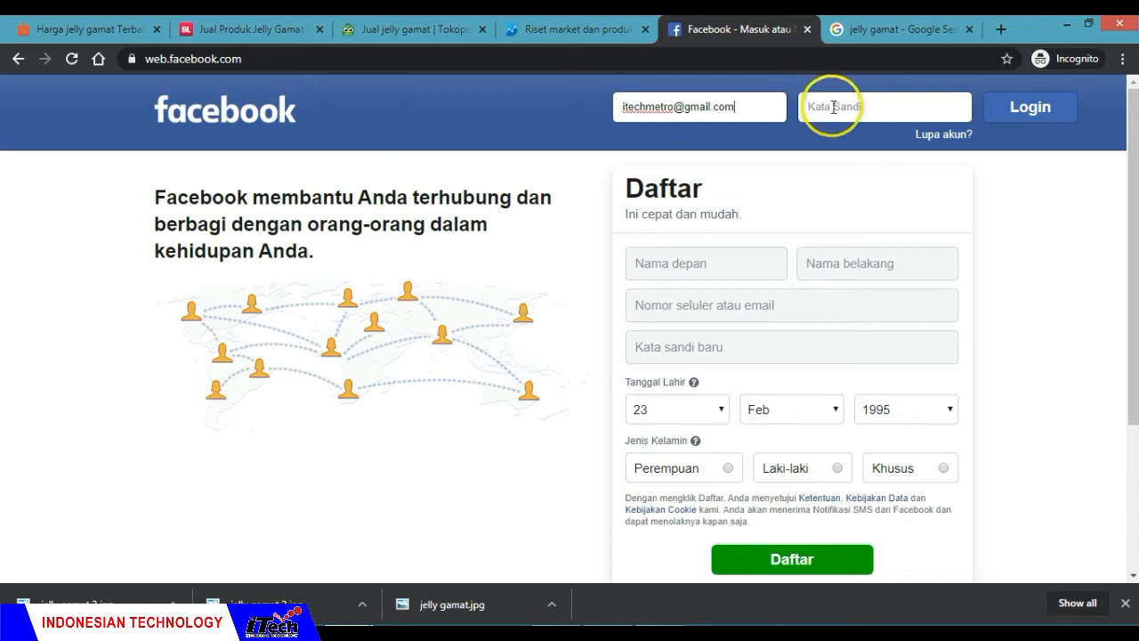
text(•••••••)
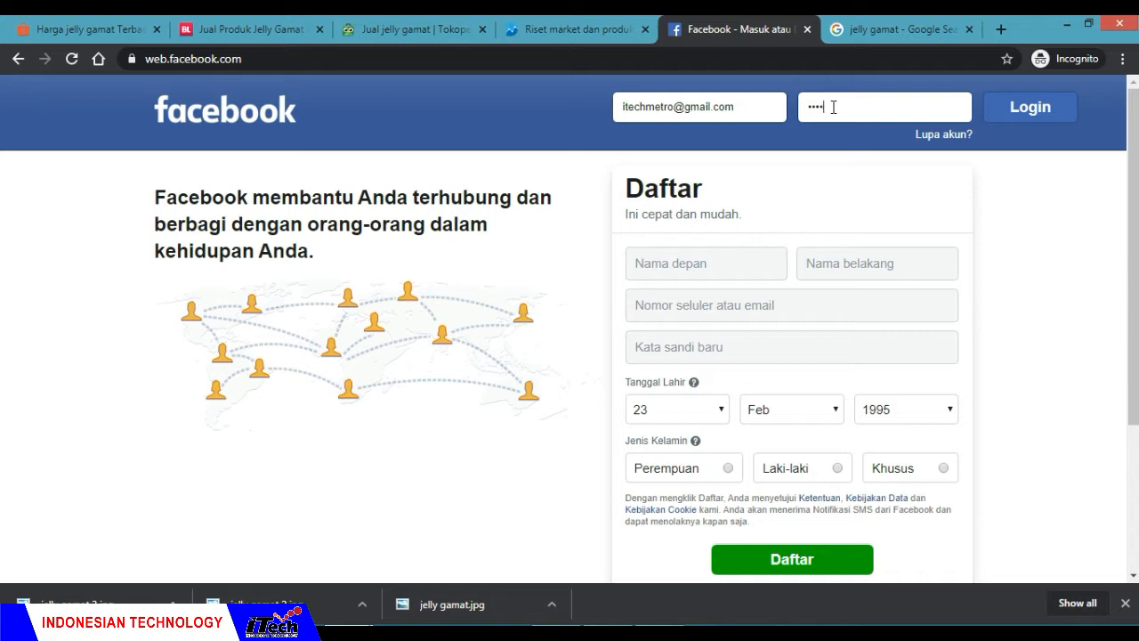
text(•••••)
key(Return)
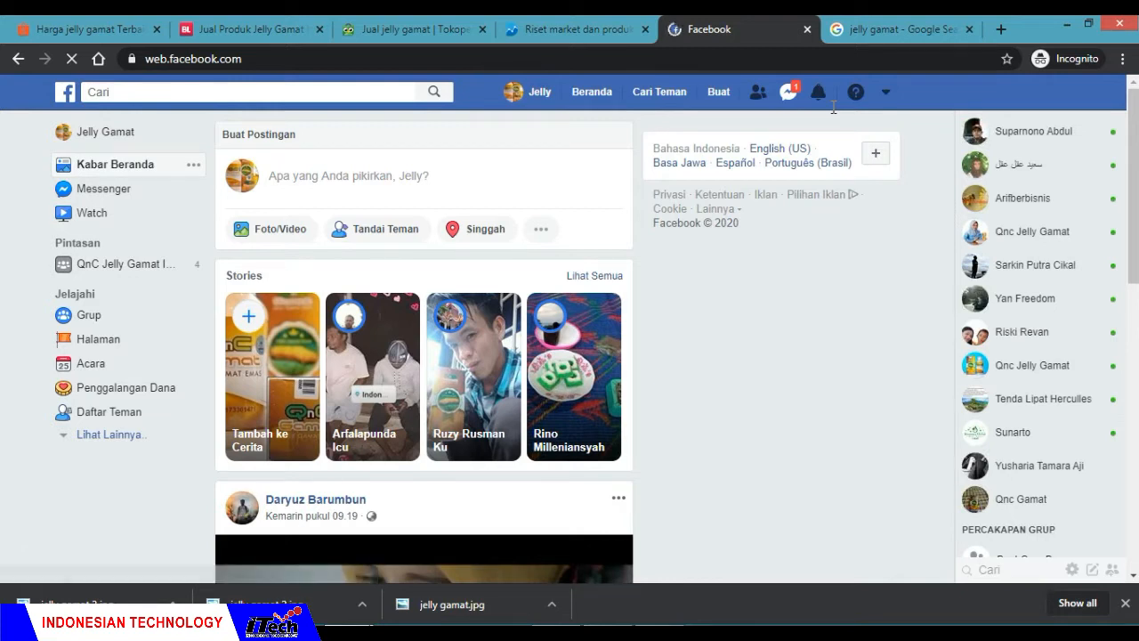
click(694, 328)
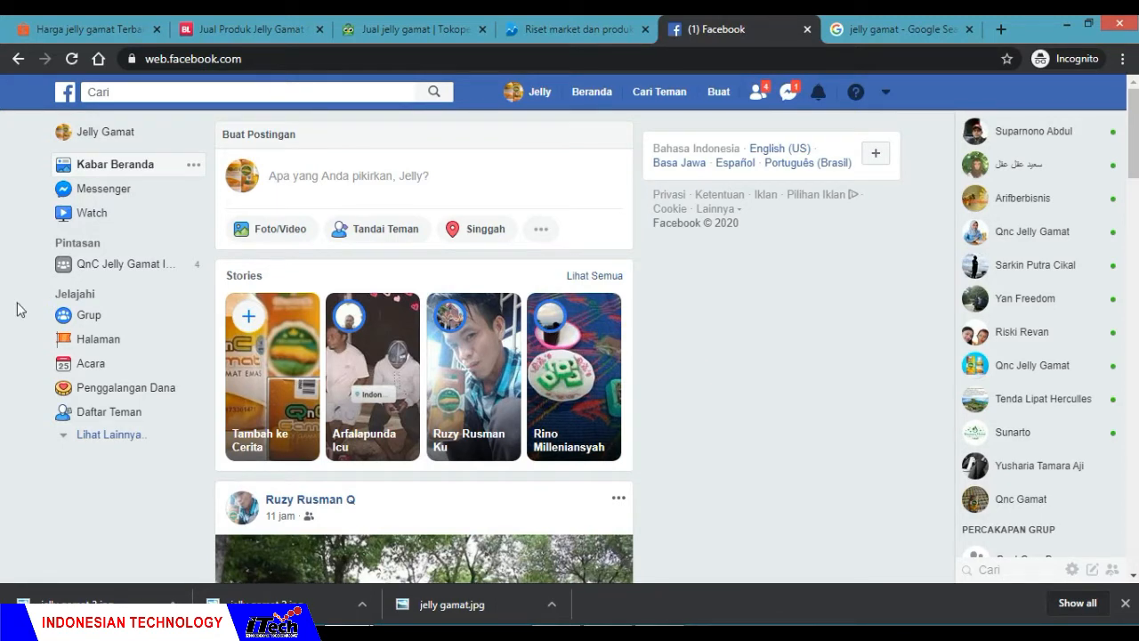
Step: Go to the Halaman section and start creating a page of the type Bisnis atau Merek
click(95, 346)
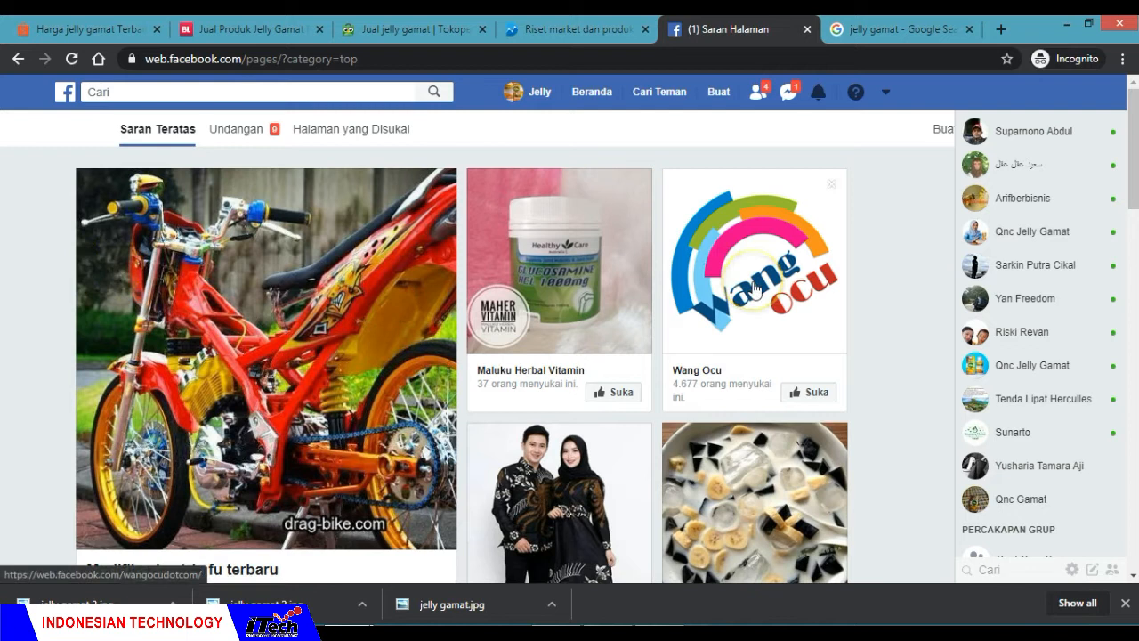
key(ctrl+minus)
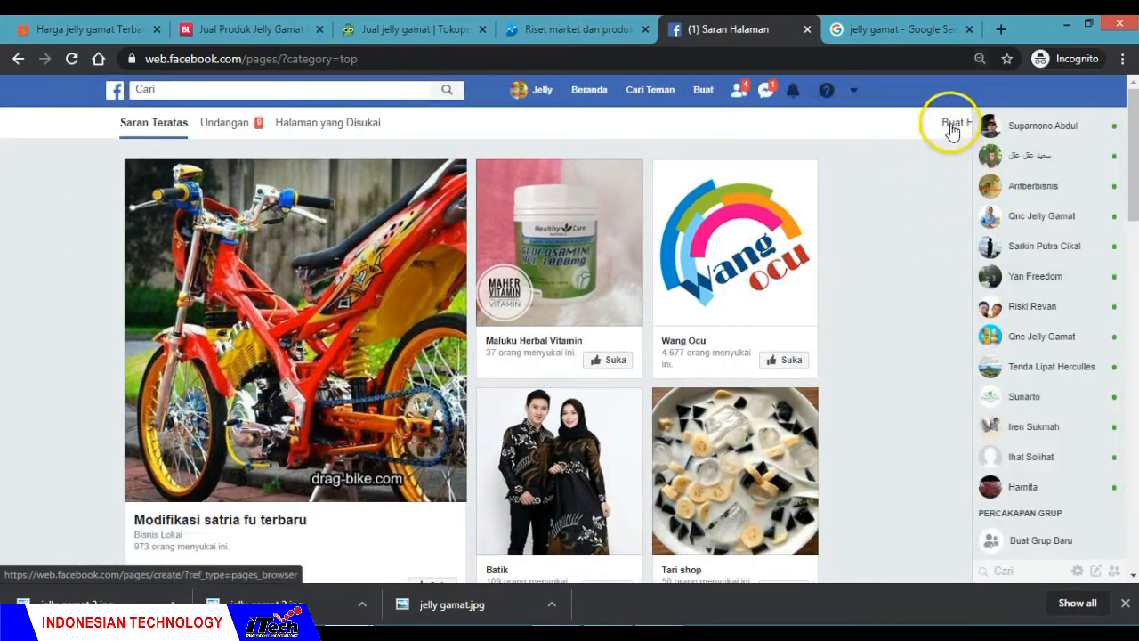
key(ctrl+minus)
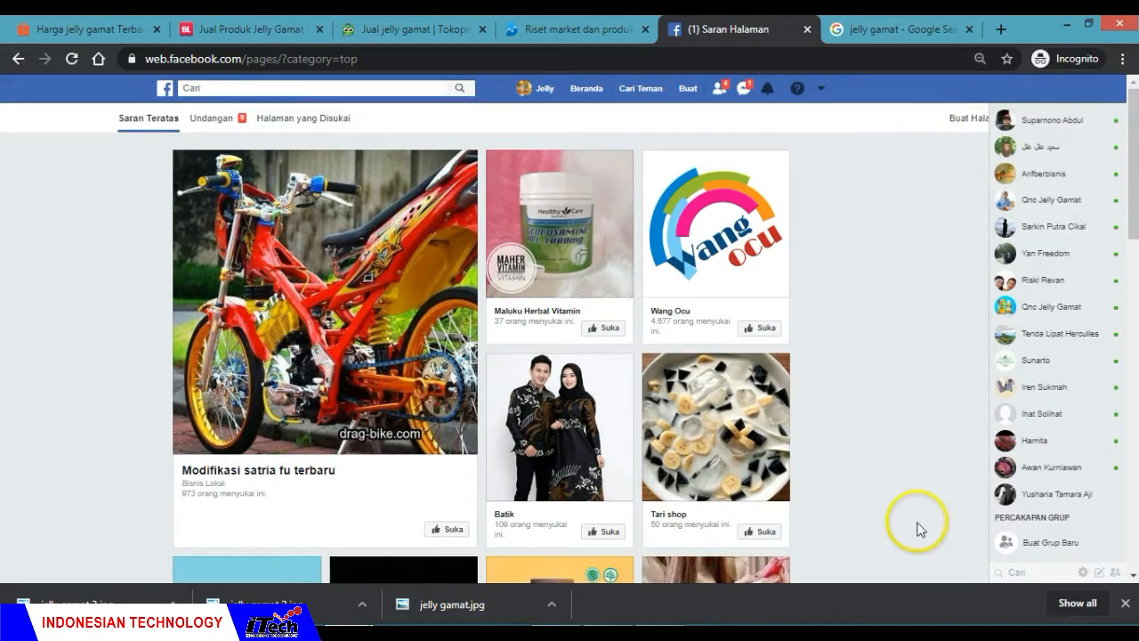
click(1126, 604)
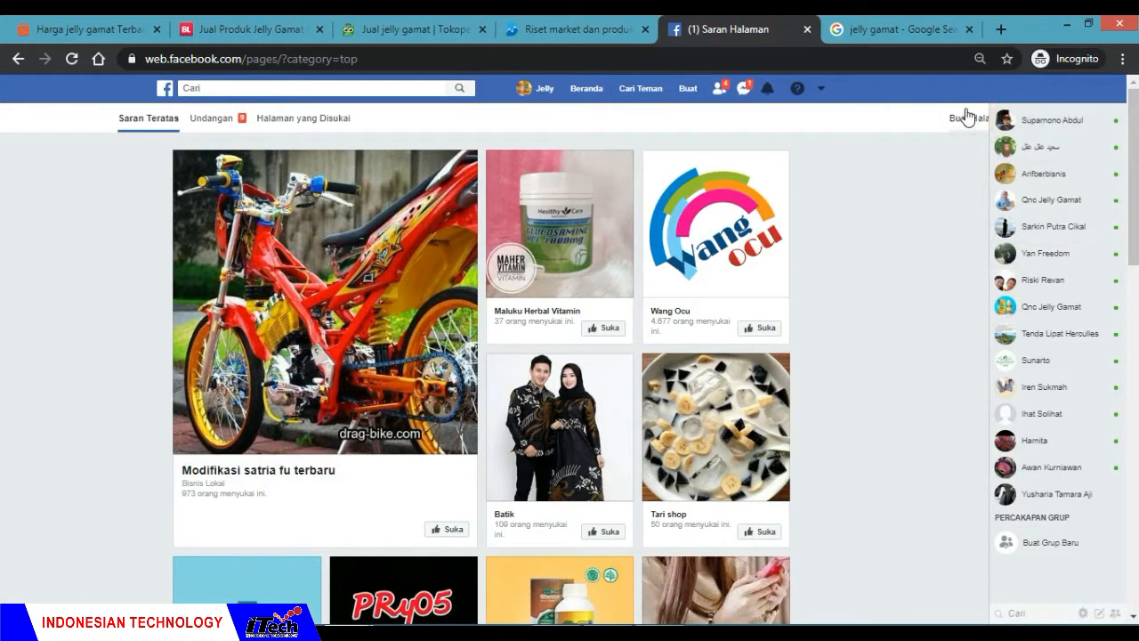
click(968, 117)
click(762, 205)
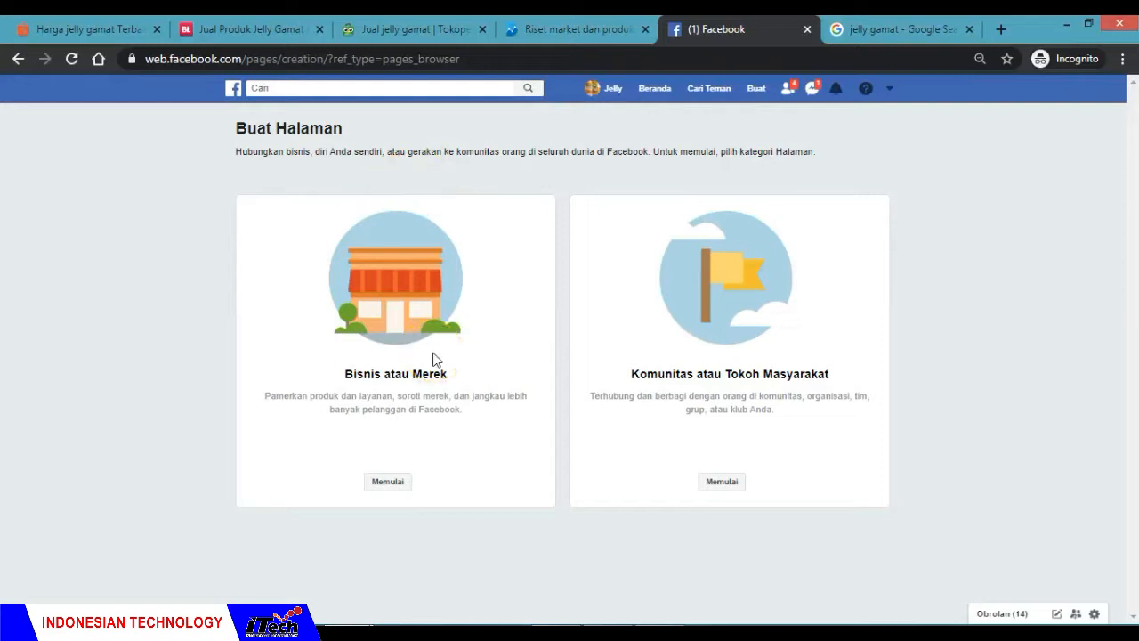
click(388, 486)
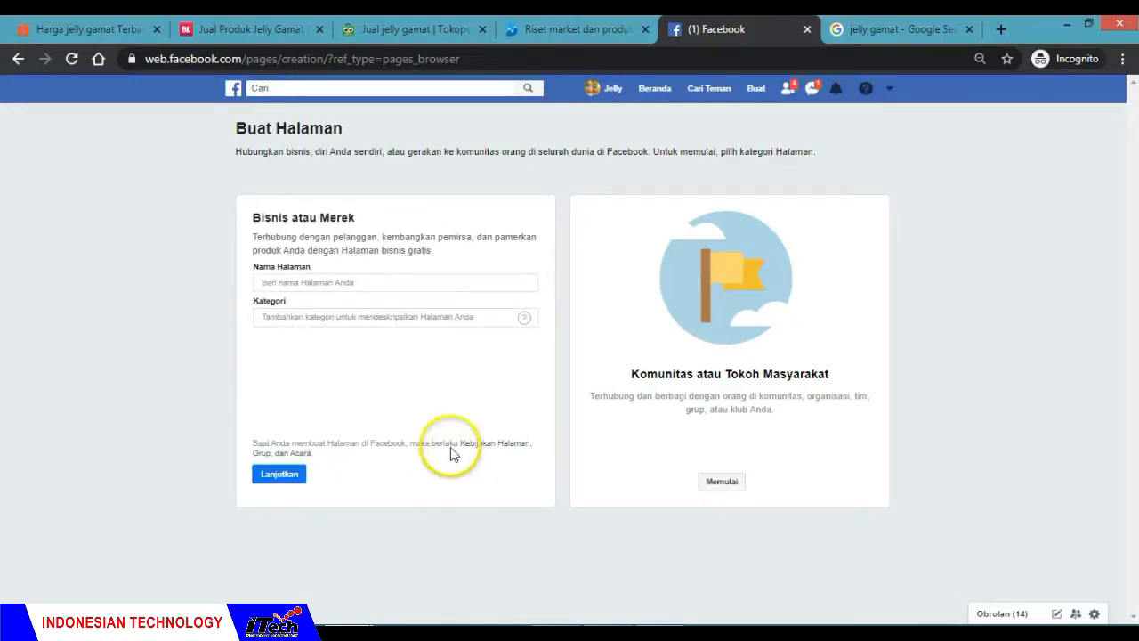
Step: Name the new business page Jelly Gamat
key(ctrl+plus)
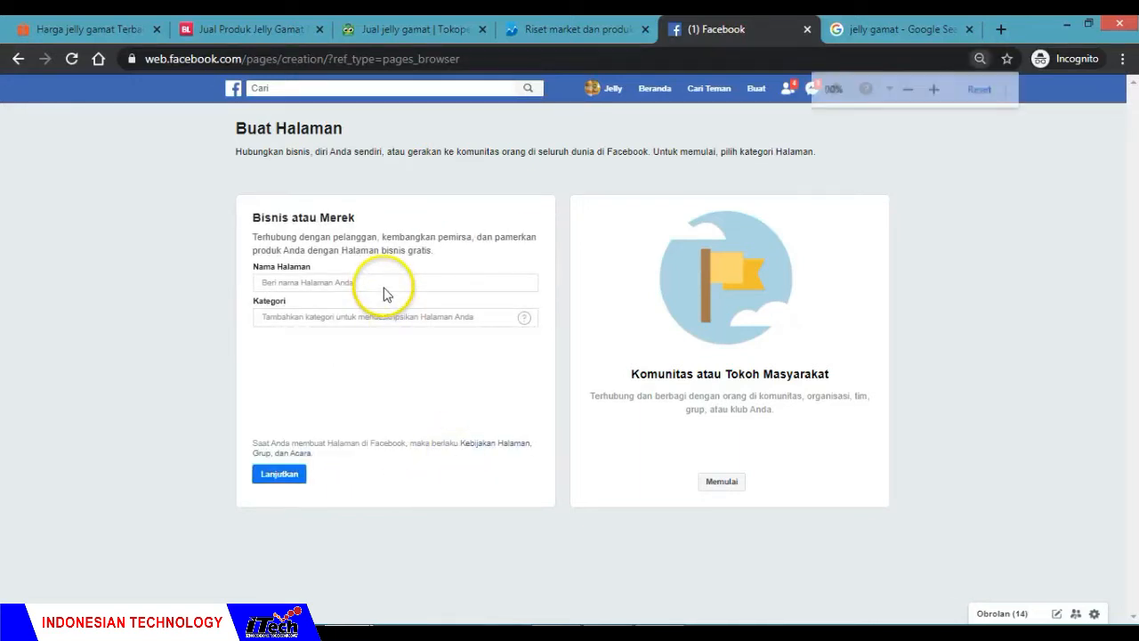
key(ctrl+plus)
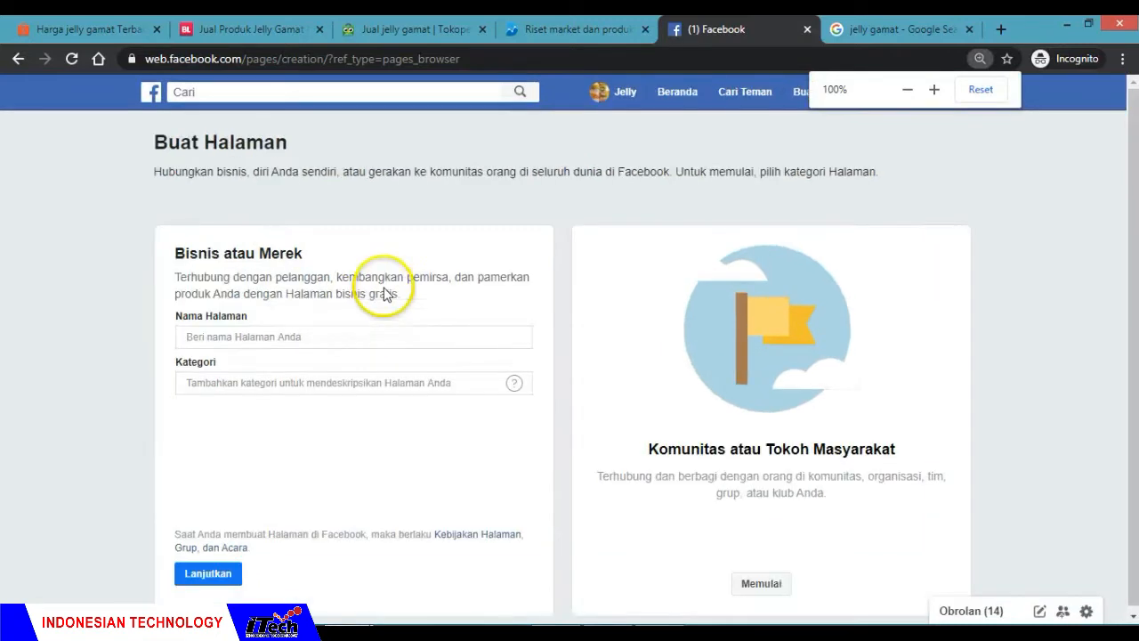
click(304, 336)
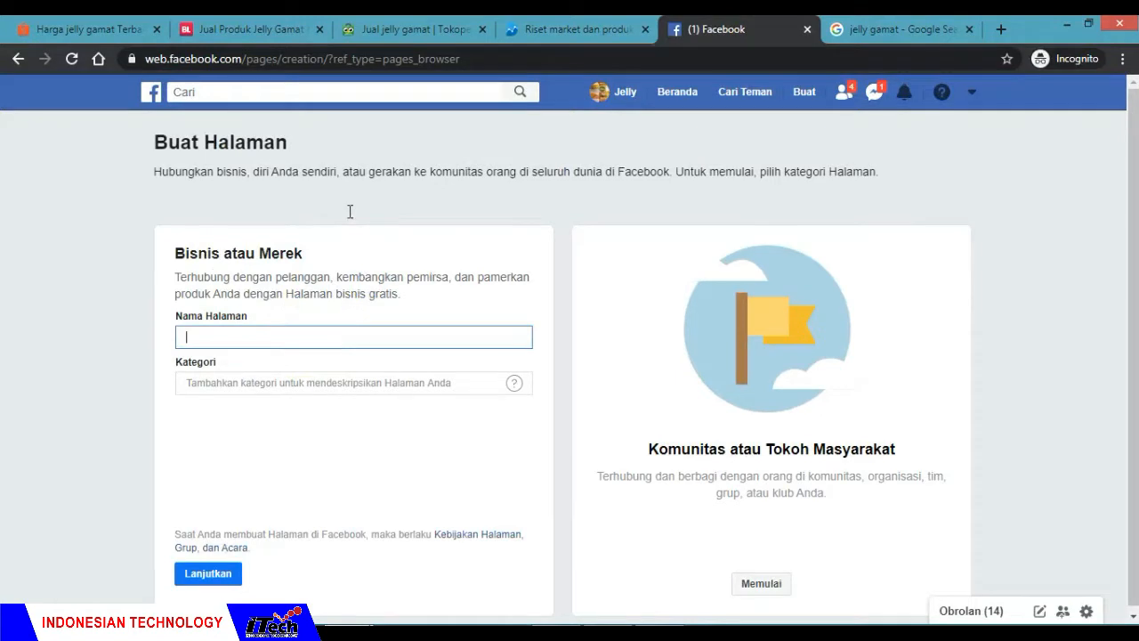
text(Jelly Gamat)
Step: Set the page category to Kesehatan/Kecantikan and continue to the profile photo stage
click(264, 384)
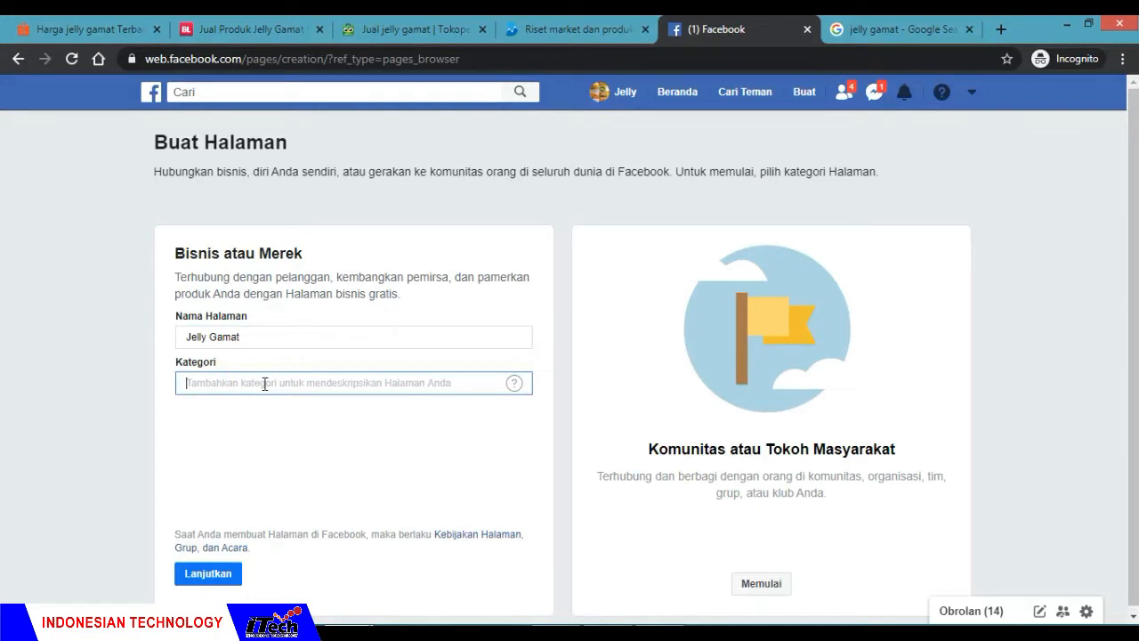
text(kese)
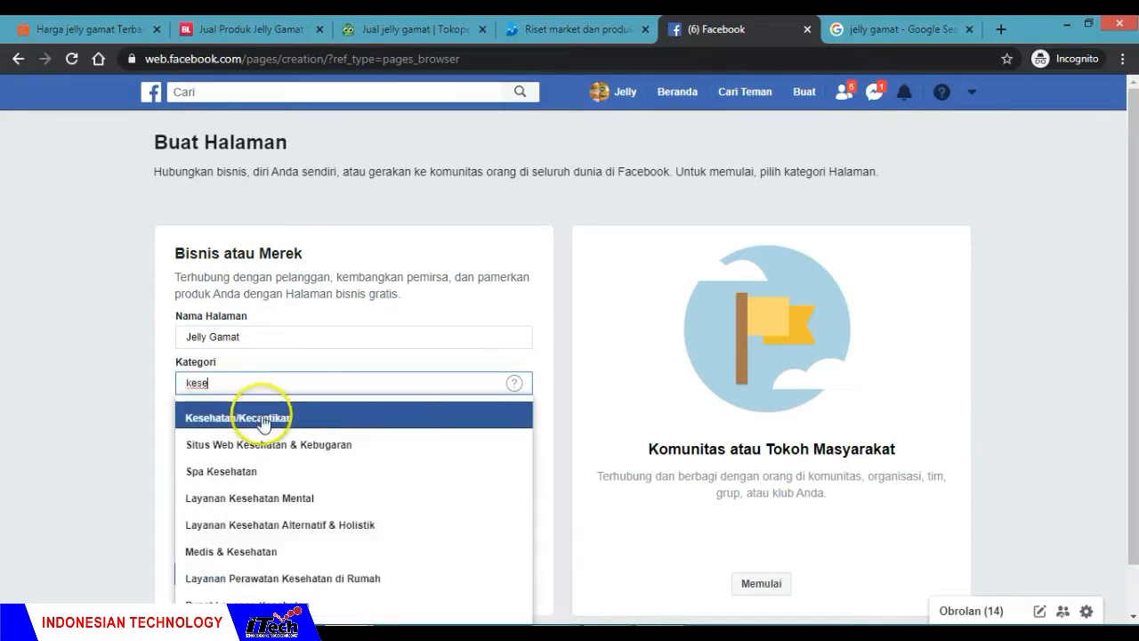
click(263, 419)
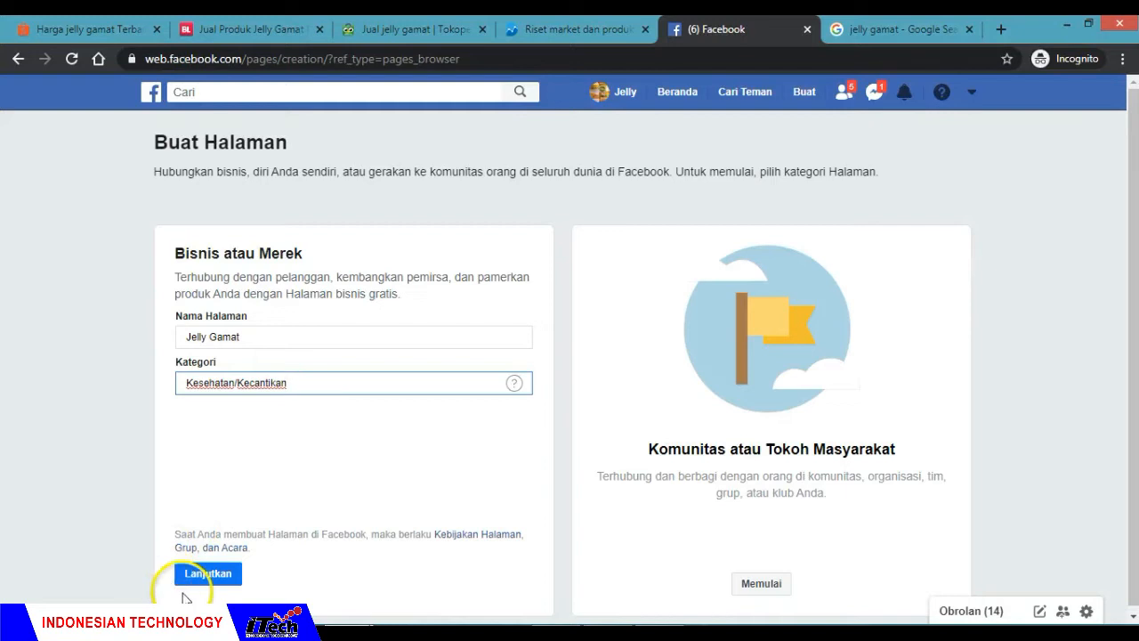
click(214, 579)
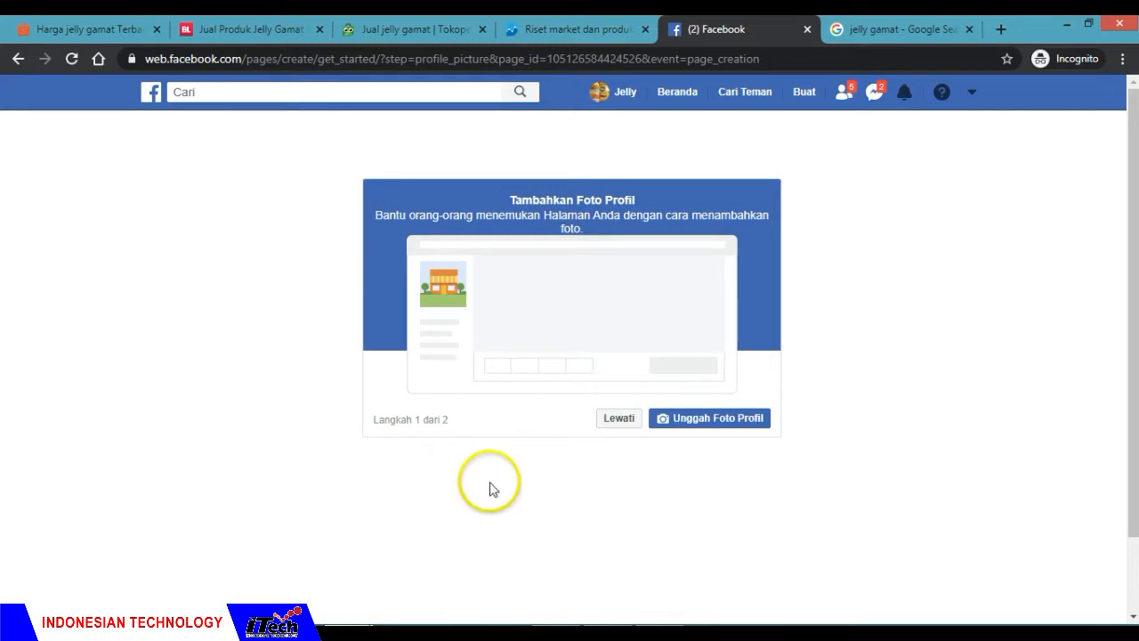
Step: Upload the image jelly gamat from the MATERI SEAMOLEC FEBRUARI 2020 folder in JOB ITECH on drive E: as the profile photo
click(708, 426)
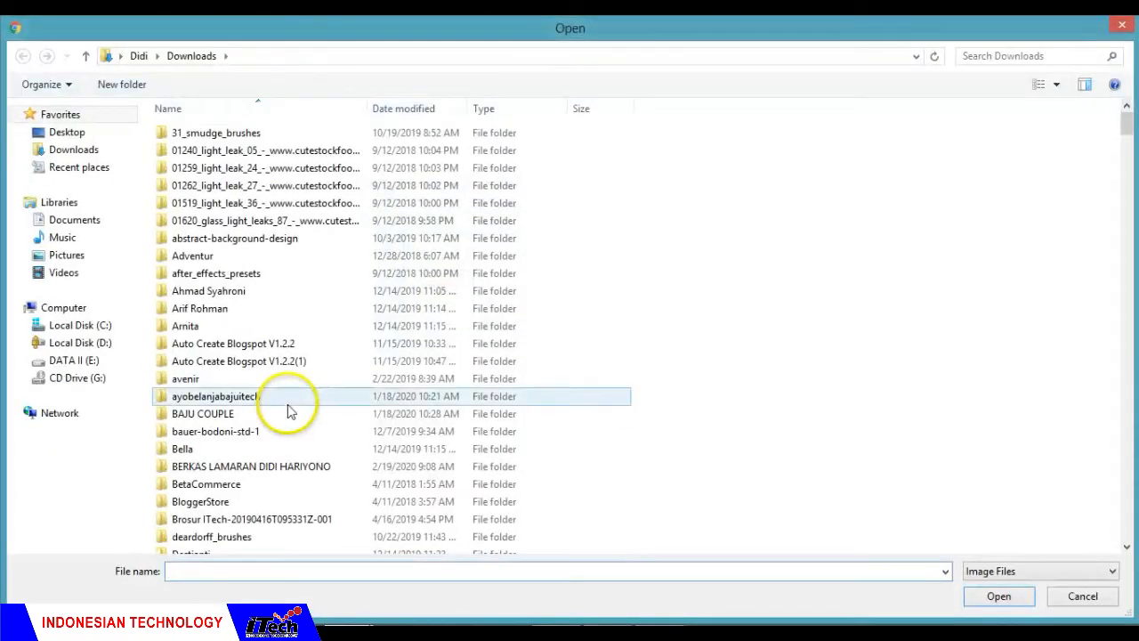
click(78, 360)
scroll(328, 325, down, 20)
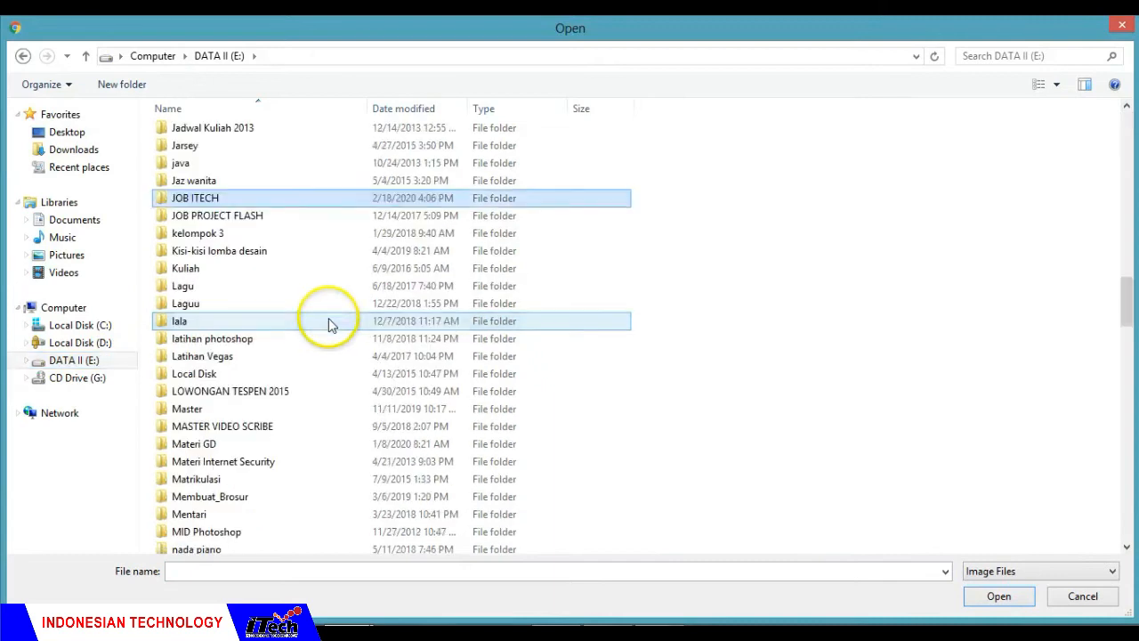
key(Return)
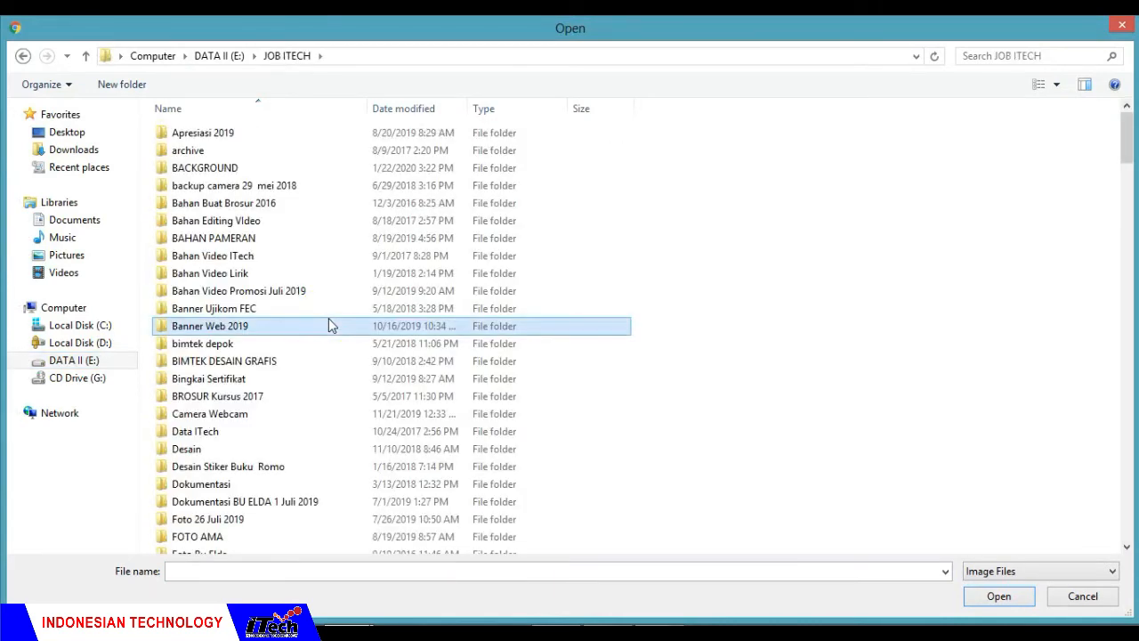
key(m)
key(m)
key(Return)
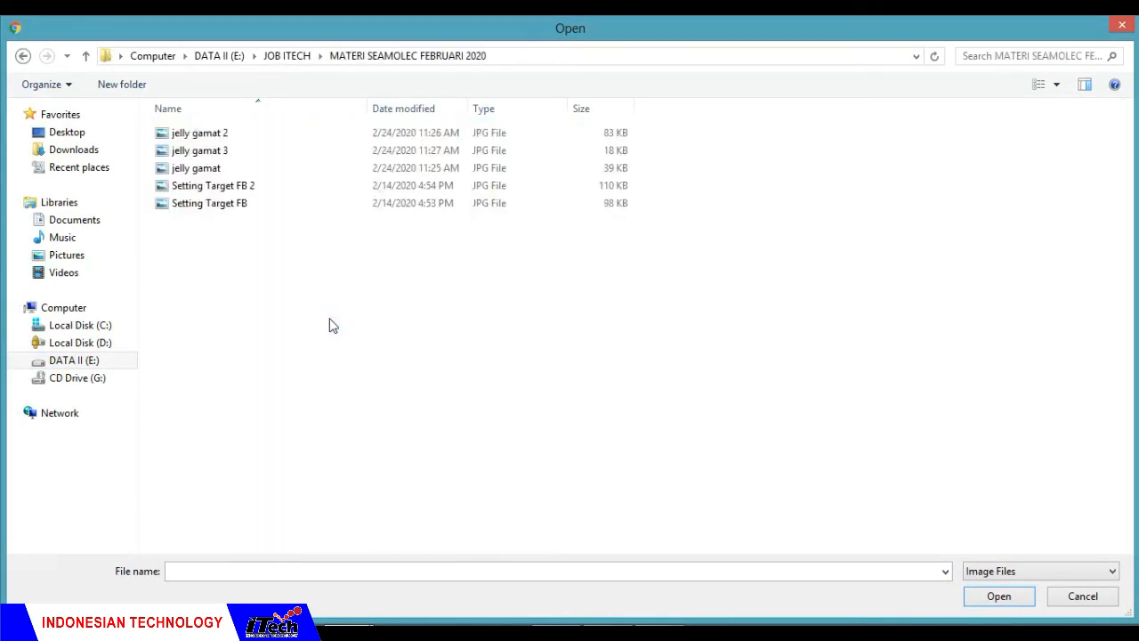
click(258, 169)
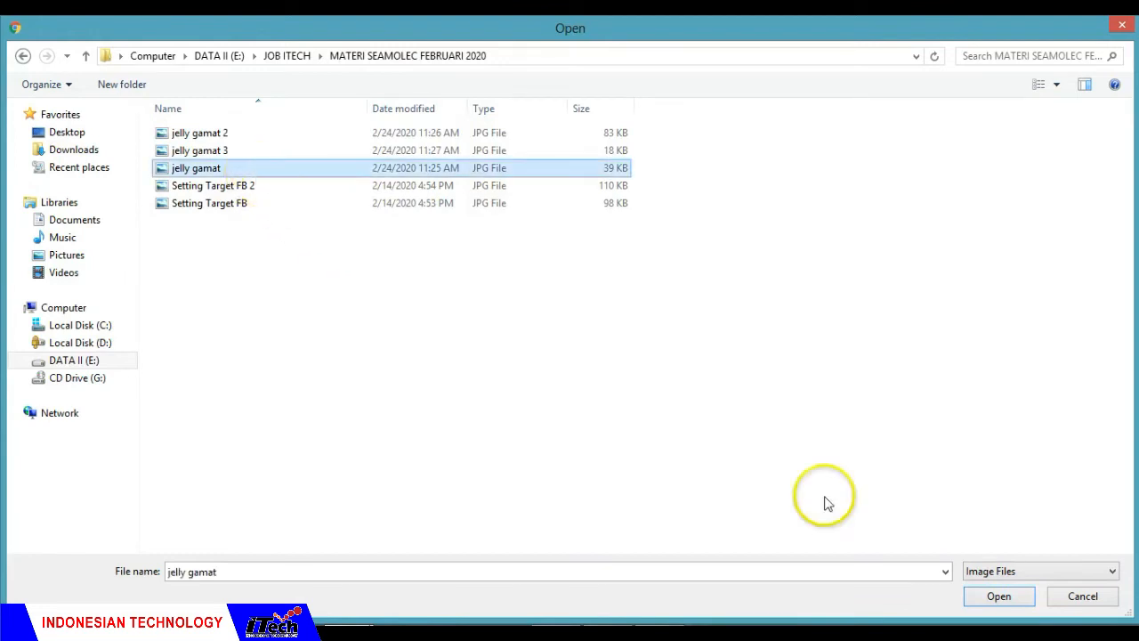
click(997, 596)
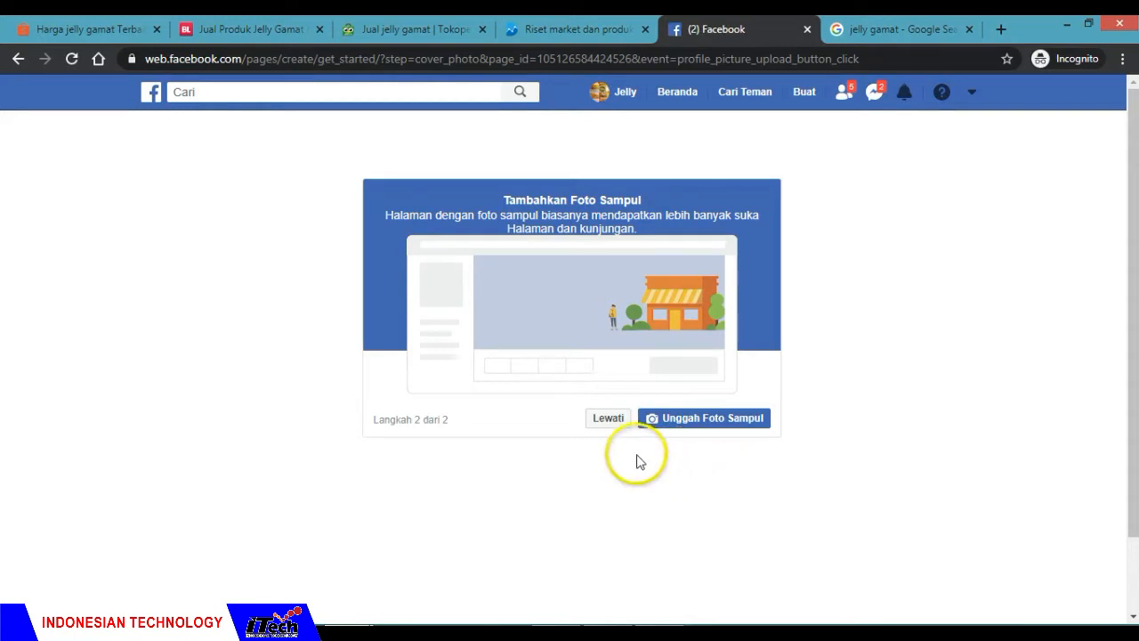
Step: Skip adding a cover photo and dismiss the setup tour on the new page
click(616, 427)
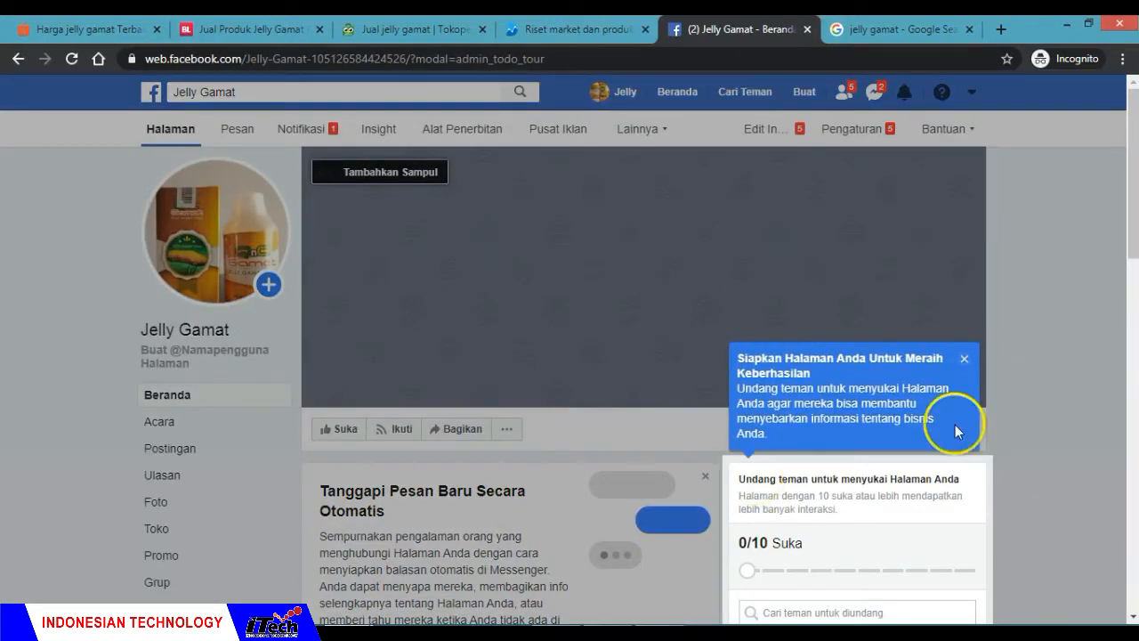
click(965, 362)
Step: Look over the new Jelly Gamat page, including its profile photo, cover area, automatic reply suggestions and friend invitations
scroll(1038, 387, down, 3)
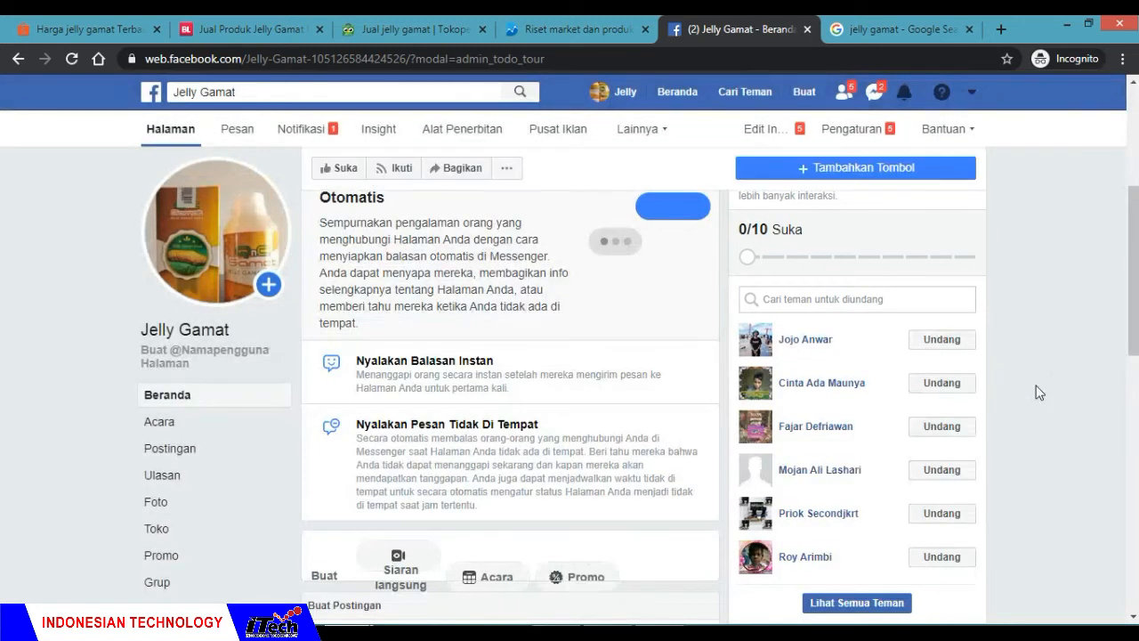
mouse_move(213, 242)
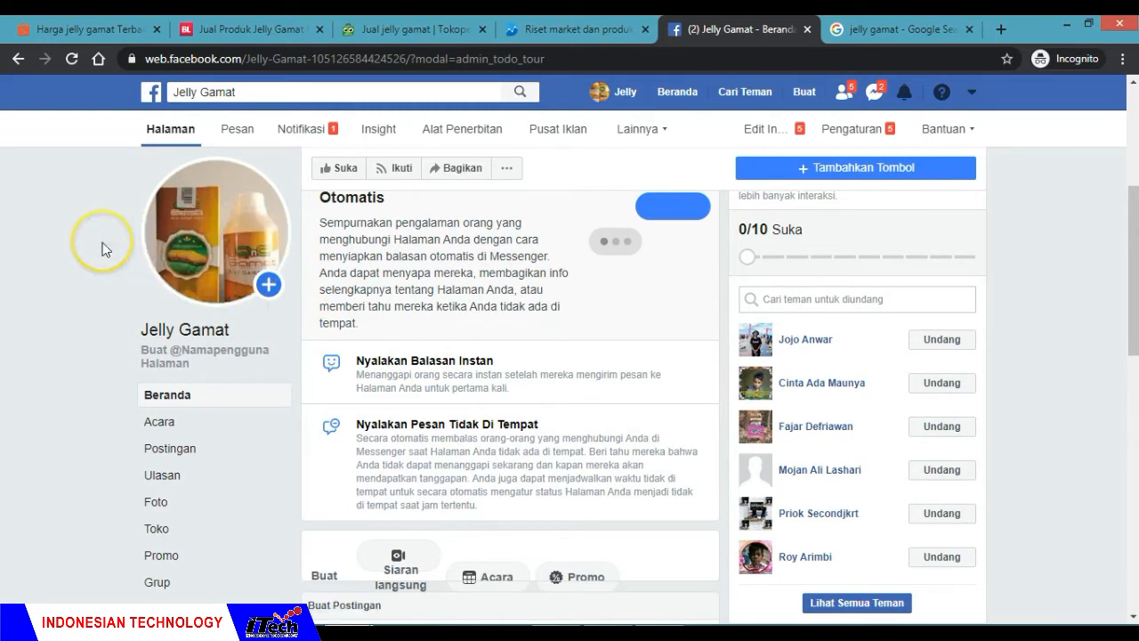
scroll(107, 303, up, 1)
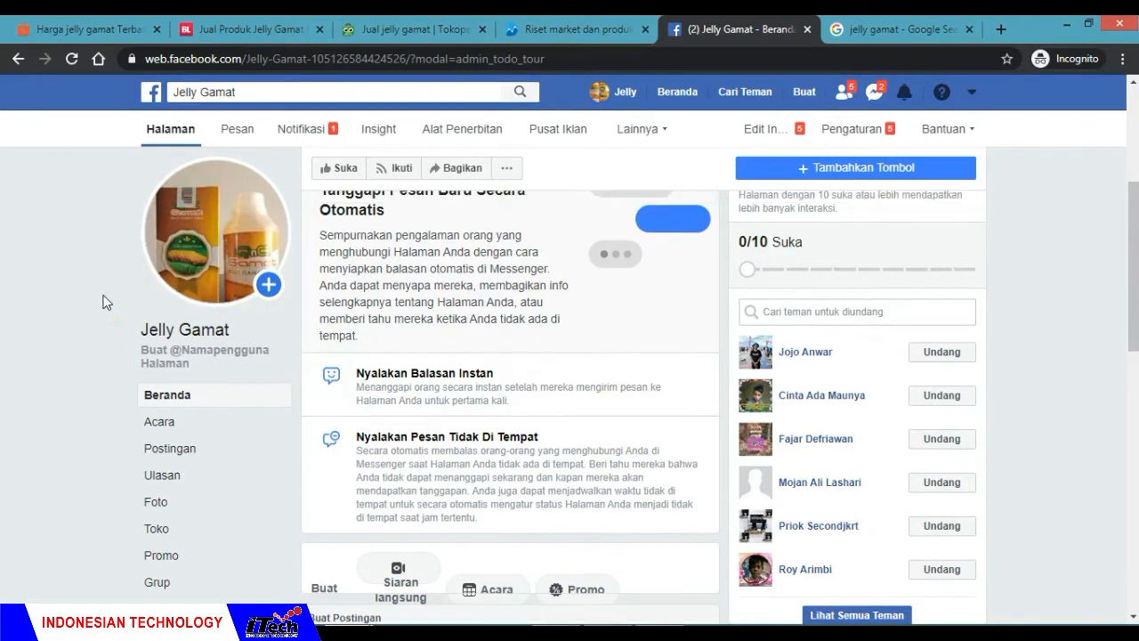
scroll(103, 302, up, 3)
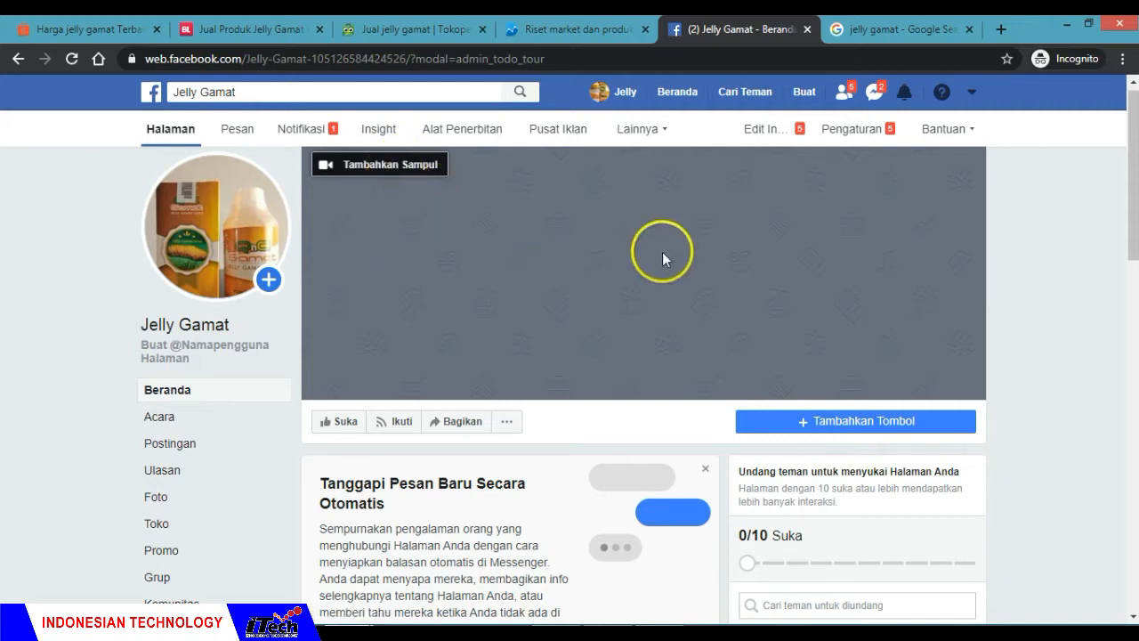
scroll(462, 330, down, 1)
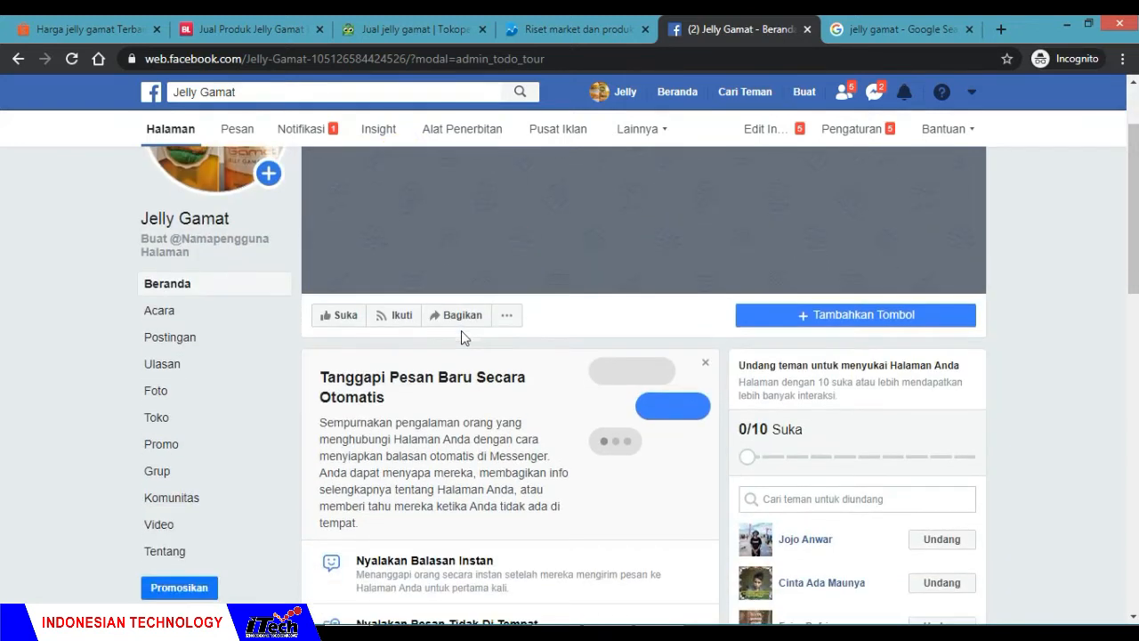
scroll(461, 330, down, 2)
scroll(461, 332, up, 3)
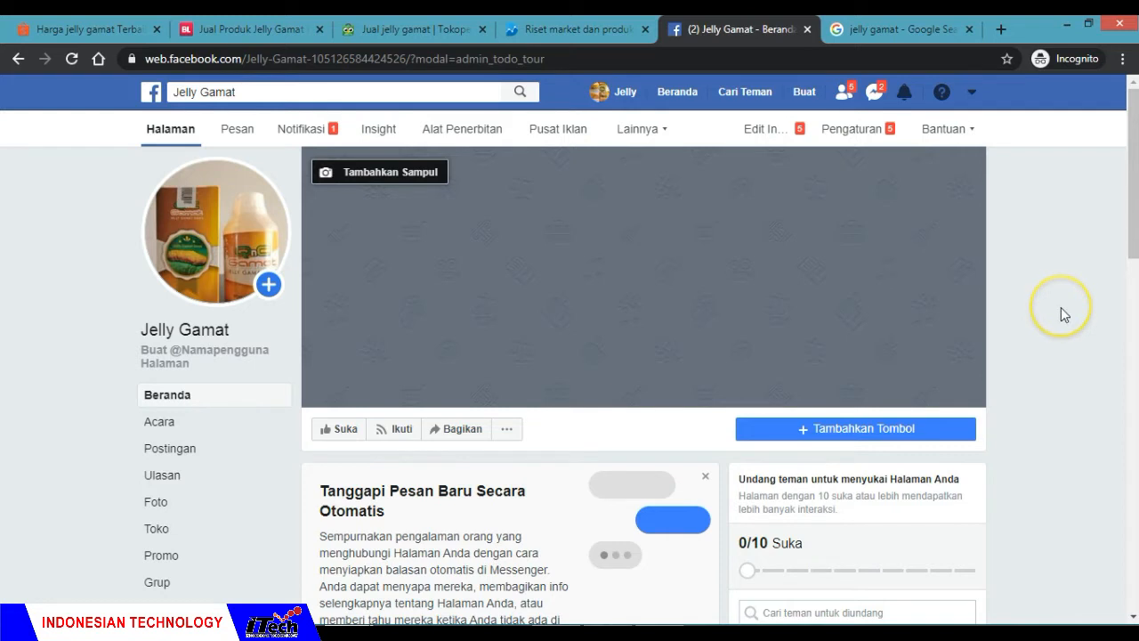
scroll(1061, 313, down, 1)
scroll(1061, 308, down, 2)
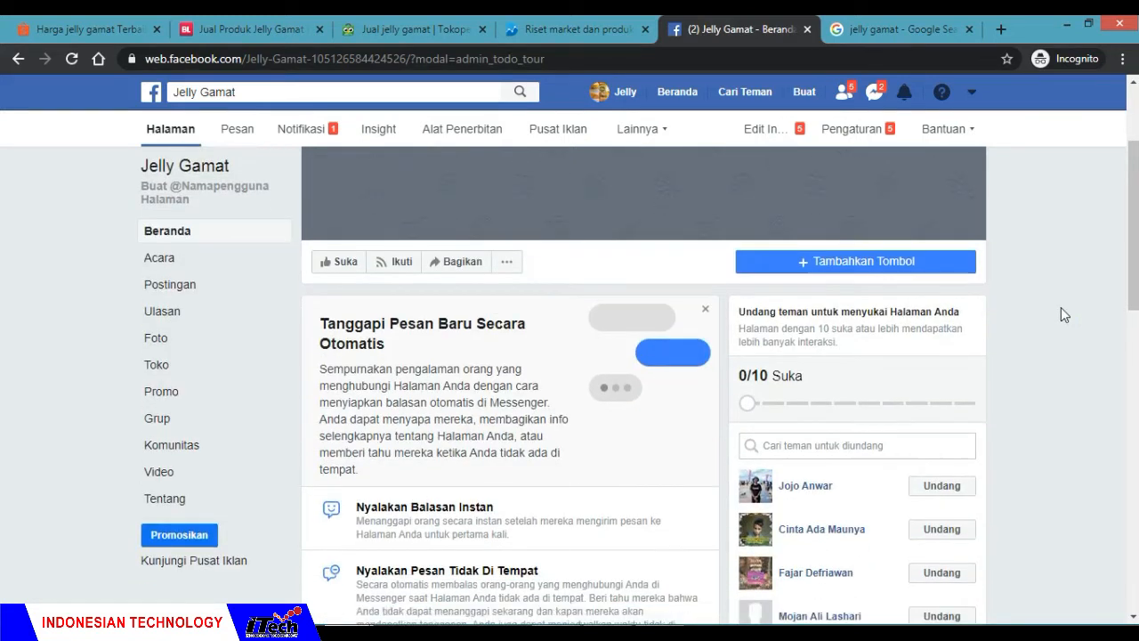
Step: Start a new post on the Jelly Gamat page
scroll(1061, 307, down, 1)
scroll(1061, 307, up, 4)
scroll(1061, 308, down, 5)
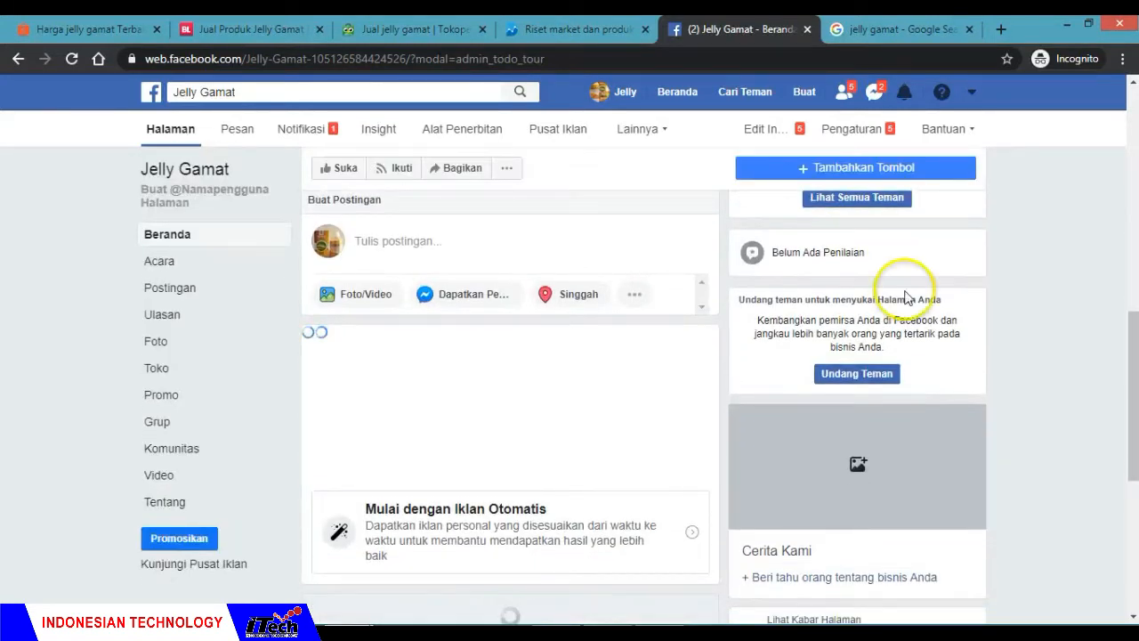
click(574, 254)
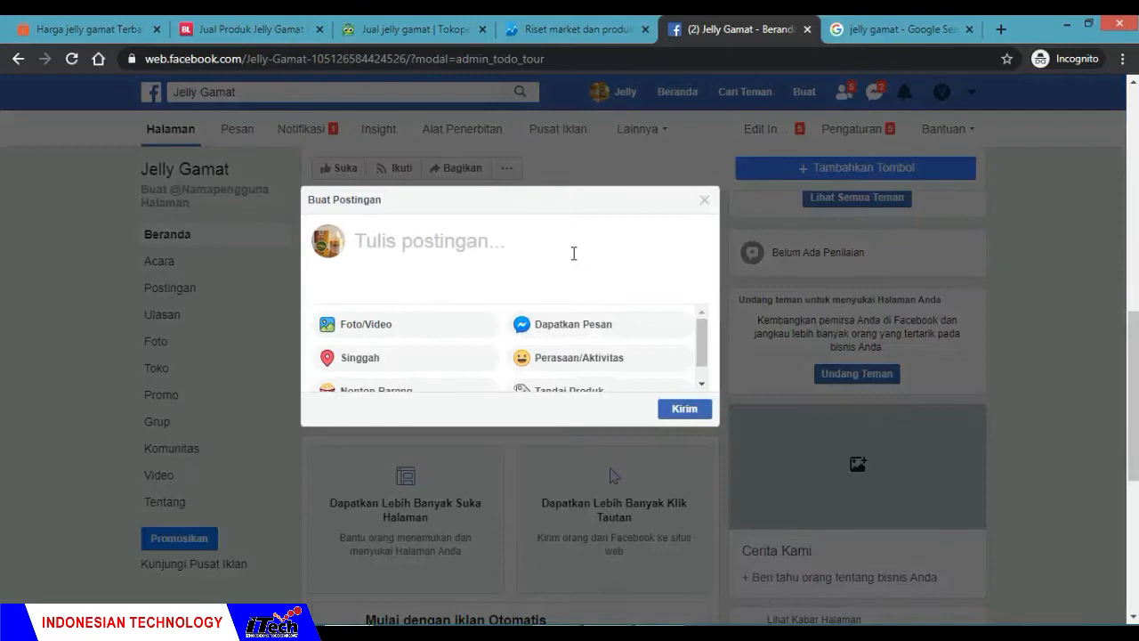
click(574, 254)
Step: Copy the entire text of the Notepad file deskripsi gelly gamat and paste it into the new post
click(616, 633)
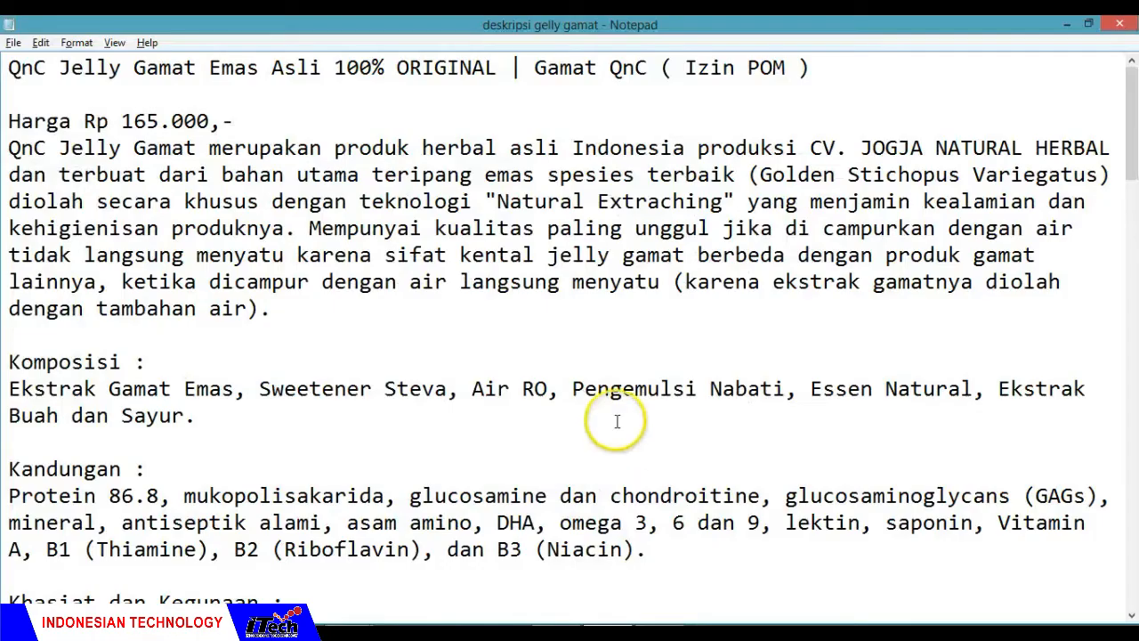
key(ctrl+a)
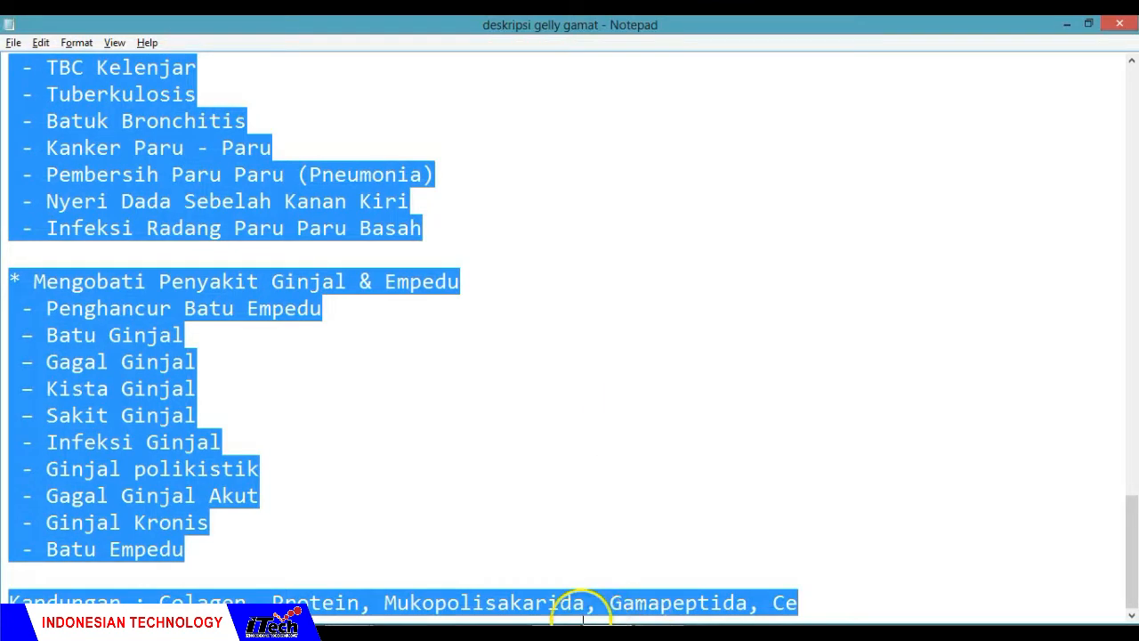
key(alt+Tab)
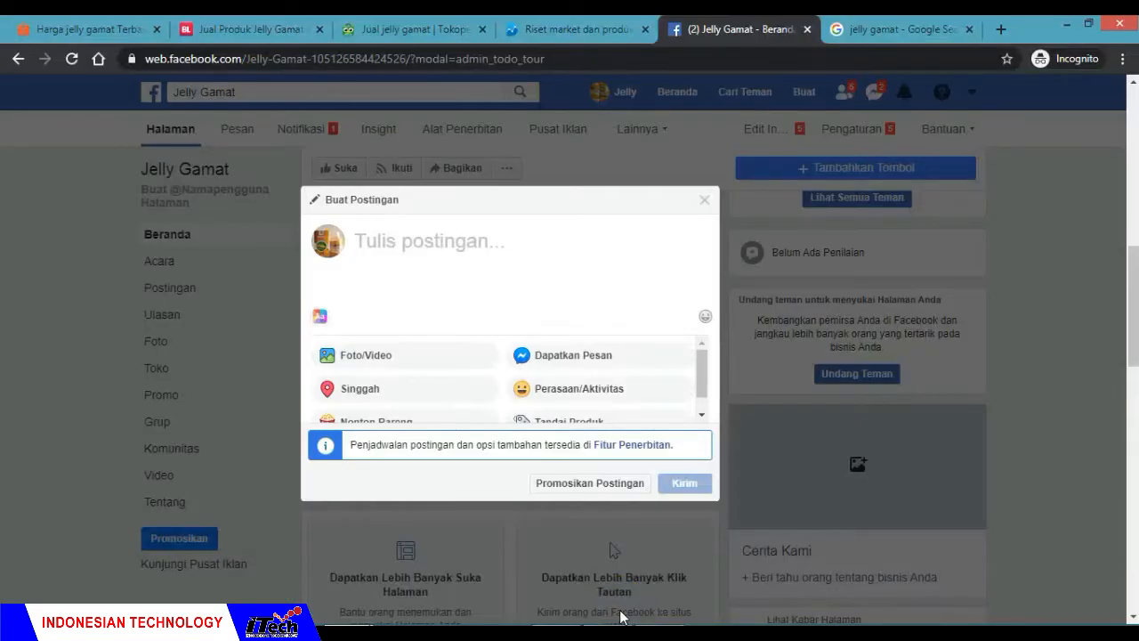
key(ctrl+v)
click(600, 420)
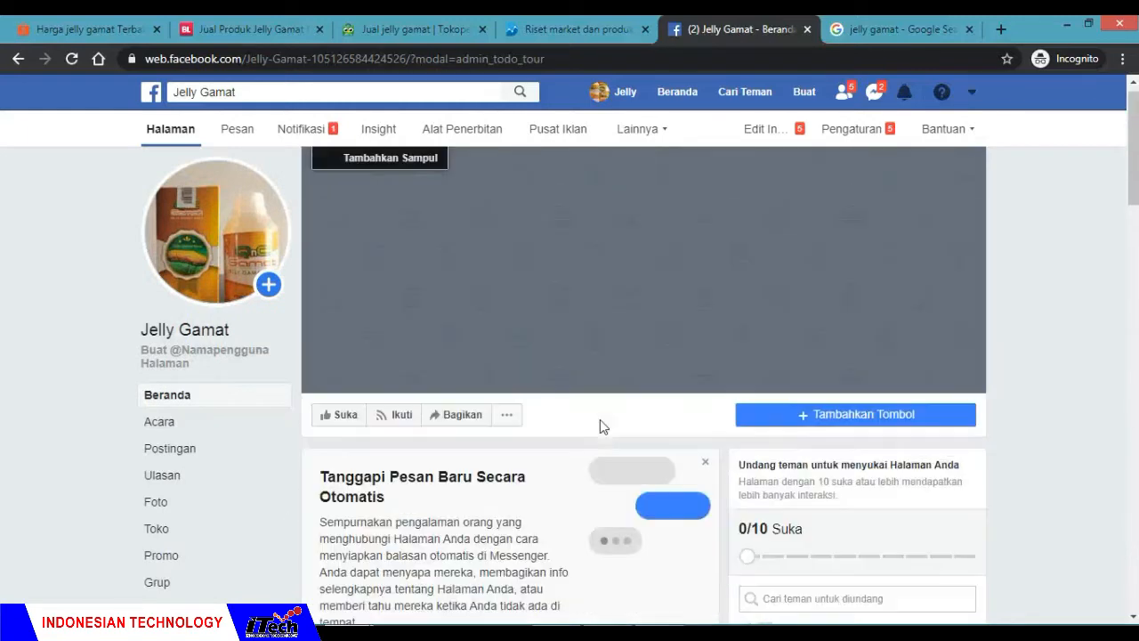
Step: Reopen the draft post and insert a blank line after the price line "Harga Rp 165.000,-"
scroll(600, 419, down, 5)
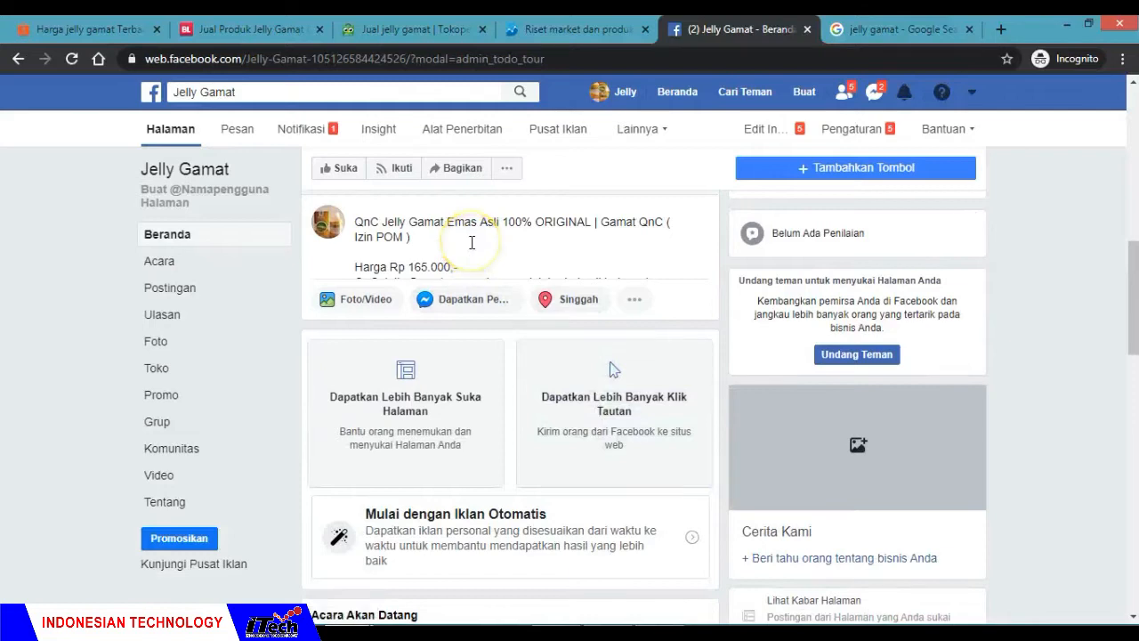
click(472, 242)
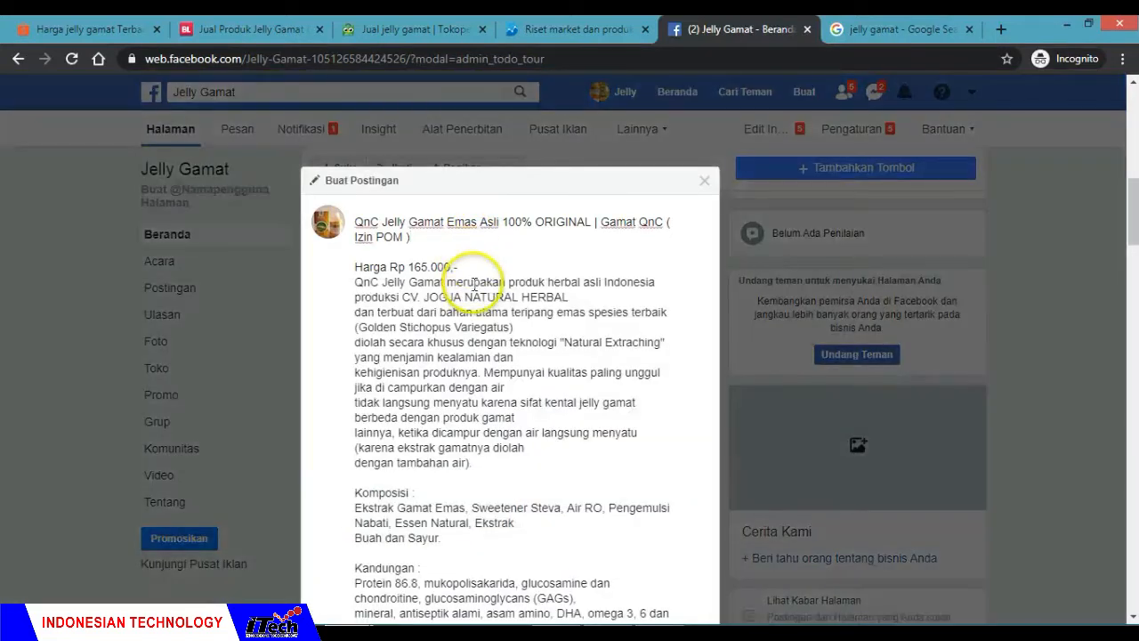
scroll(549, 369, down, 2)
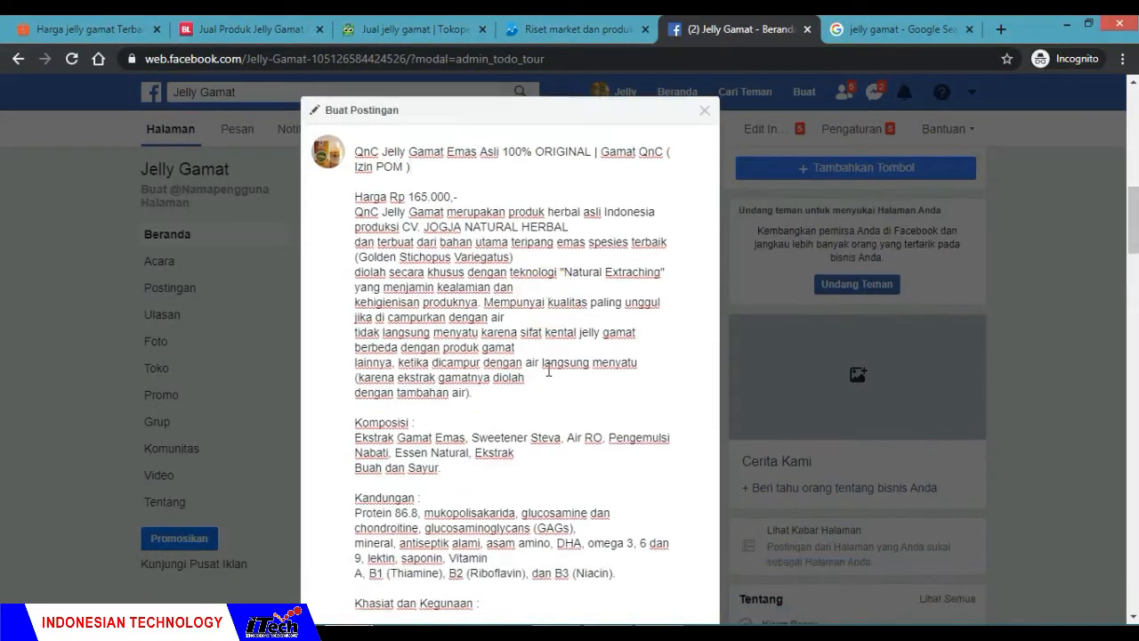
scroll(548, 370, up, 2)
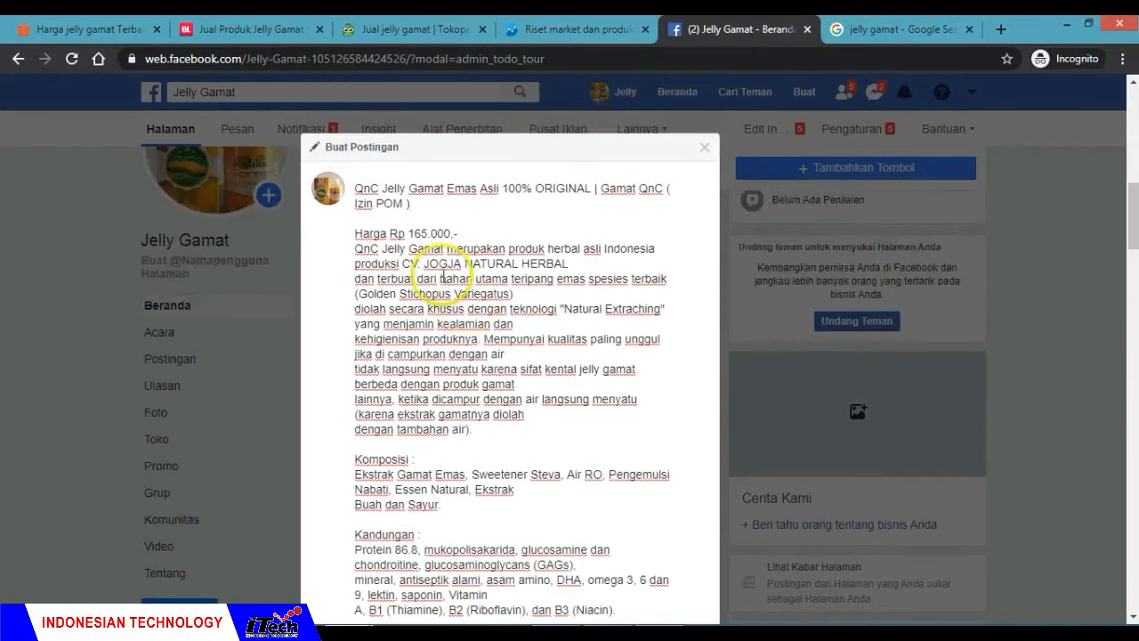
drag(458, 233, 353, 233)
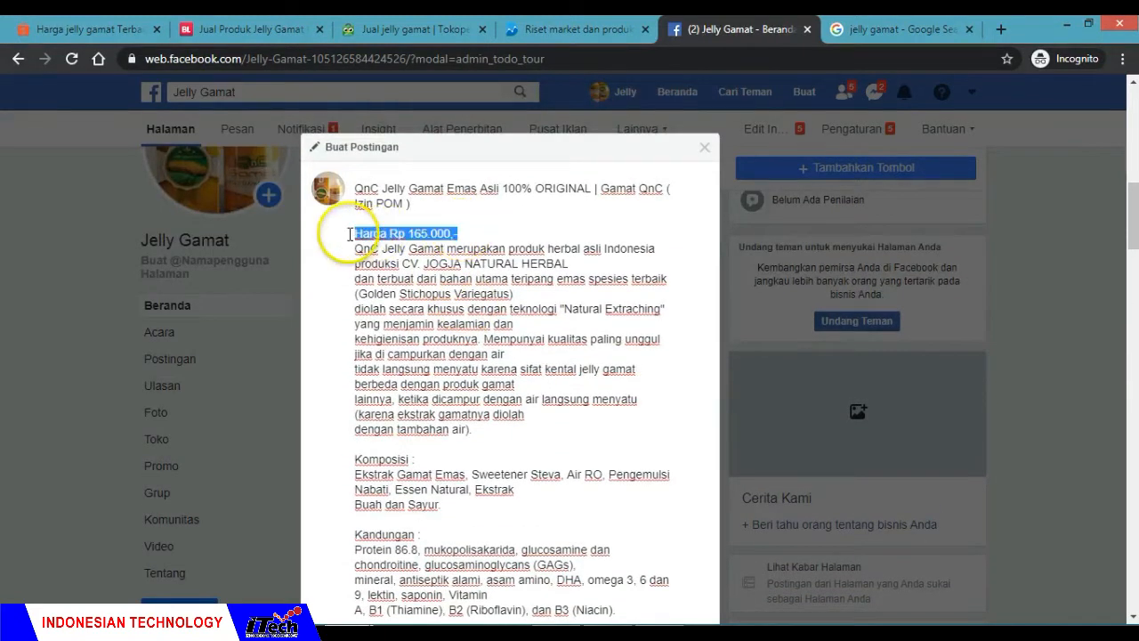
click(481, 233)
key(Return)
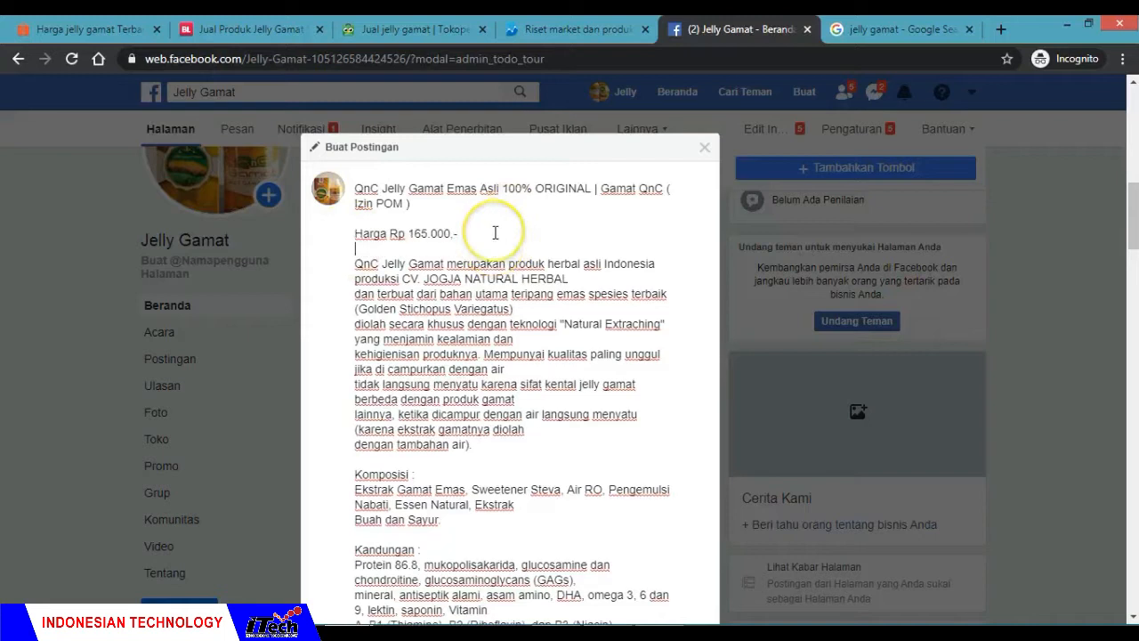
Step: Review the title, the price line and the opening product paragraph of the draft post
scroll(500, 279, down, 2)
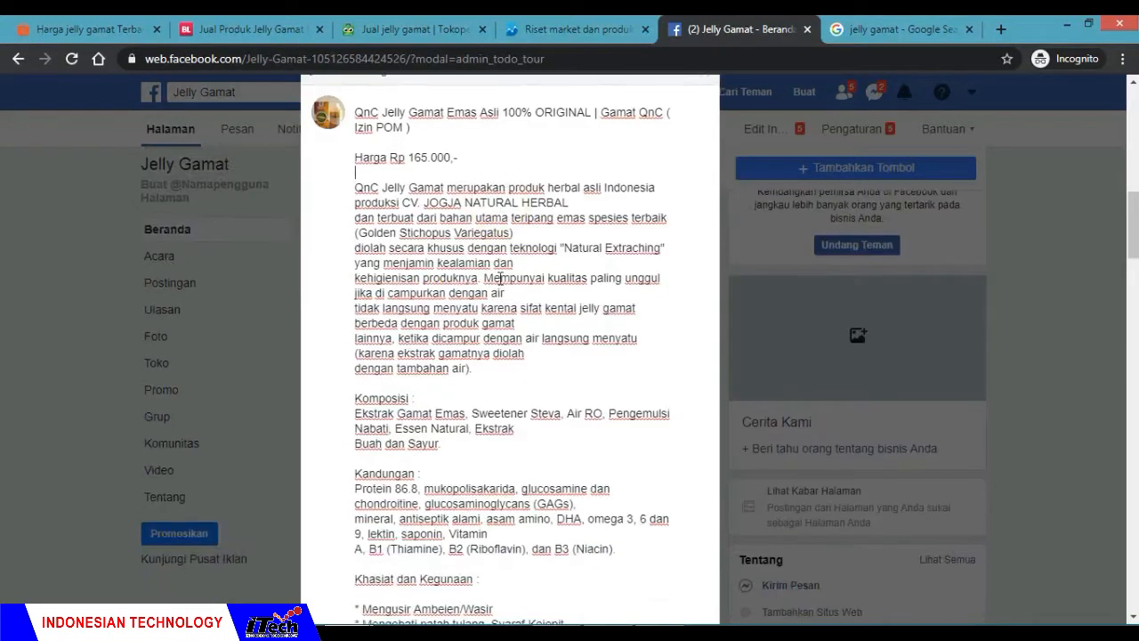
scroll(500, 279, up, 1)
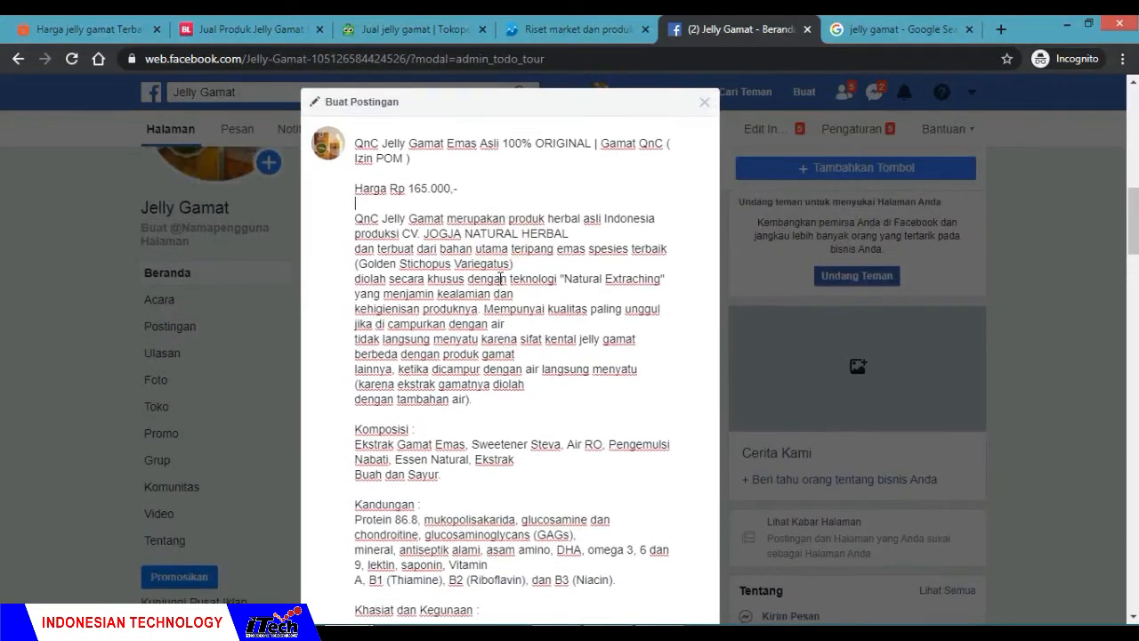
triple_click(356, 144)
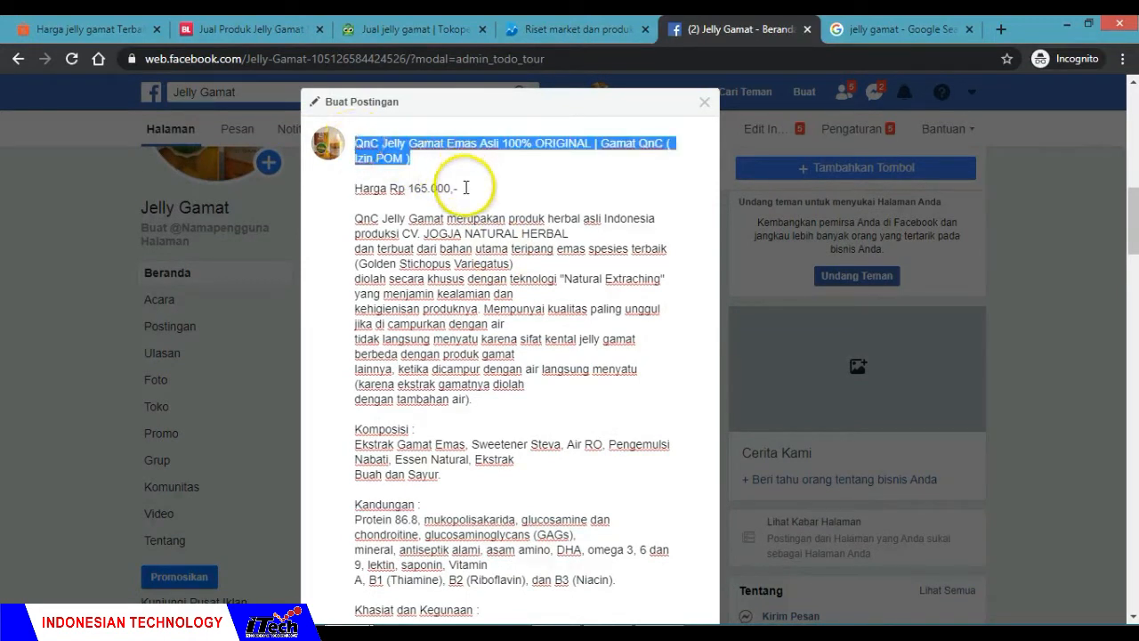
drag(466, 187, 355, 187)
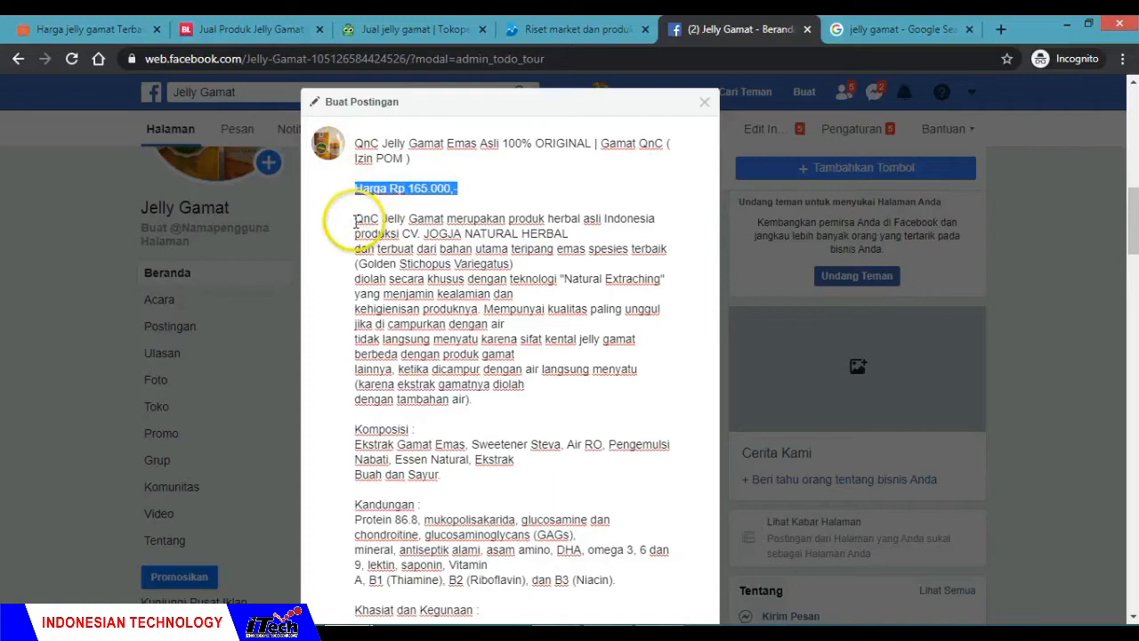
click(355, 222)
click(451, 290)
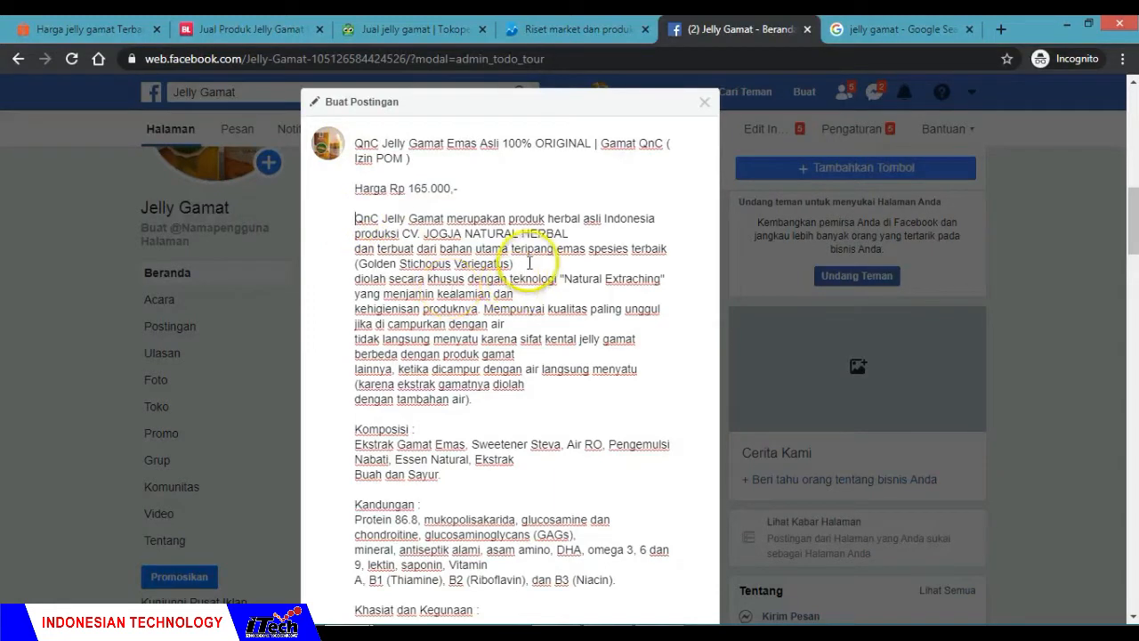
Step: Remove the line breaks within the opening product paragraph, from "yang menjamin kealamian dan" through "dengan tambahan air)."
click(534, 296)
key(Delete)
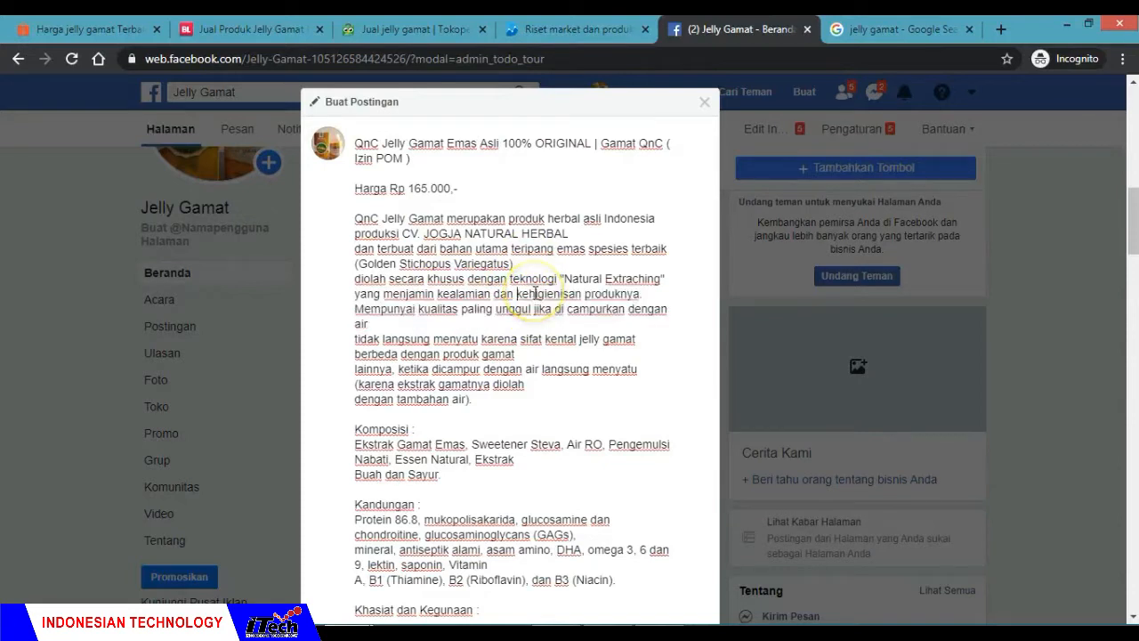
click(488, 325)
key(Delete)
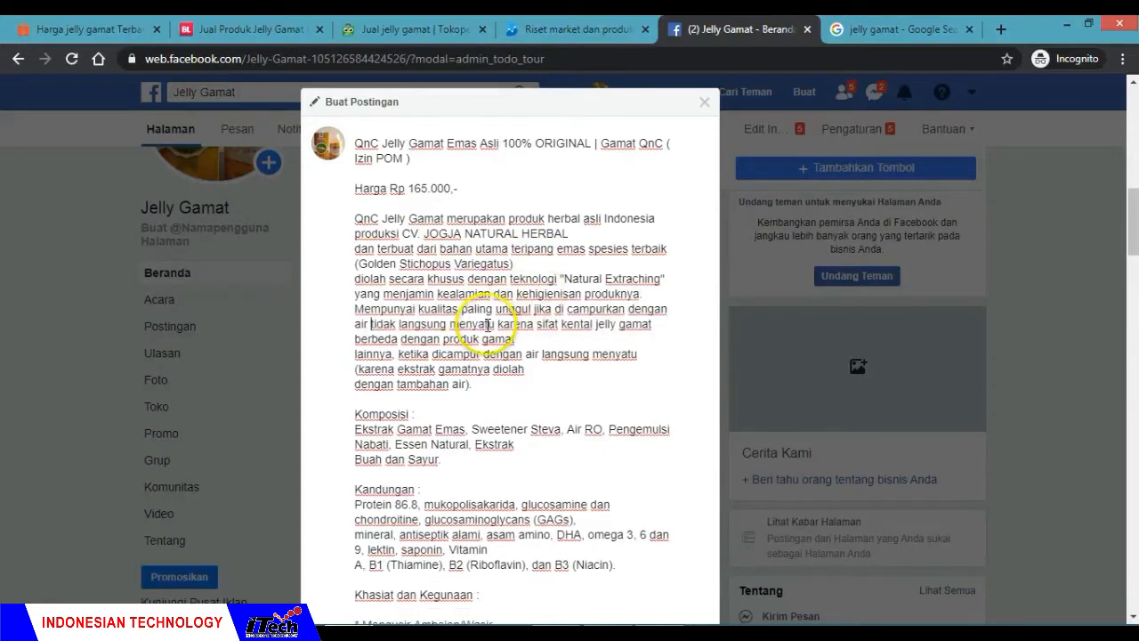
click(550, 338)
key(Delete)
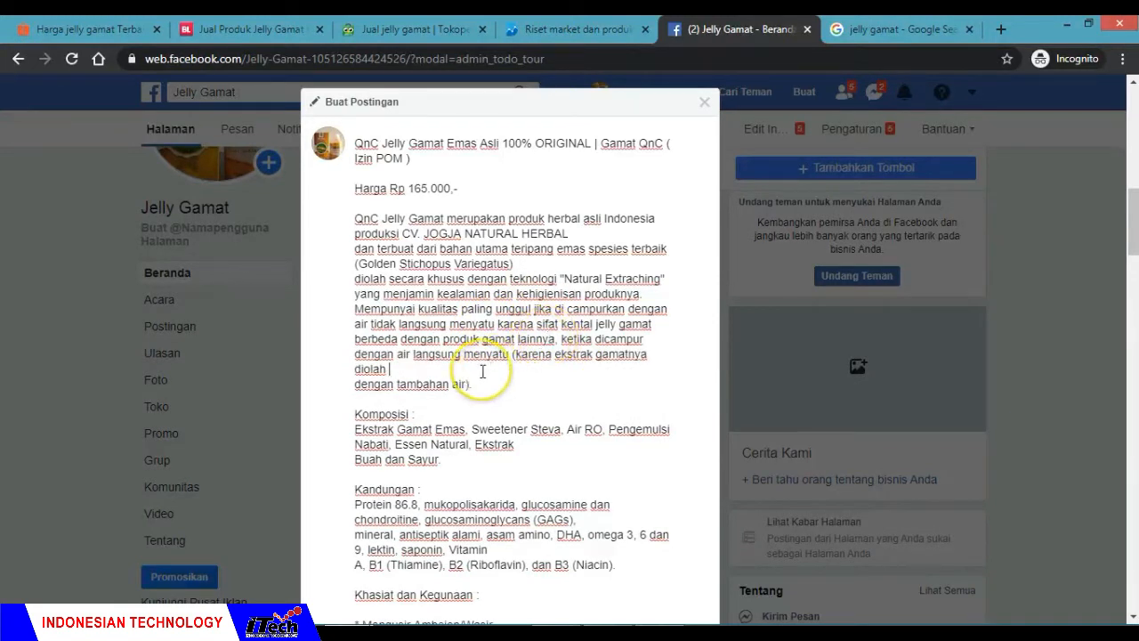
key(Delete)
click(535, 372)
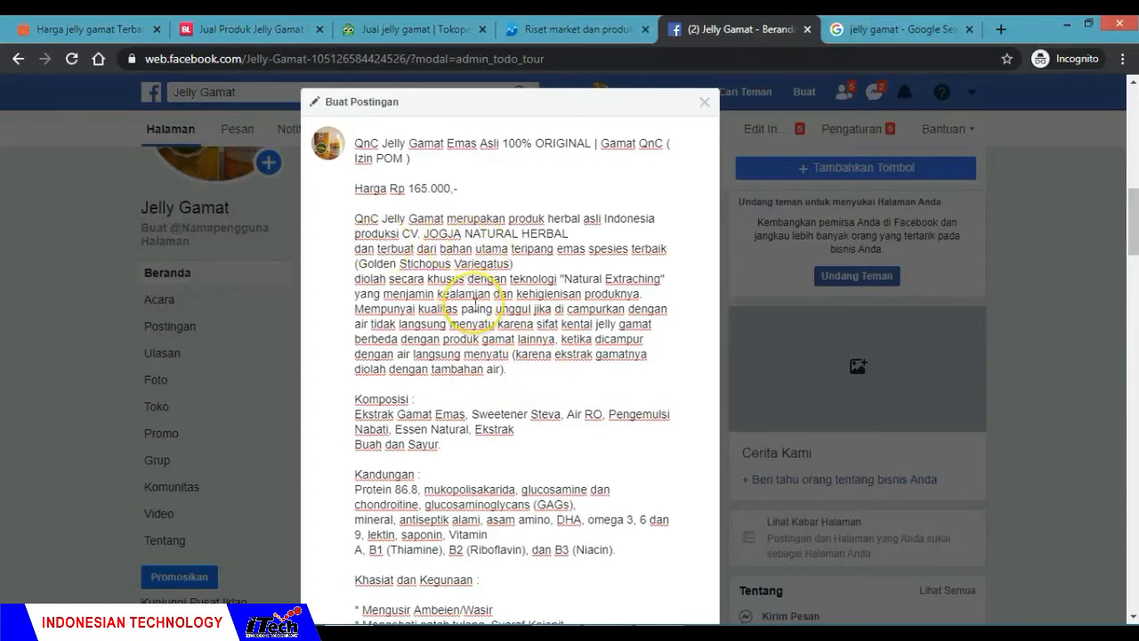
Step: Remove the line breaks inside the Komposisi and Kandungan paragraphs so each runs as continuous text
scroll(475, 305, down, 2)
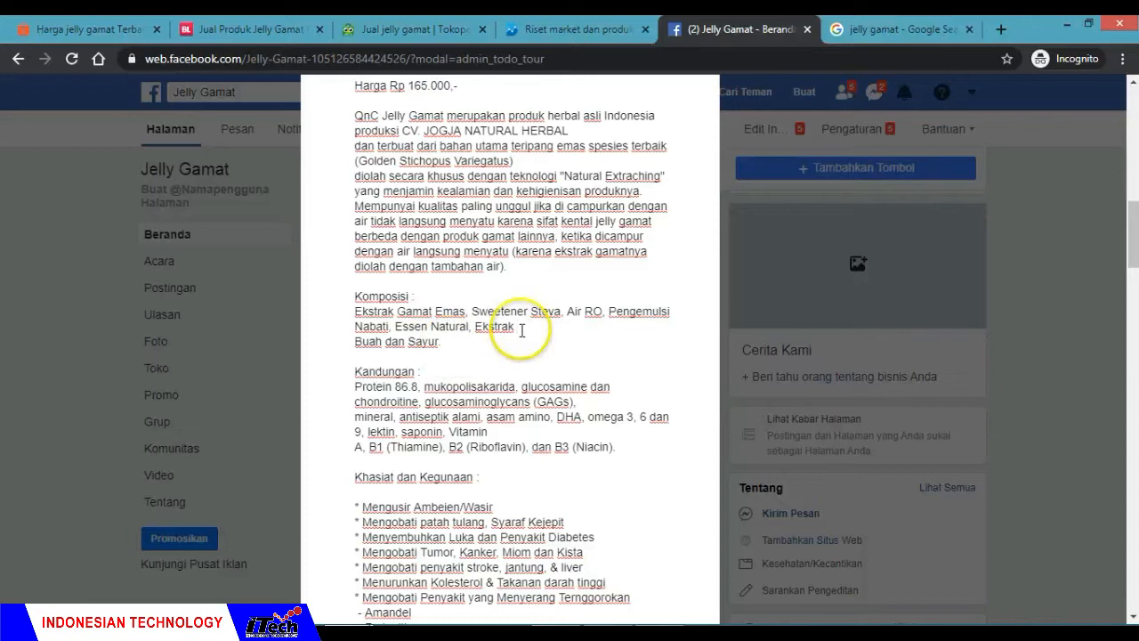
click(522, 329)
key(Delete)
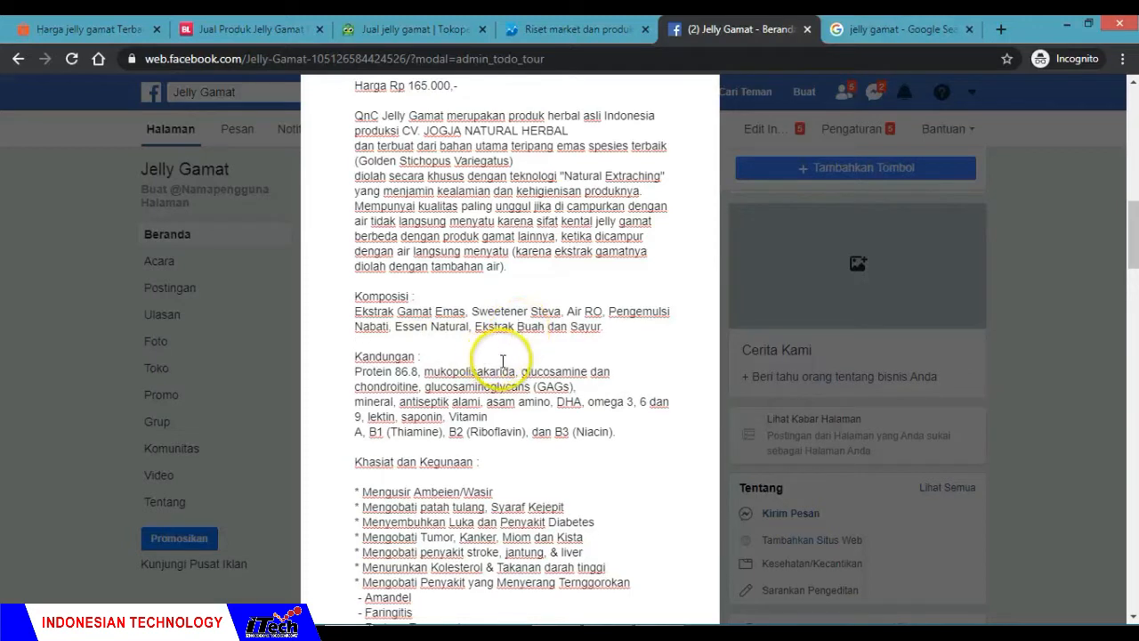
click(593, 389)
key(Delete)
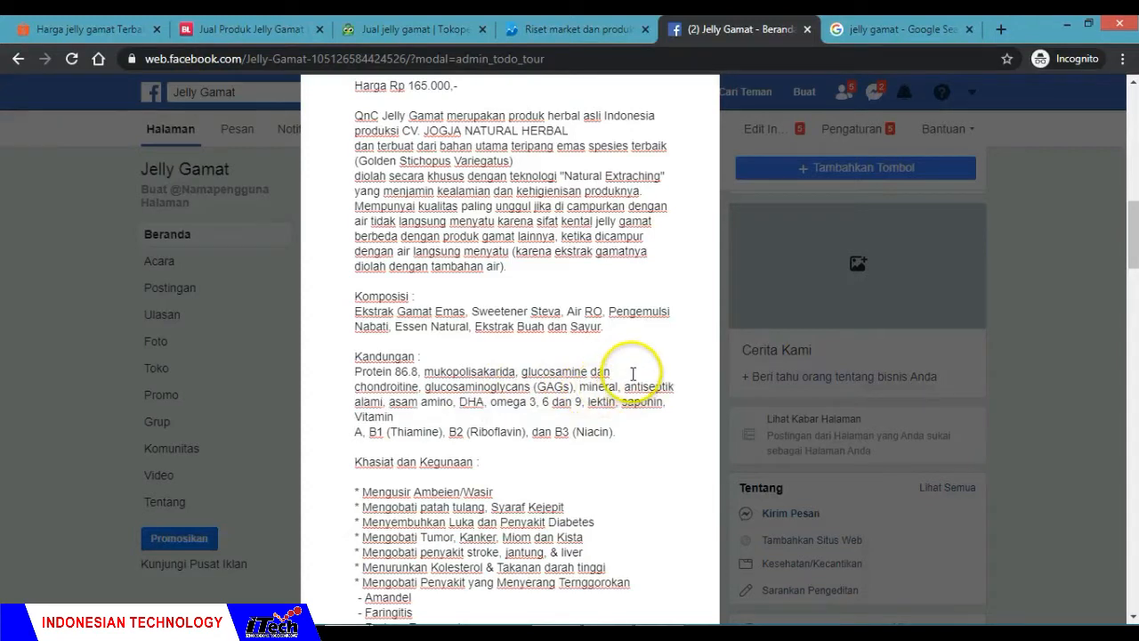
key(Delete)
key(Delete)
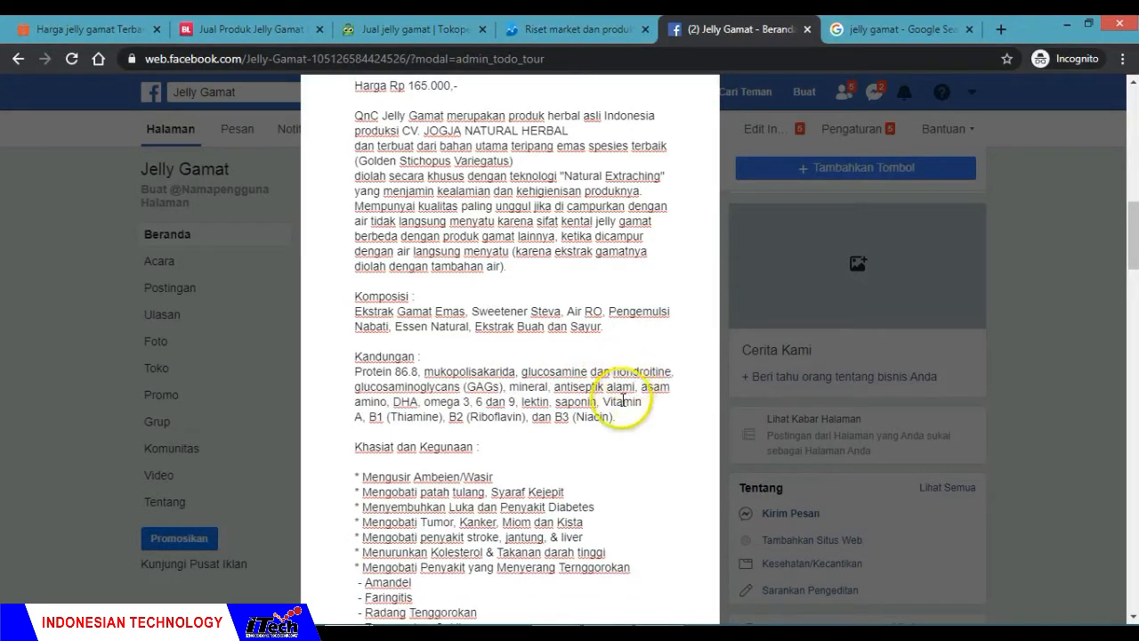
key(Delete)
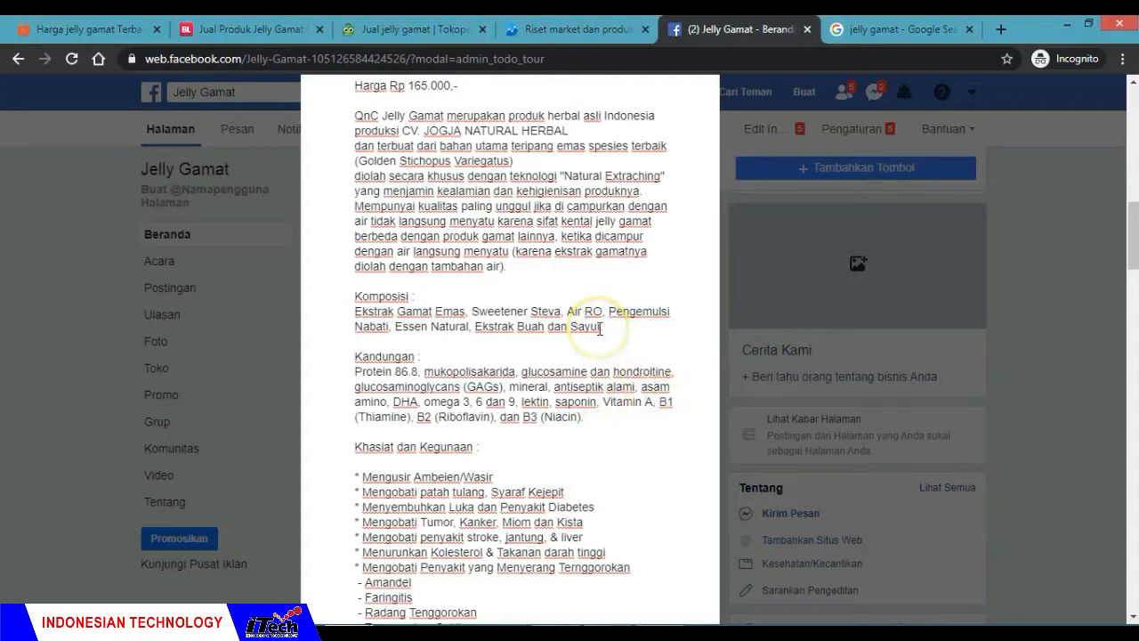
Step: Read through the Khasiat dan Kegunaan list down to the closing Kandungan line of the draft post
scroll(600, 329, down, 2)
click(425, 345)
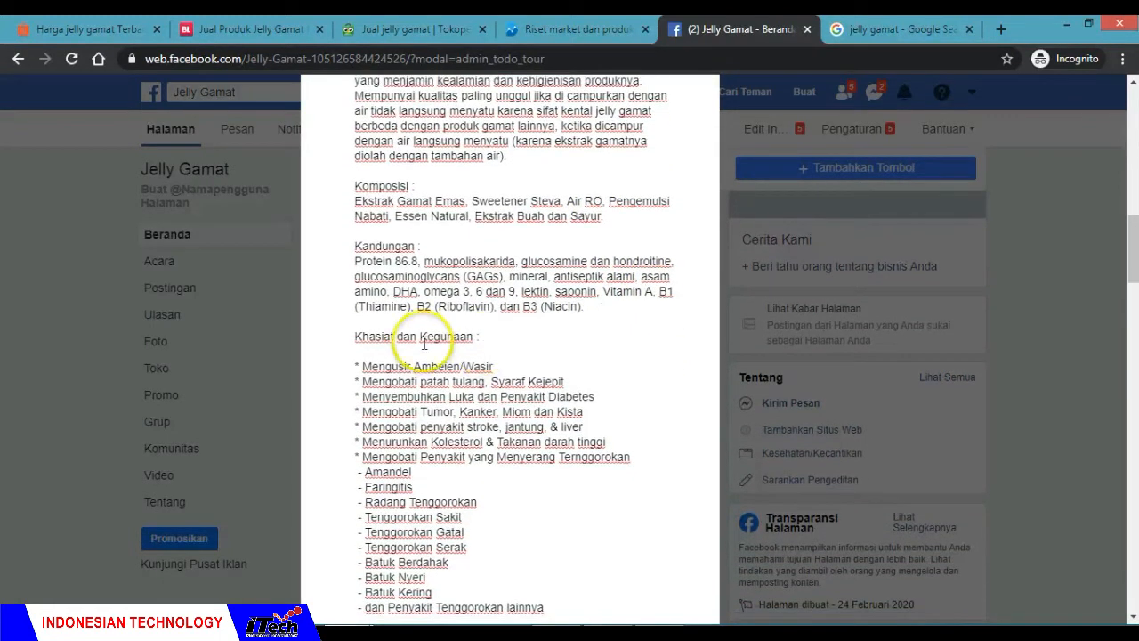
click(500, 365)
scroll(508, 369, down, 4)
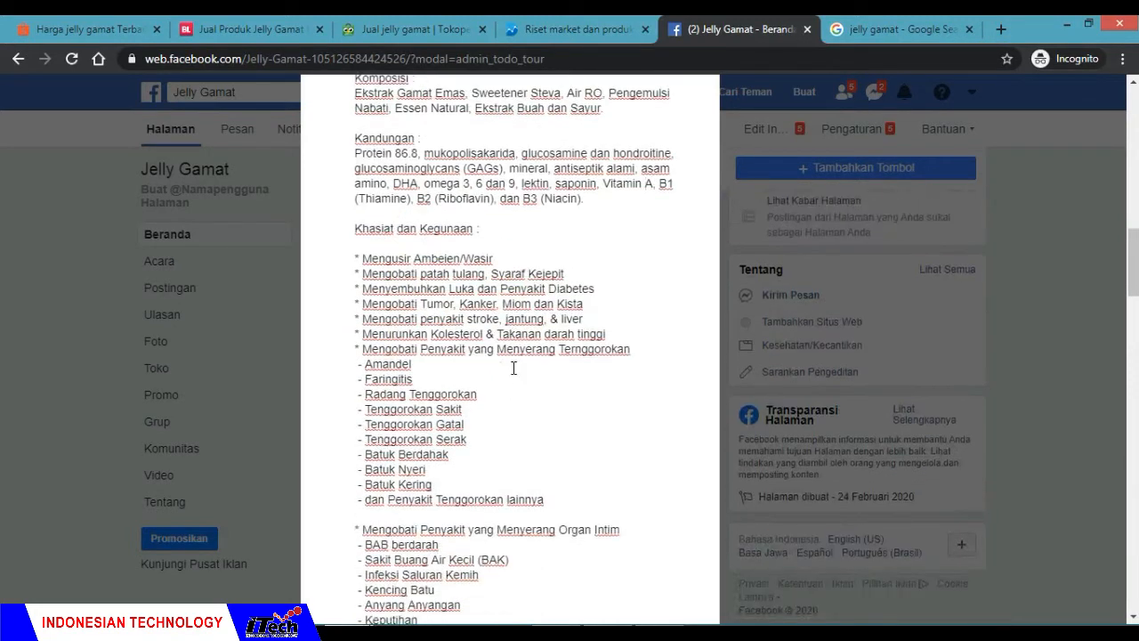
scroll(513, 367, down, 5)
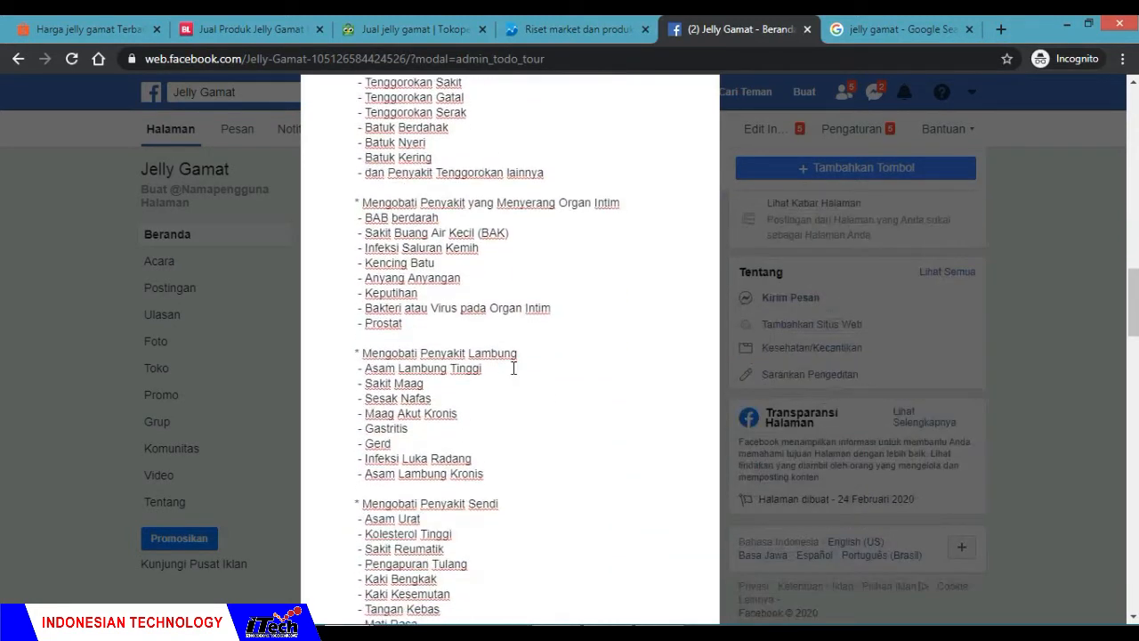
scroll(513, 368, down, 8)
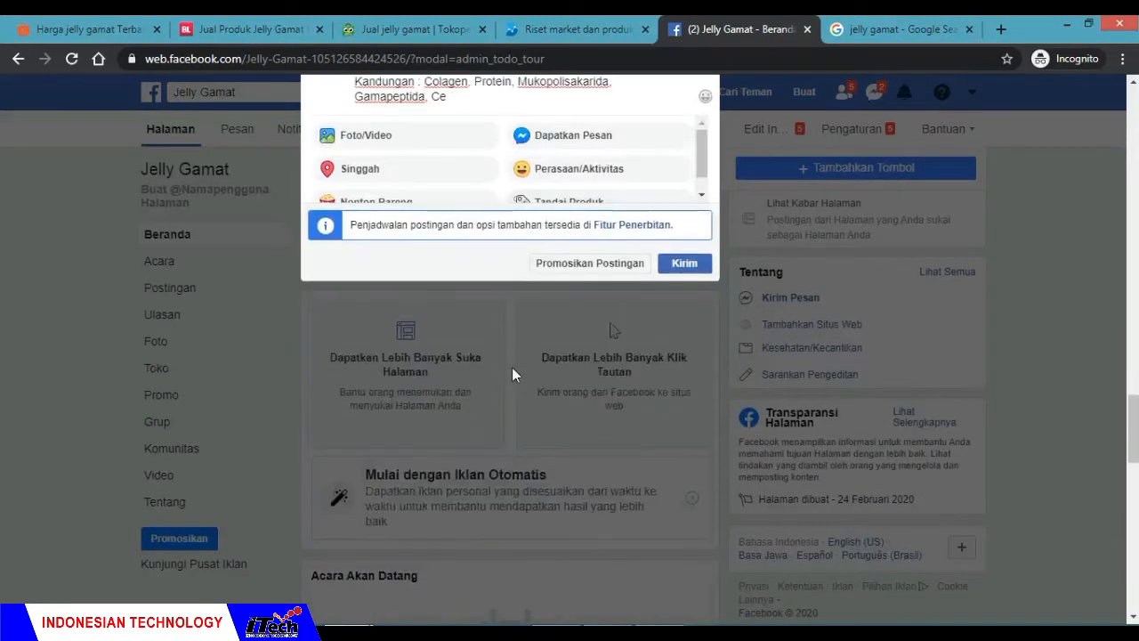
click(472, 323)
scroll(541, 323, up, 4)
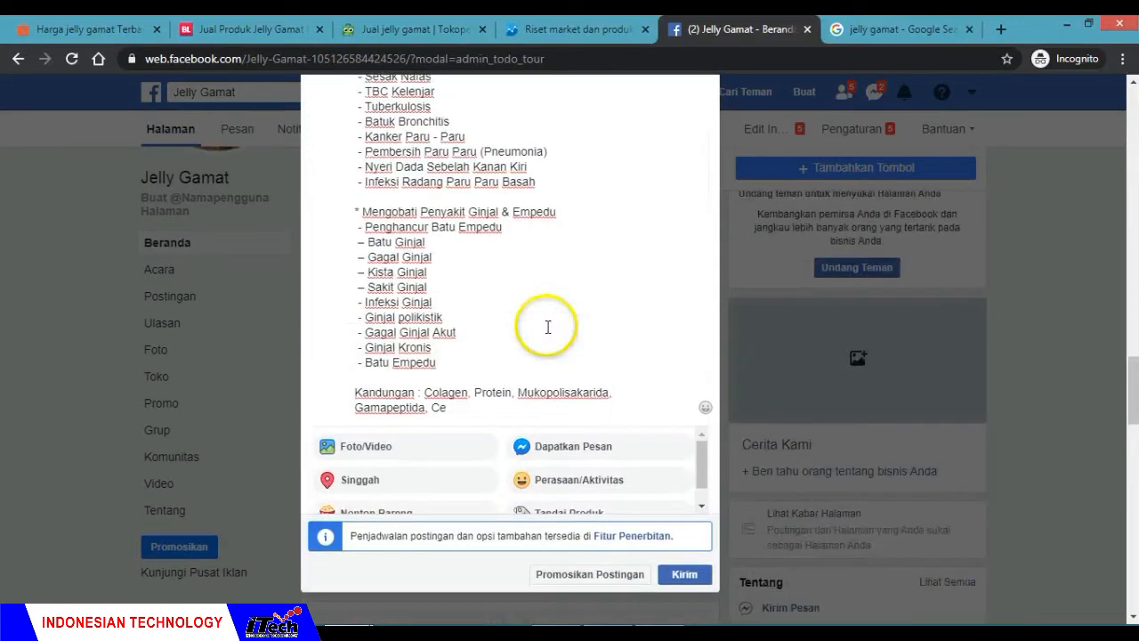
click(440, 412)
Step: Attach the photo "jelly gamat" from the MATERI SEAMOLEC FEBRUARI 2020 folder to the draft post
click(367, 458)
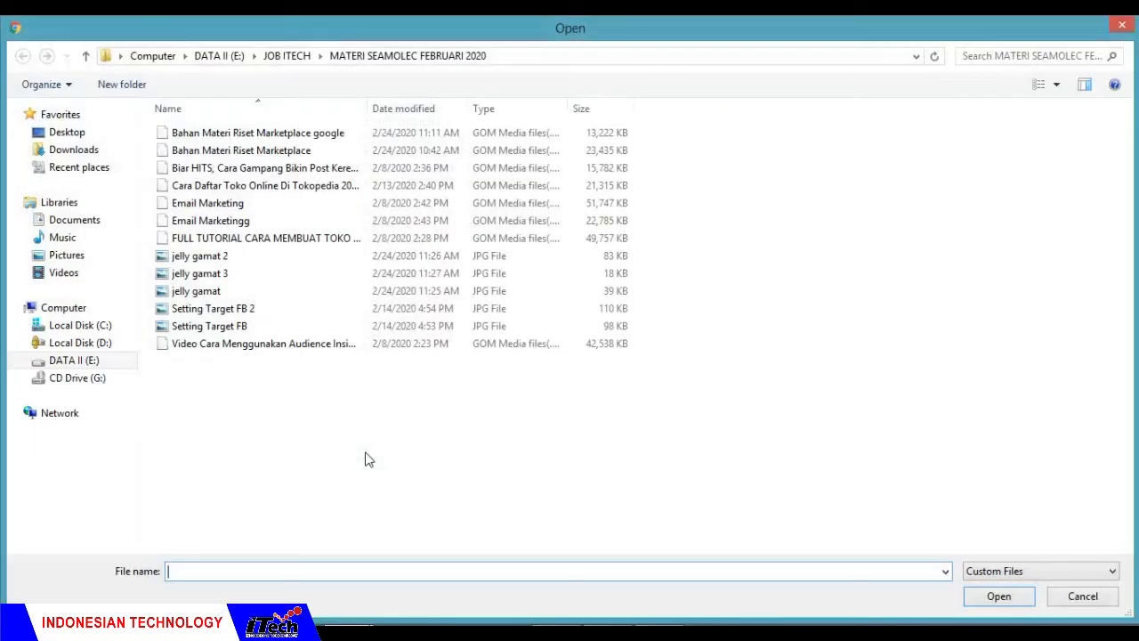
click(316, 375)
click(253, 292)
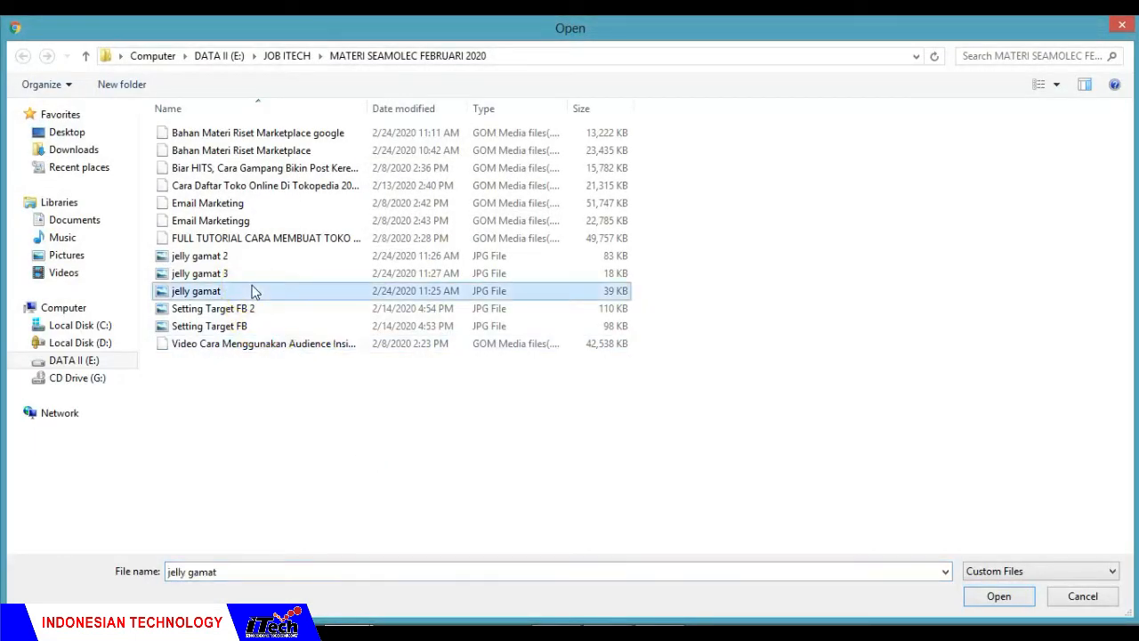
click(253, 257)
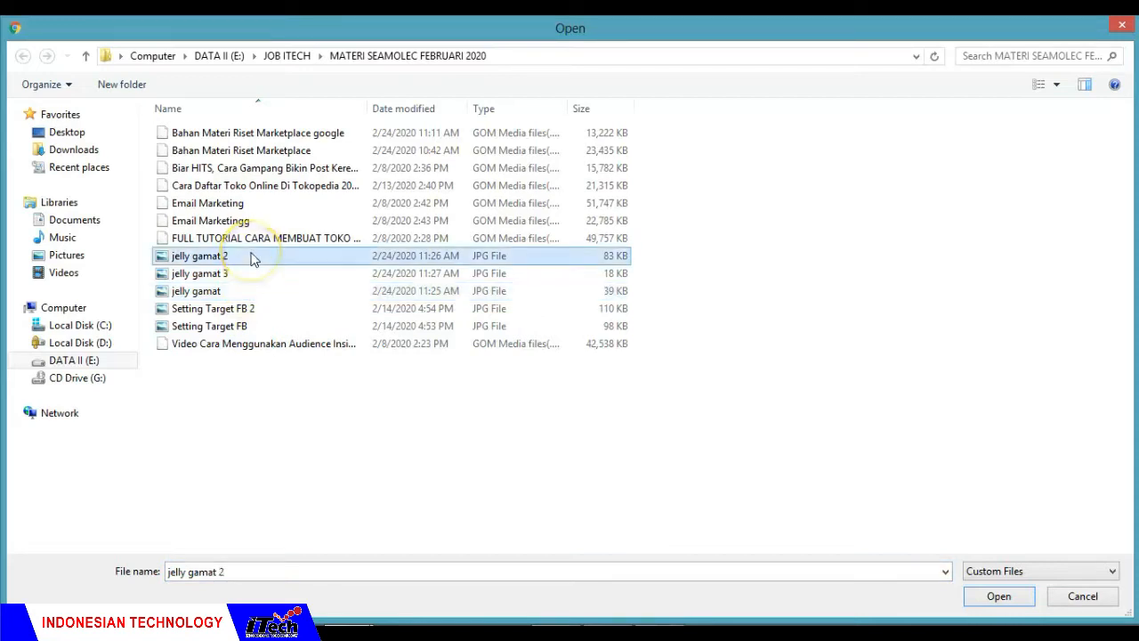
click(255, 274)
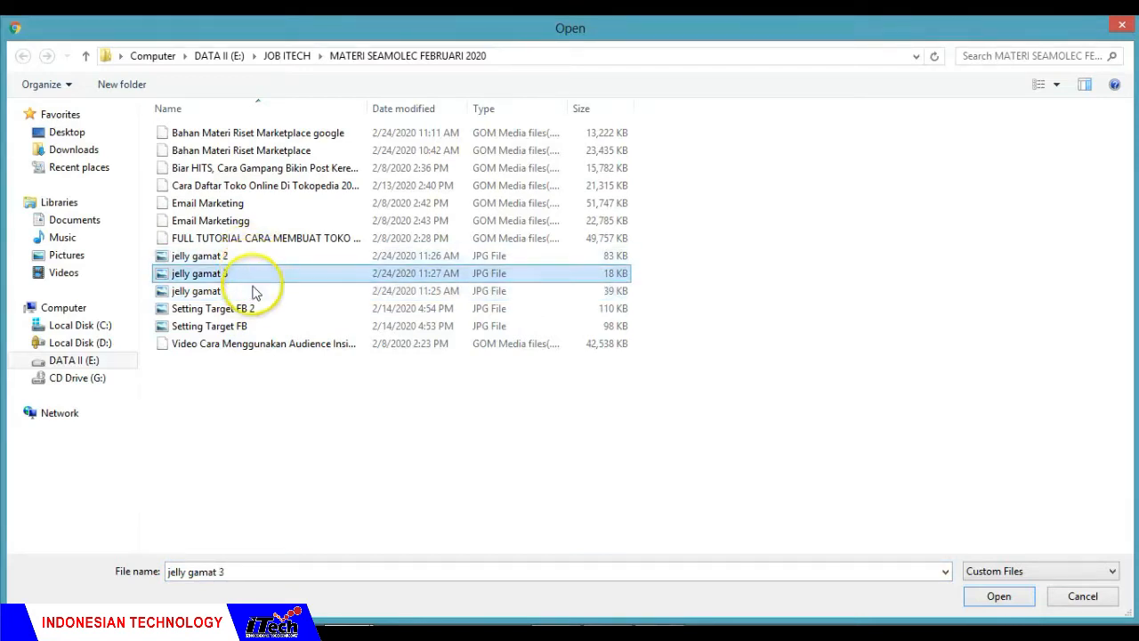
double_click(253, 292)
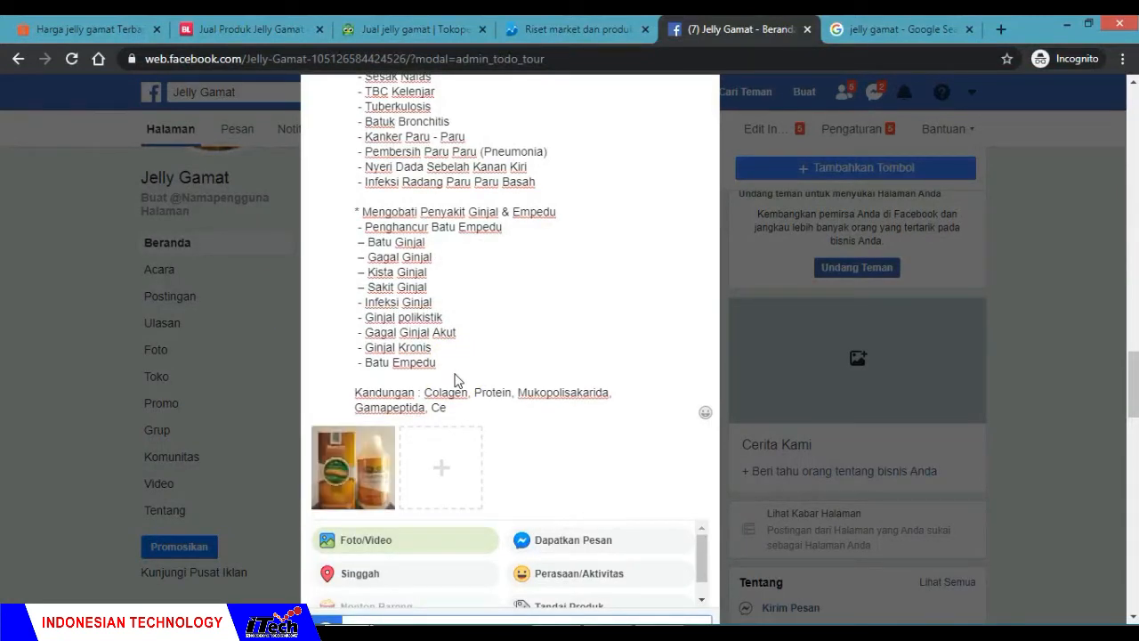
Step: Add the image "jelly gamat 2" as a second photo in the draft post
click(445, 474)
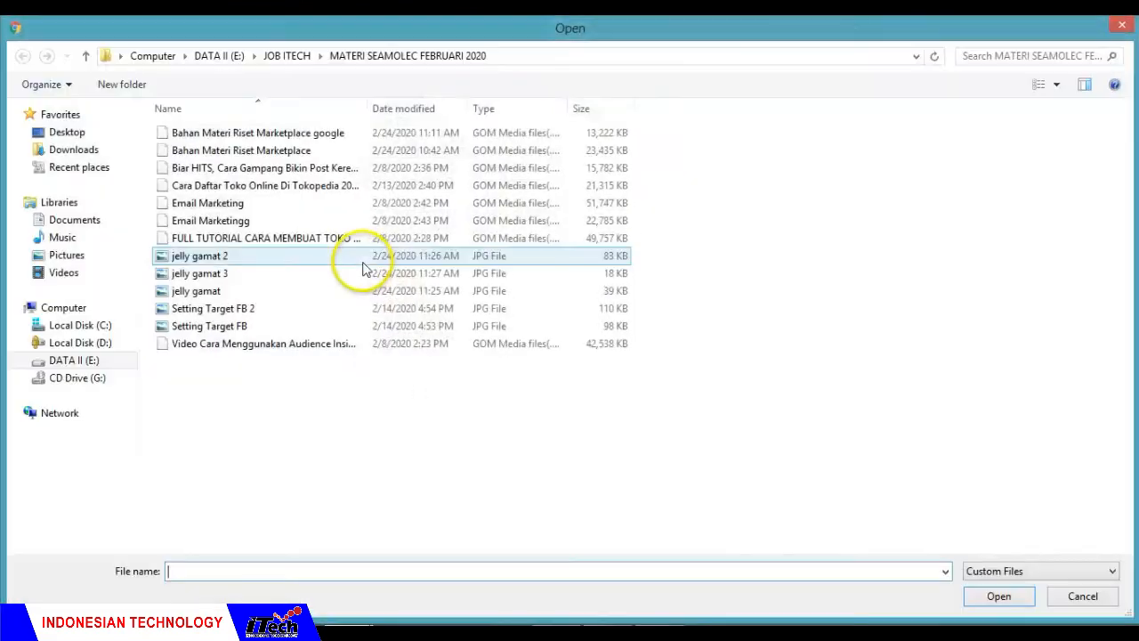
click(311, 287)
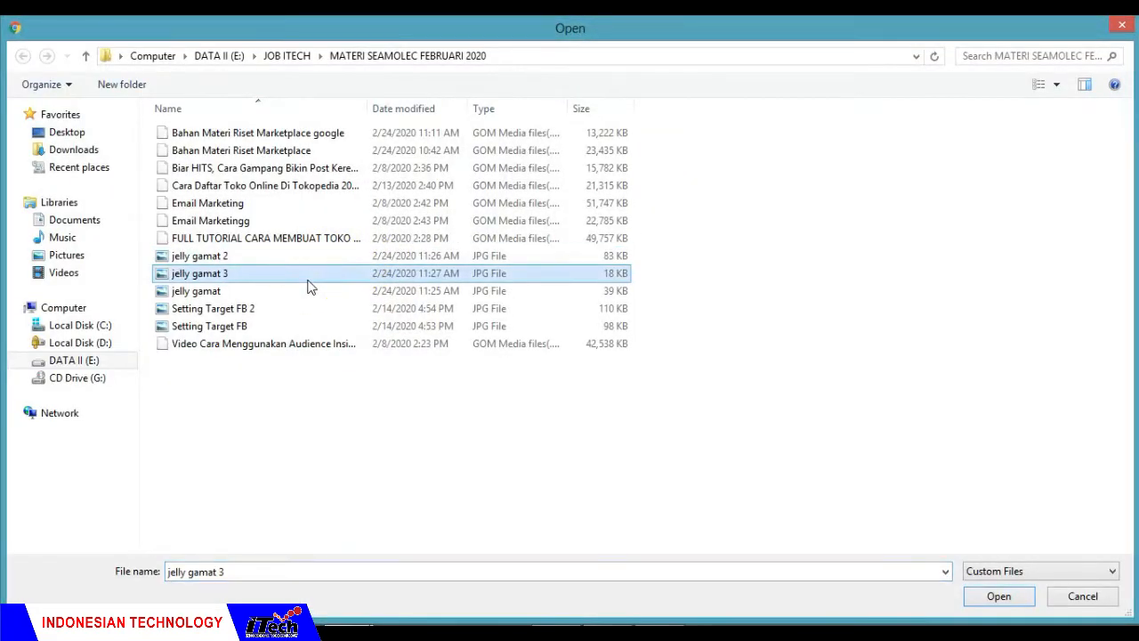
key(Up)
key(Return)
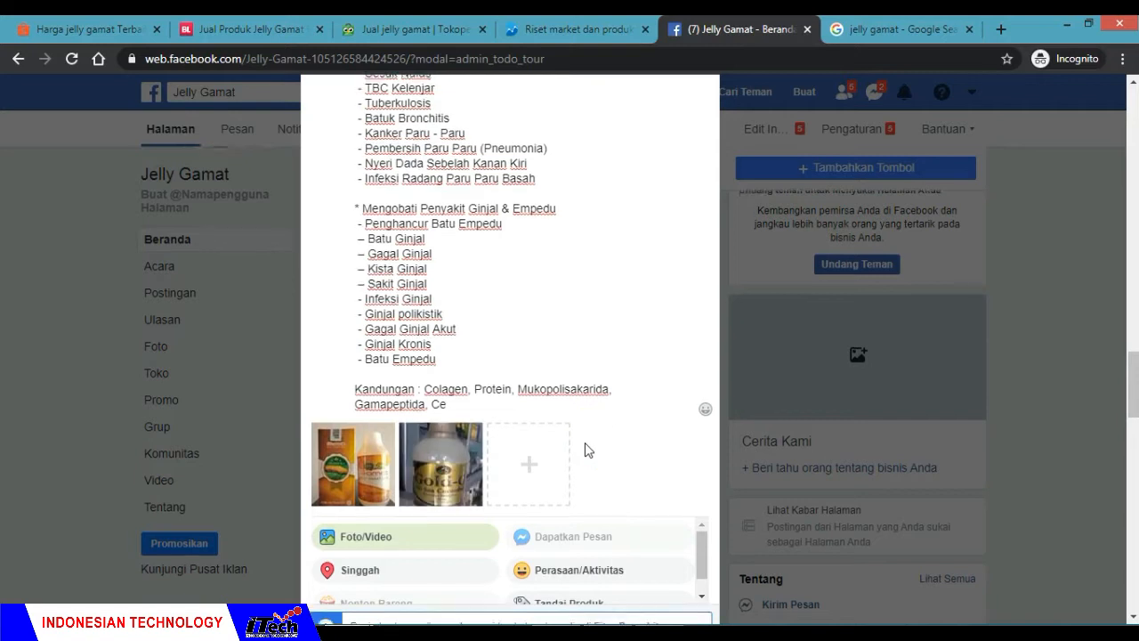
Step: Publish the product post with its two photos and dismiss the tip about which account comments are made from
scroll(585, 449, down, 2)
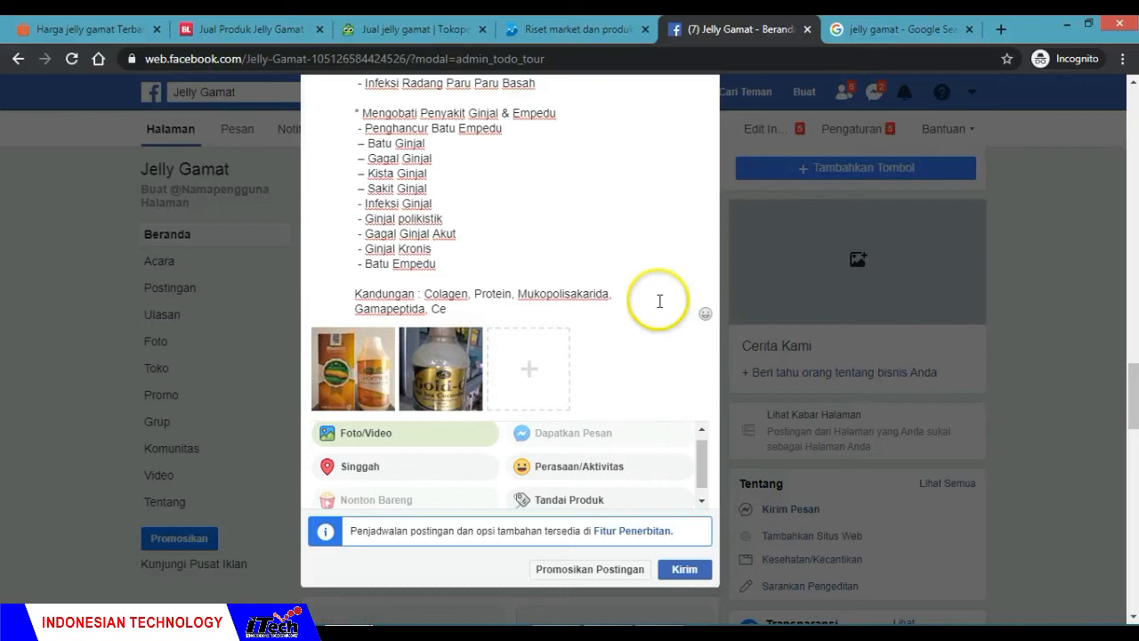
scroll(659, 301, up, 4)
scroll(659, 301, down, 4)
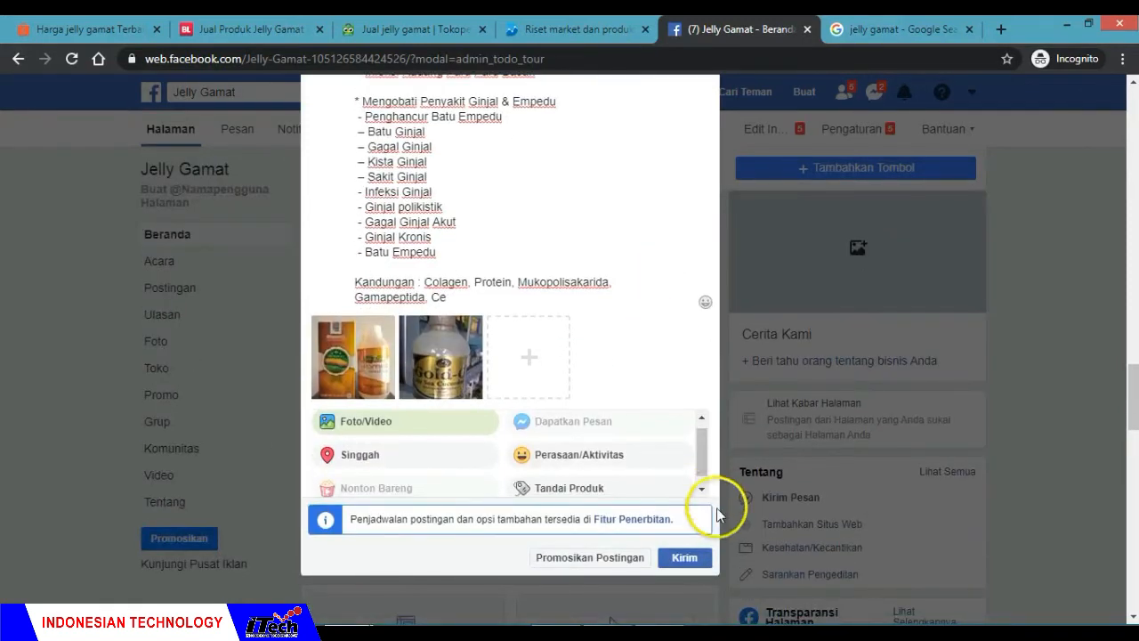
click(685, 559)
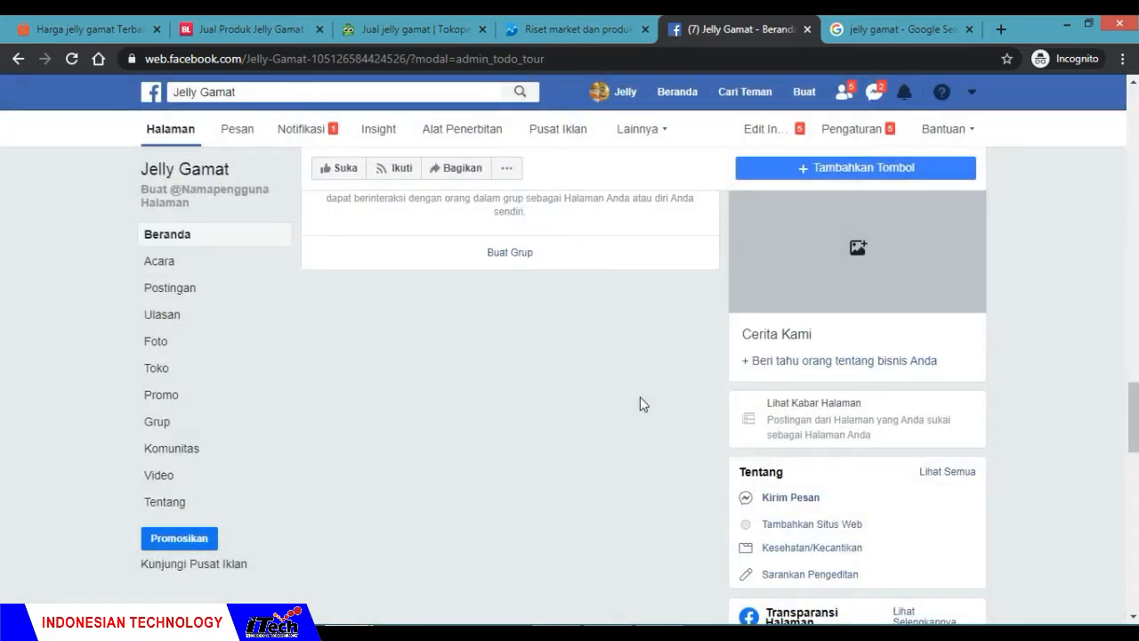
scroll(640, 397, up, 5)
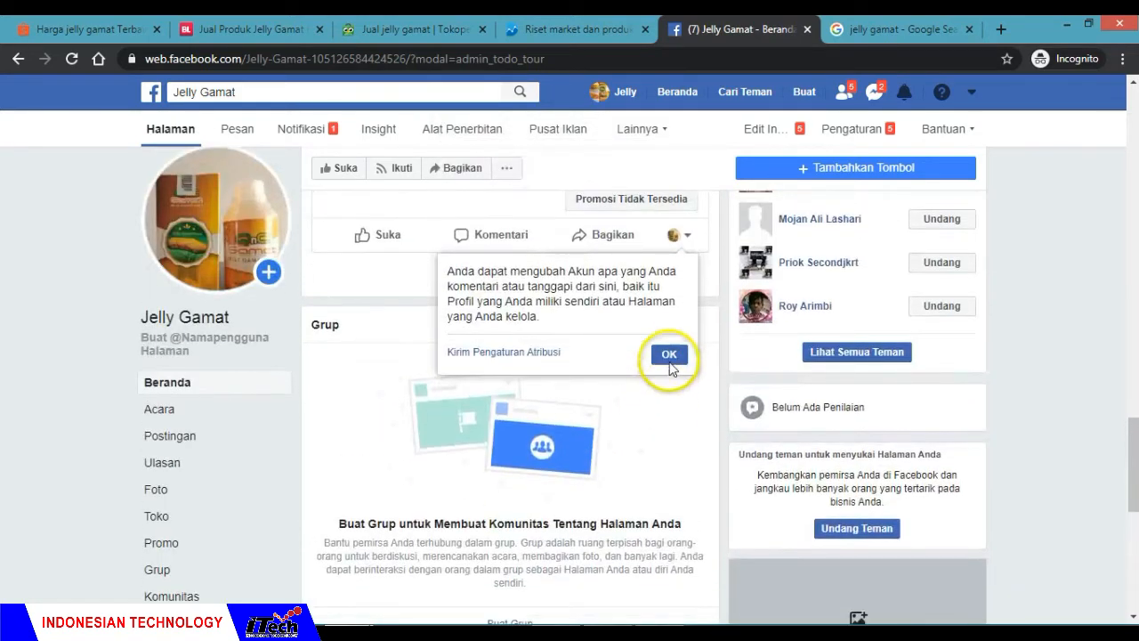
click(670, 354)
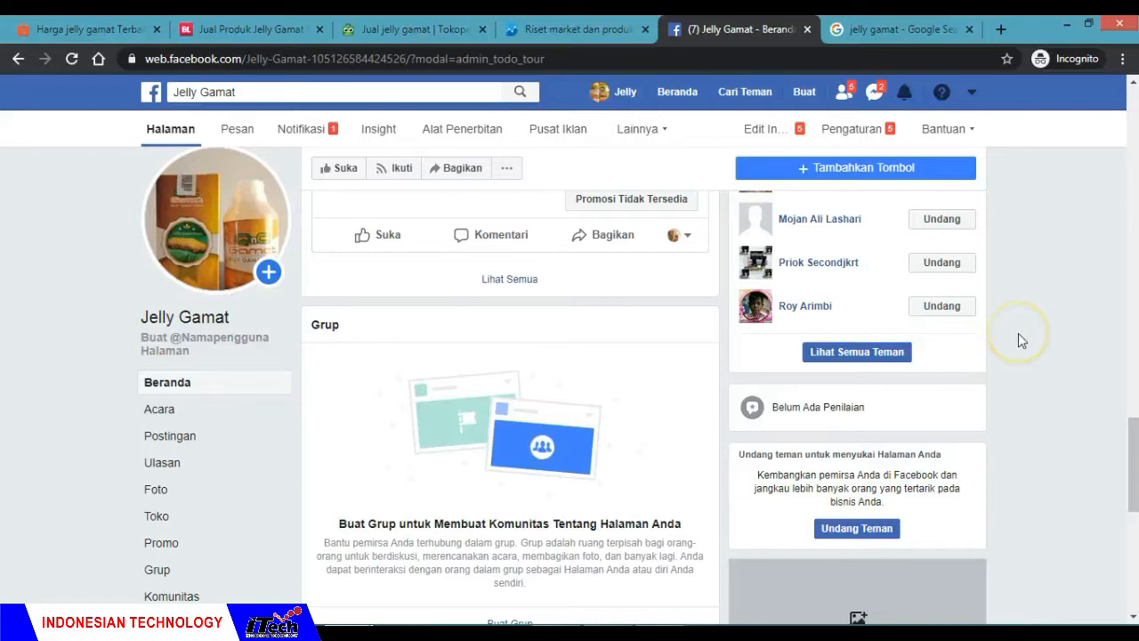
Step: Look over the business page's home and locate the newly published product post under Postingan
scroll(1018, 333, down, 8)
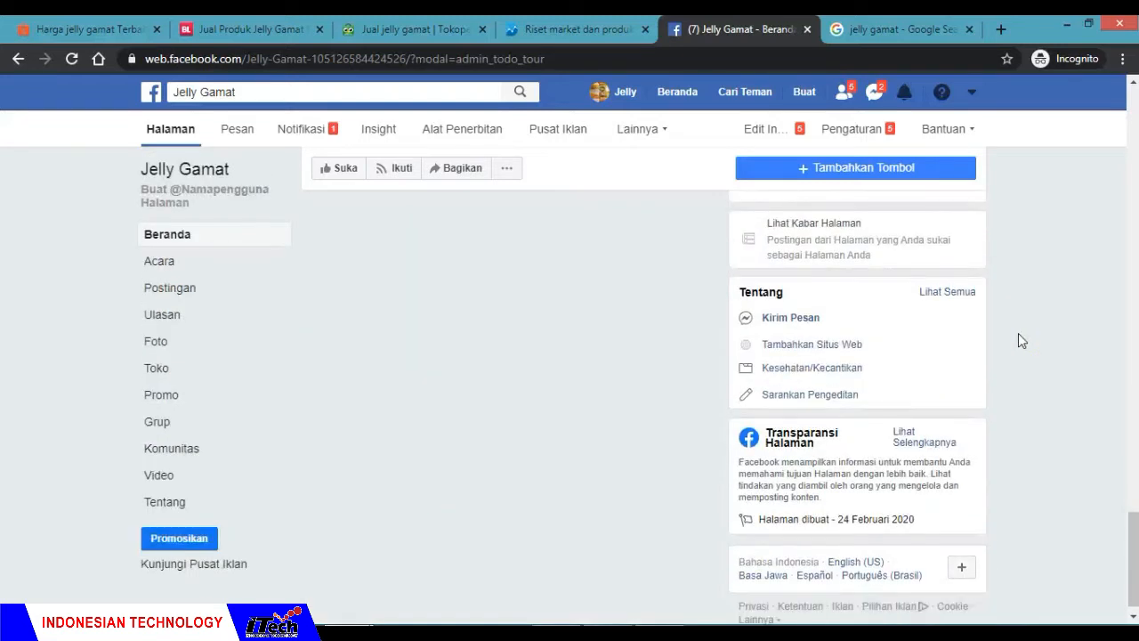
scroll(1019, 336, down, 1)
scroll(1018, 333, up, 10)
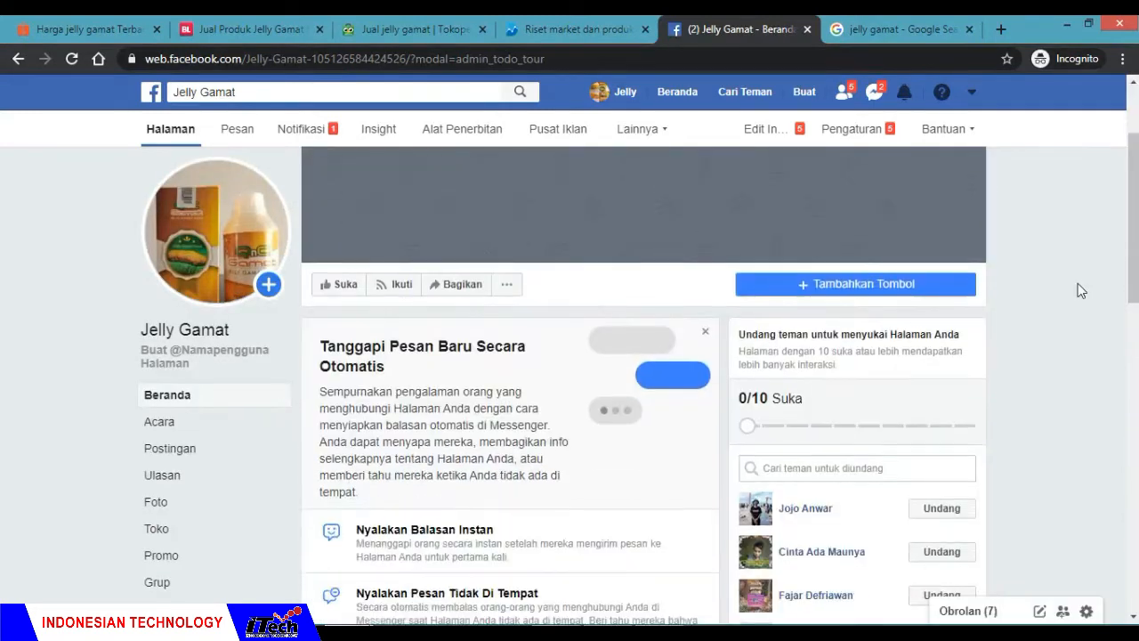
scroll(1078, 283, down, 5)
scroll(1078, 283, down, 3)
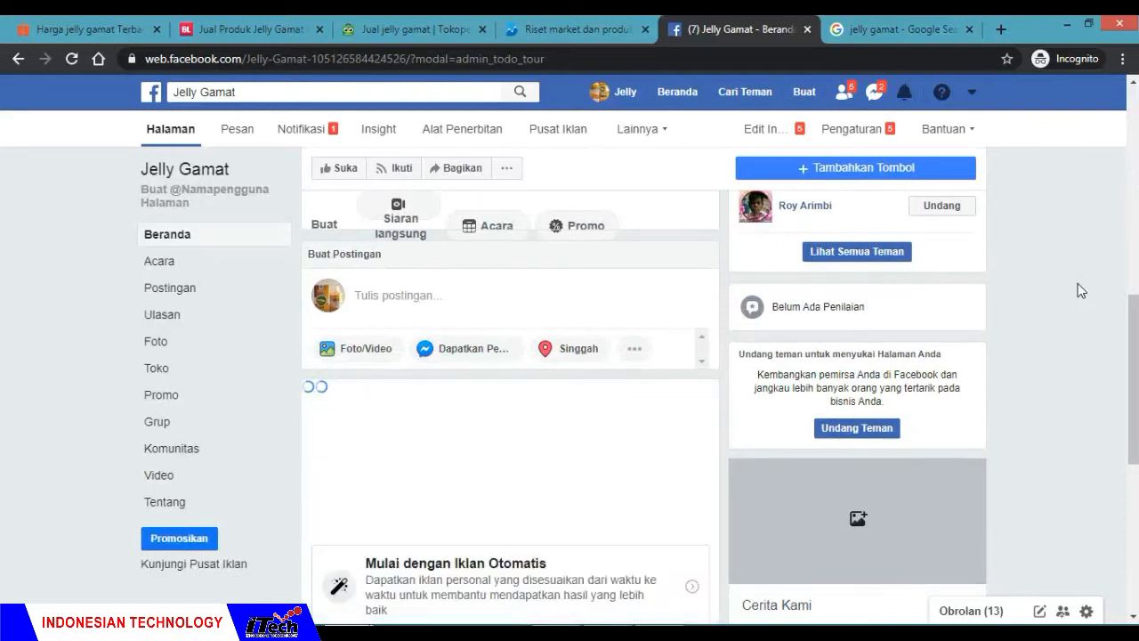
scroll(1078, 283, down, 2)
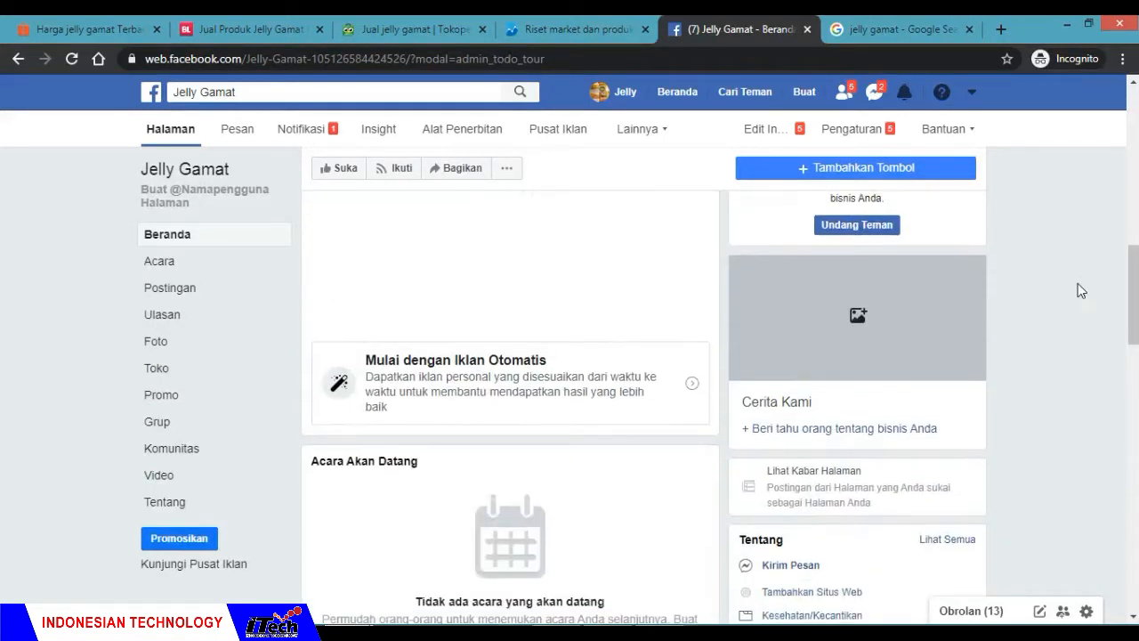
scroll(1078, 283, up, 1)
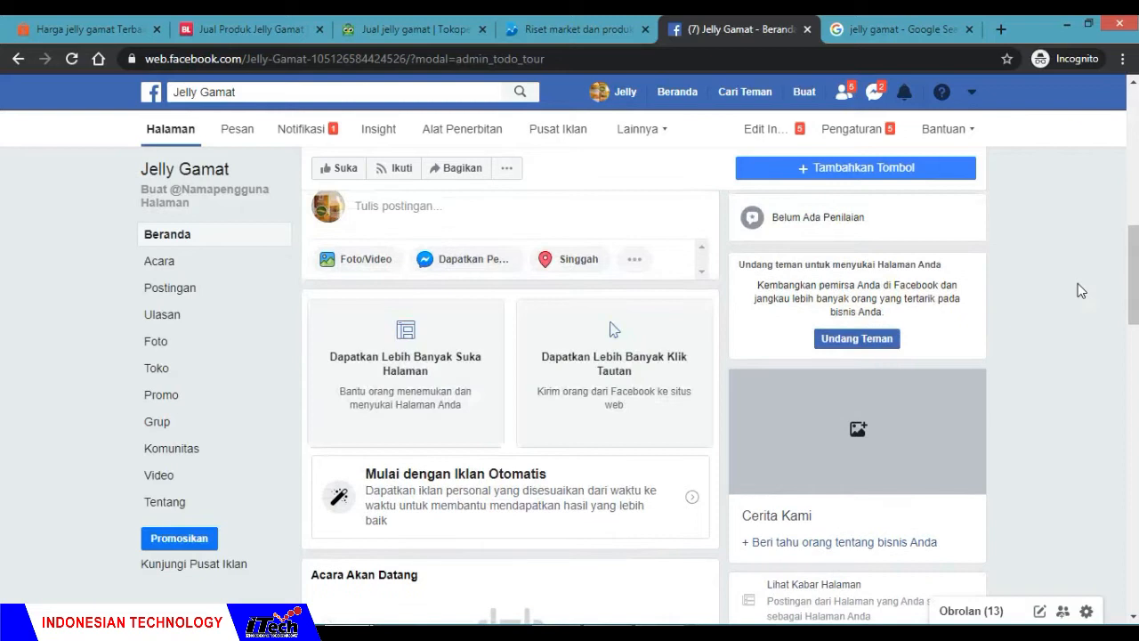
scroll(1080, 289, down, 6)
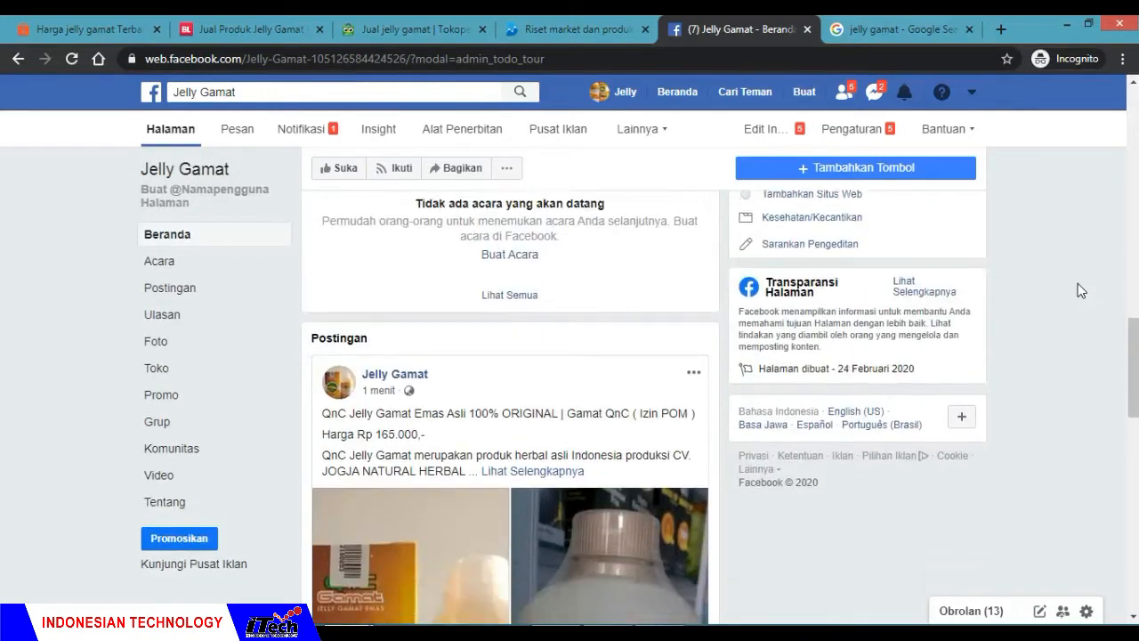
scroll(1078, 283, down, 2)
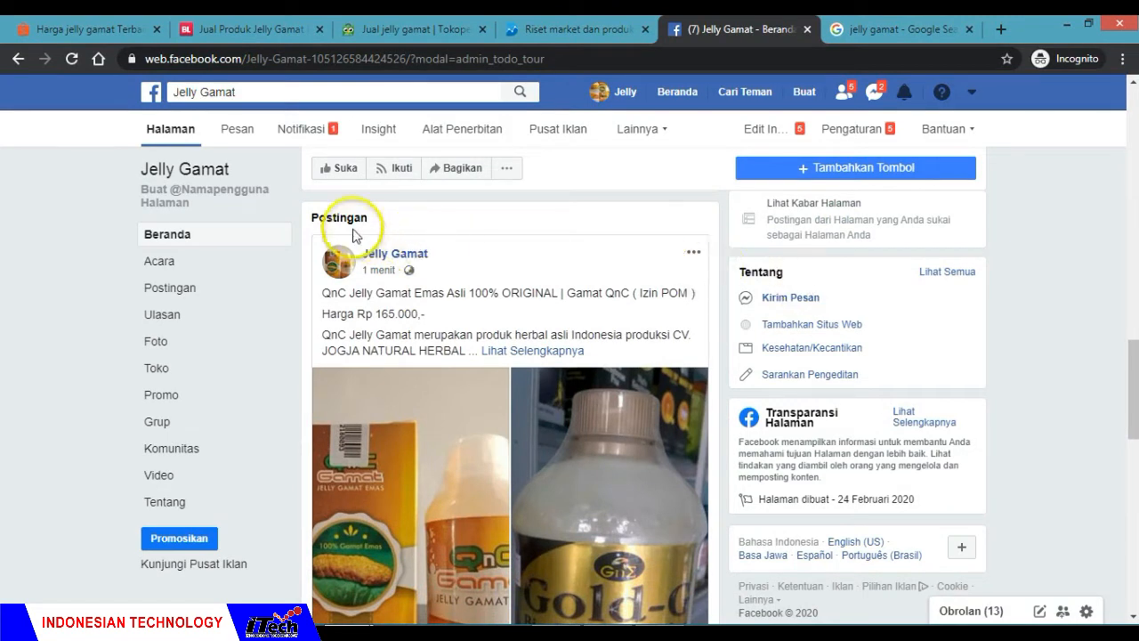
scroll(444, 267, down, 2)
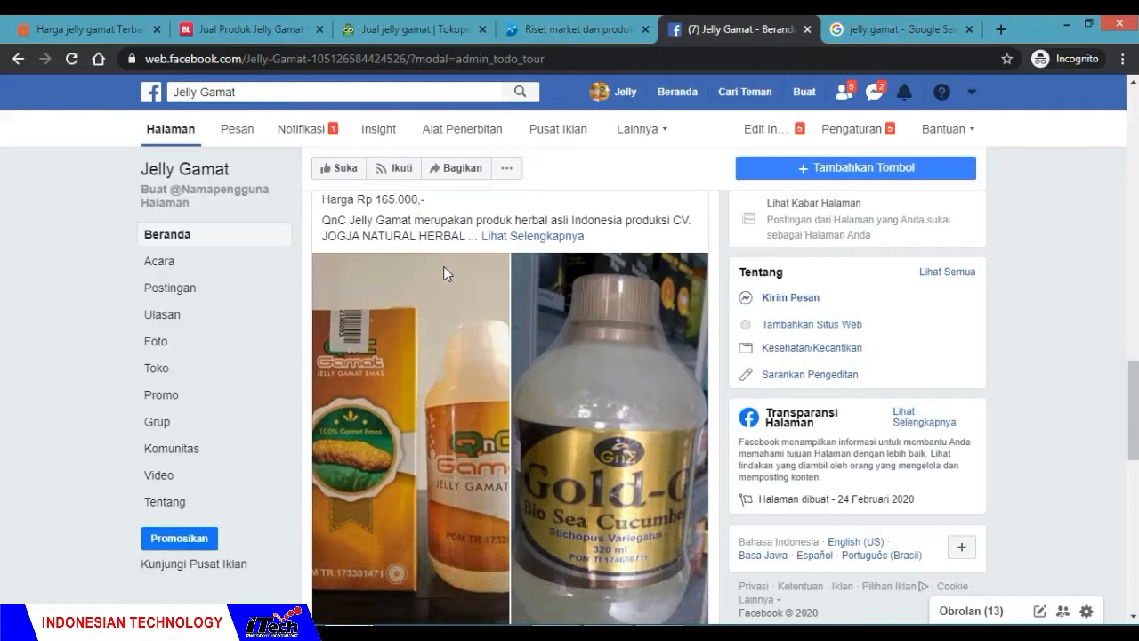
Step: Expand the published post's full text and read through it down to the photos and the promotion option
scroll(463, 267, up, 1)
click(511, 268)
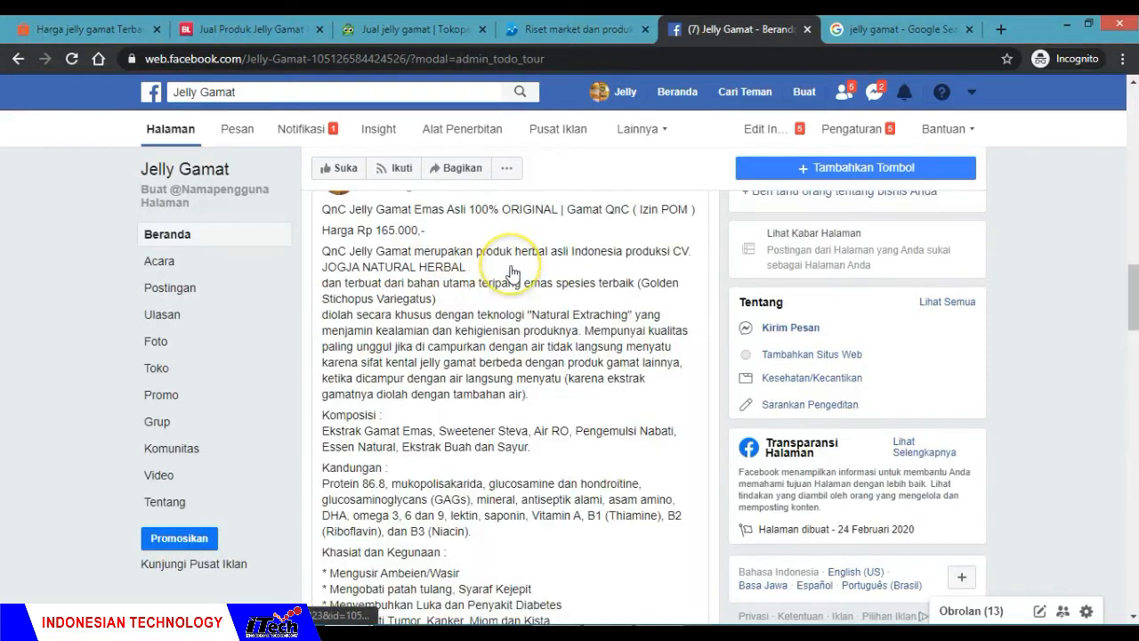
scroll(456, 327, up, 1)
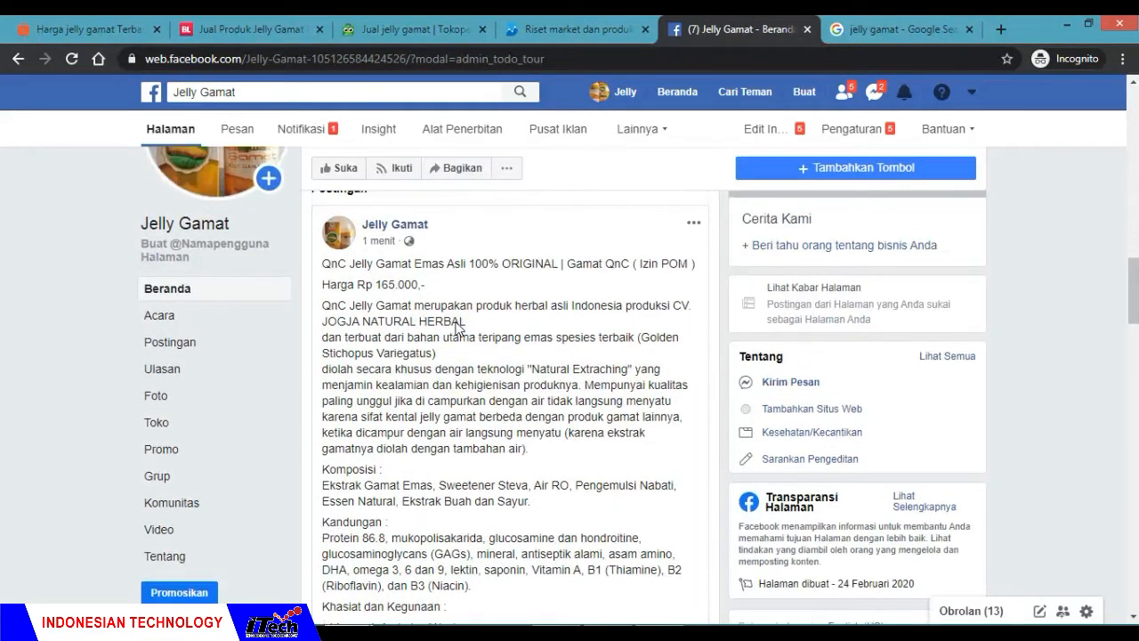
scroll(456, 328, down, 8)
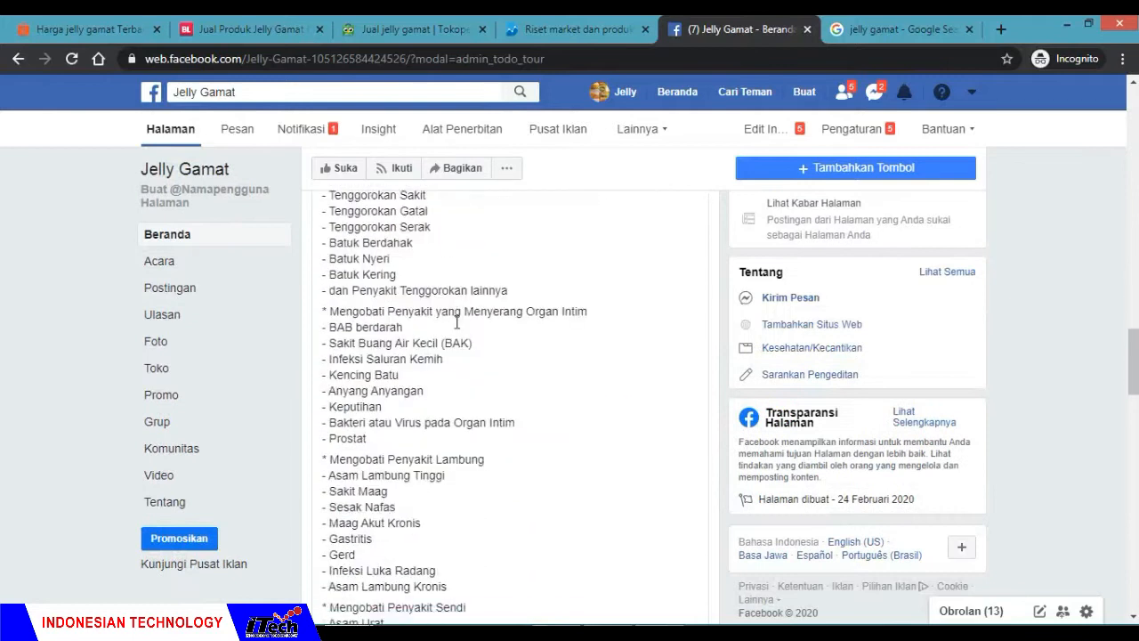
scroll(456, 322, down, 1)
click(961, 347)
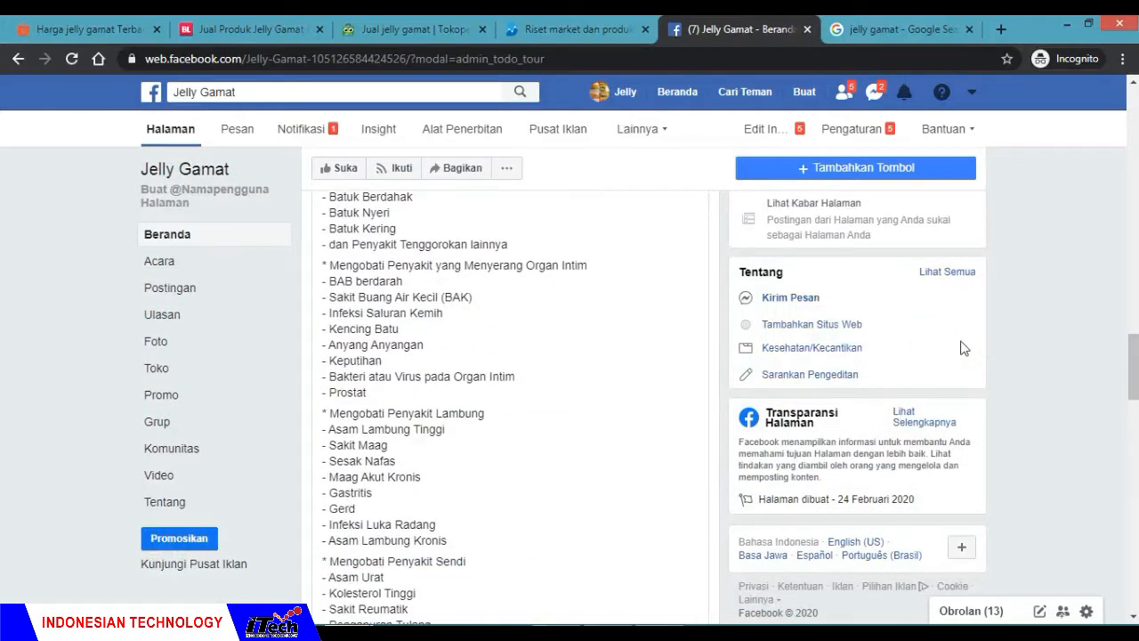
scroll(1055, 385, down, 6)
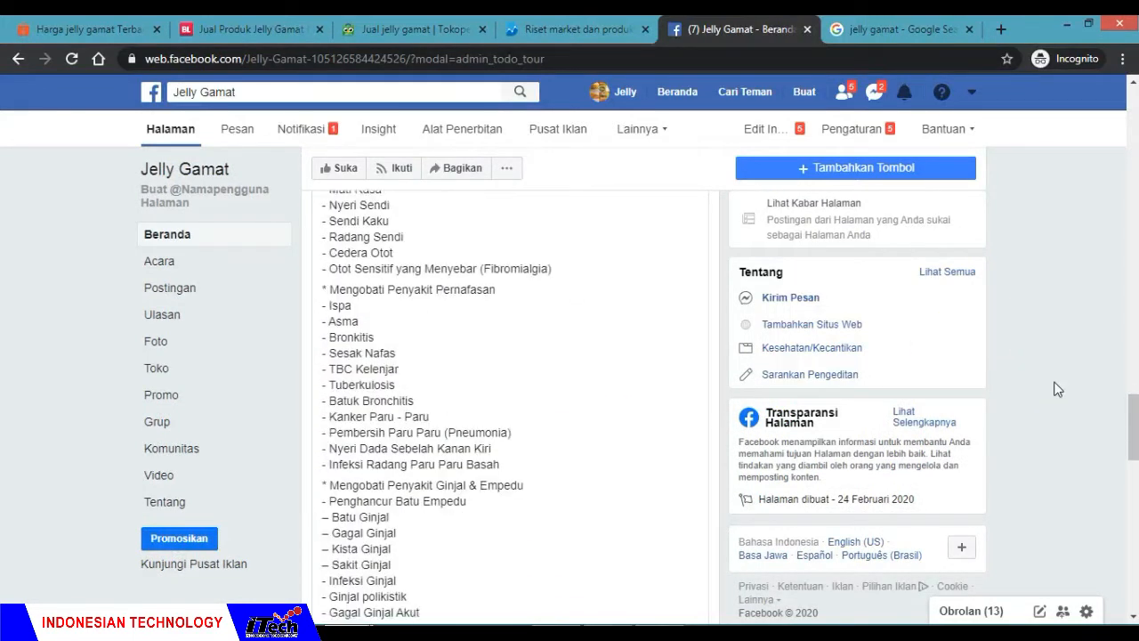
scroll(1056, 389, down, 7)
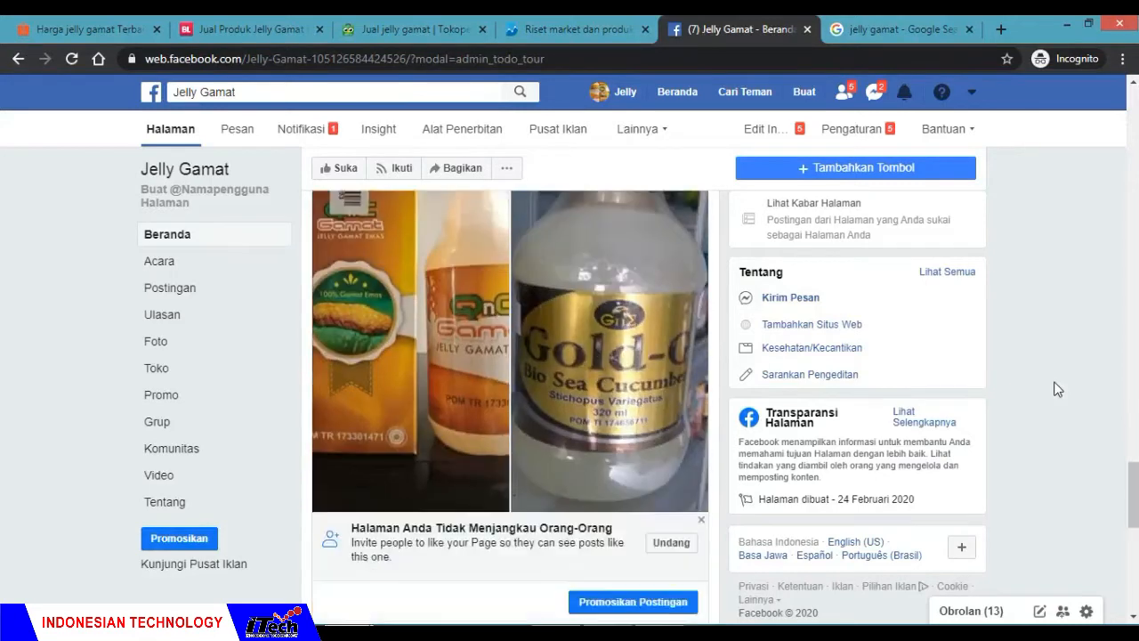
scroll(1056, 389, down, 1)
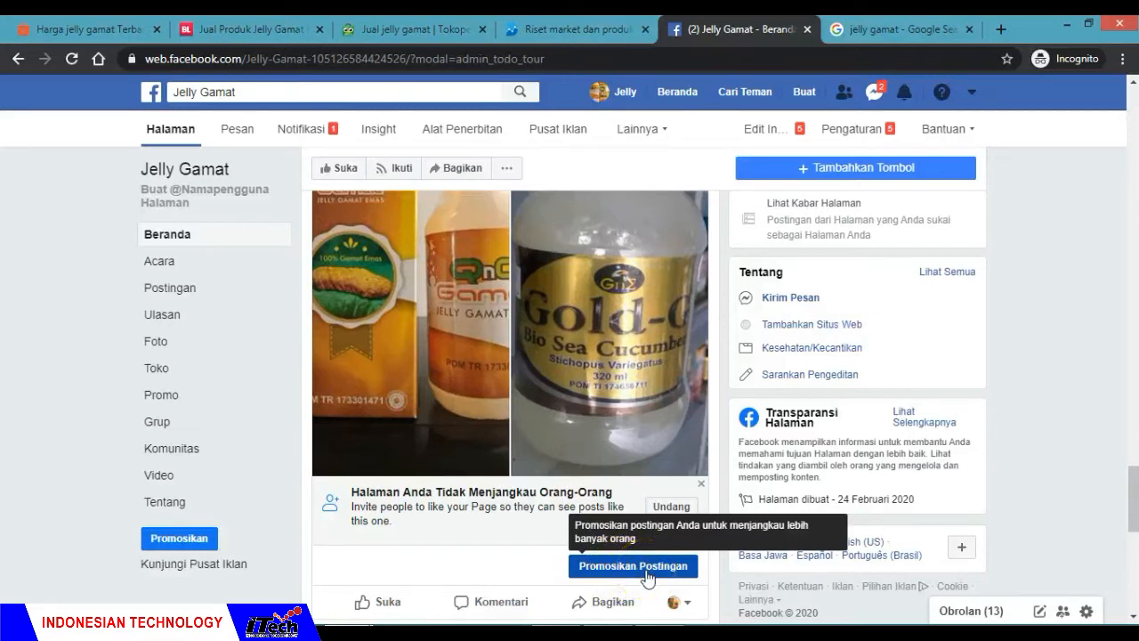
Step: Start promoting the published post and accept Facebook's nondiscrimination advertising policy
click(648, 578)
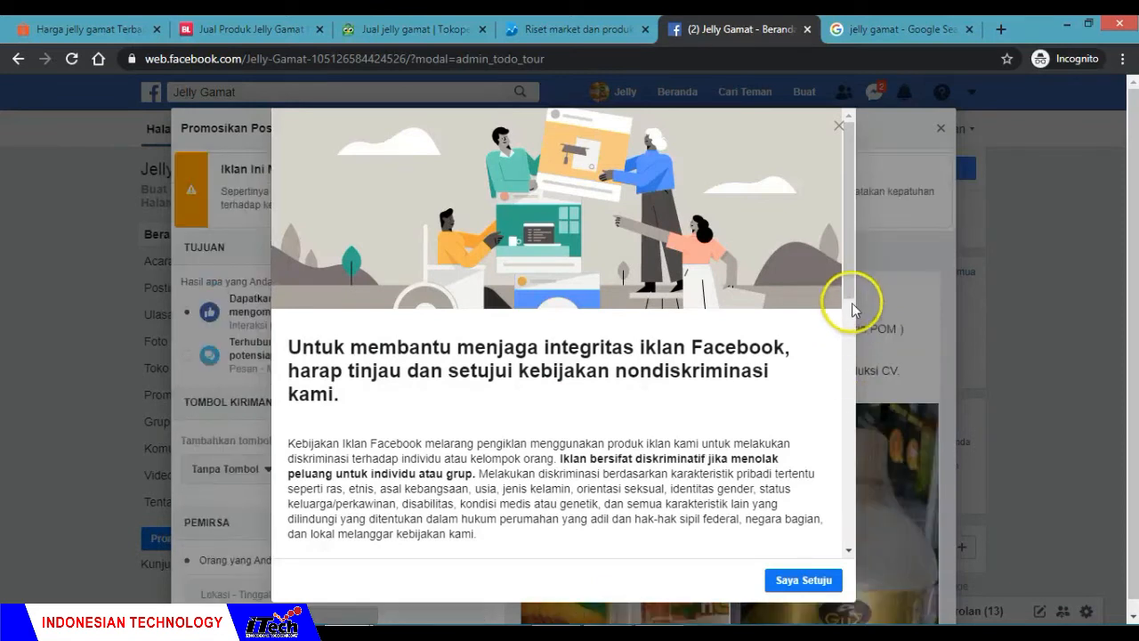
drag(852, 322, 846, 295)
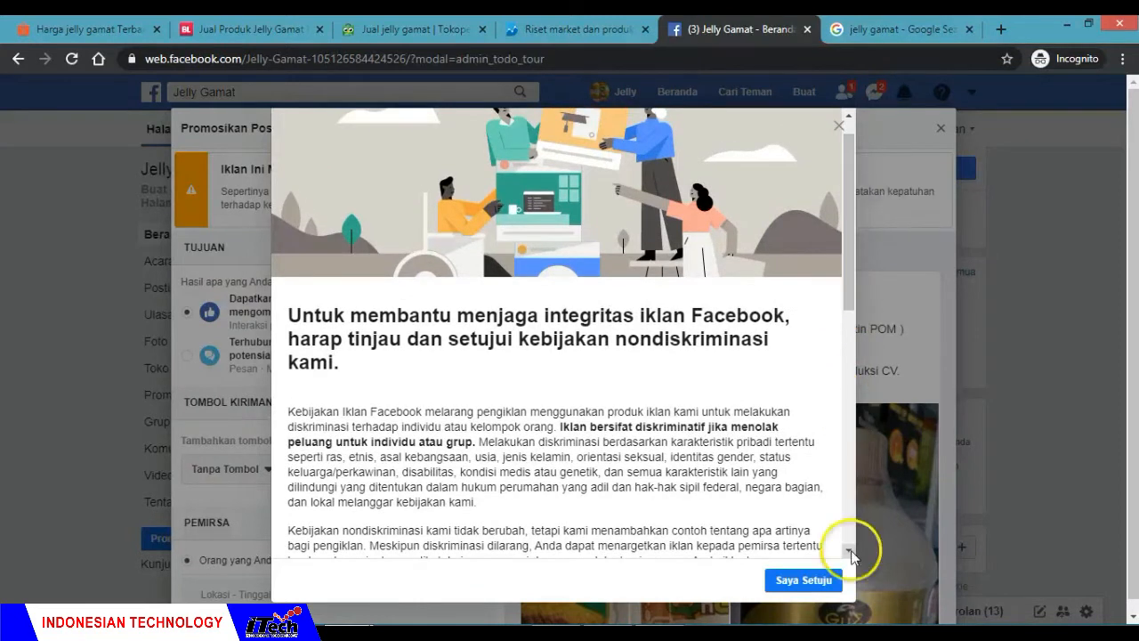
click(806, 587)
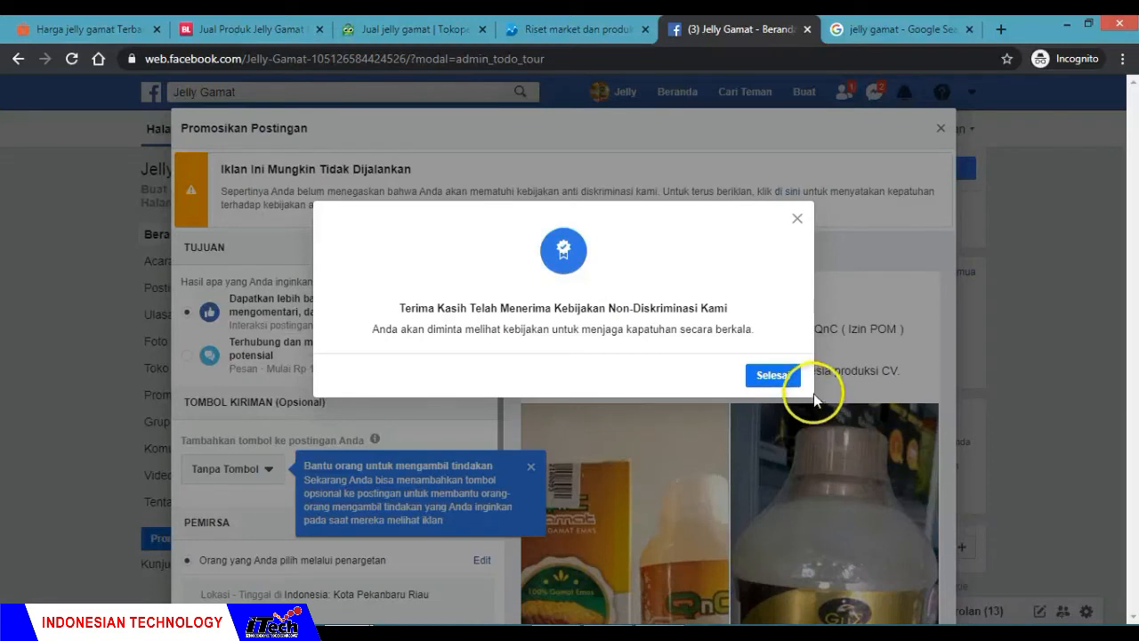
click(772, 376)
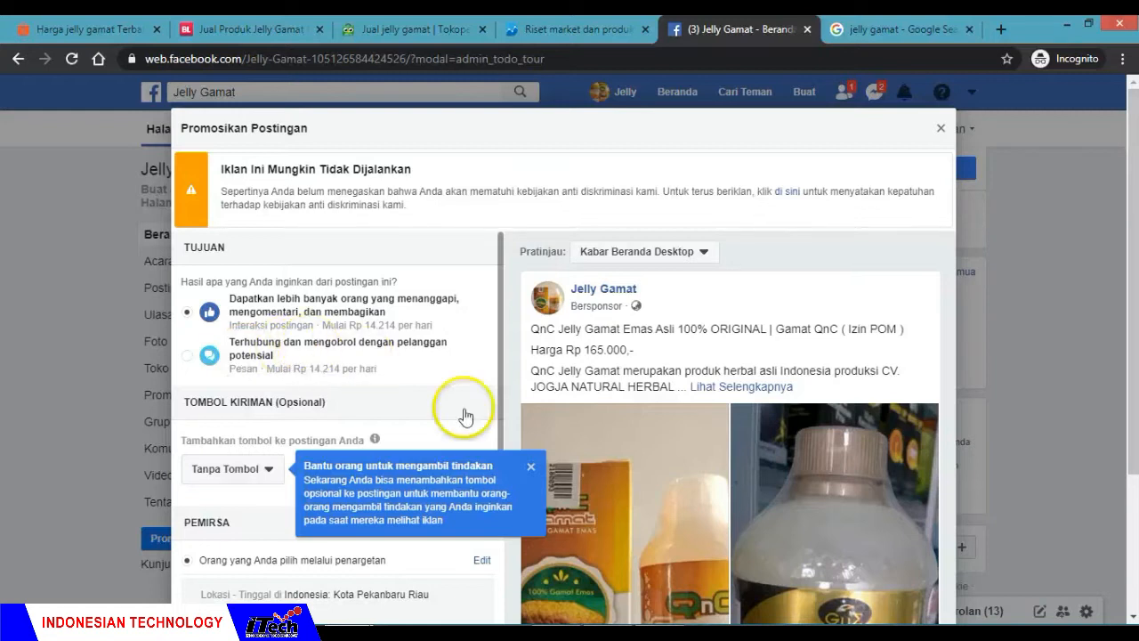
Step: Dismiss the tip about adding a post button and look through the promotion's objective, button and audience settings
click(531, 468)
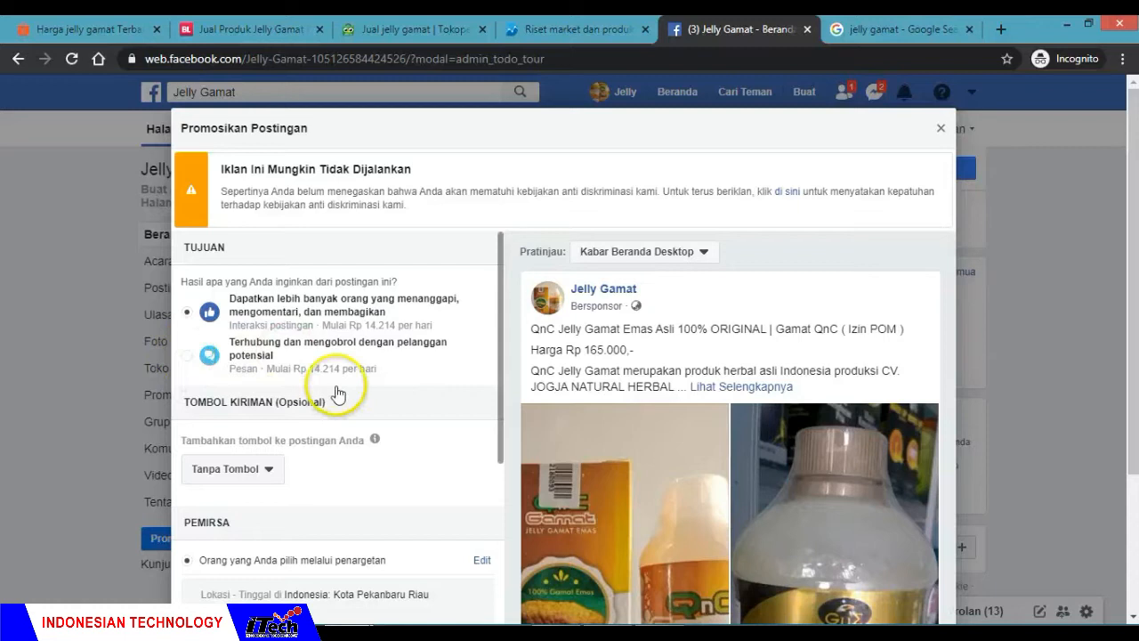
scroll(339, 386, down, 1)
scroll(337, 386, up, 1)
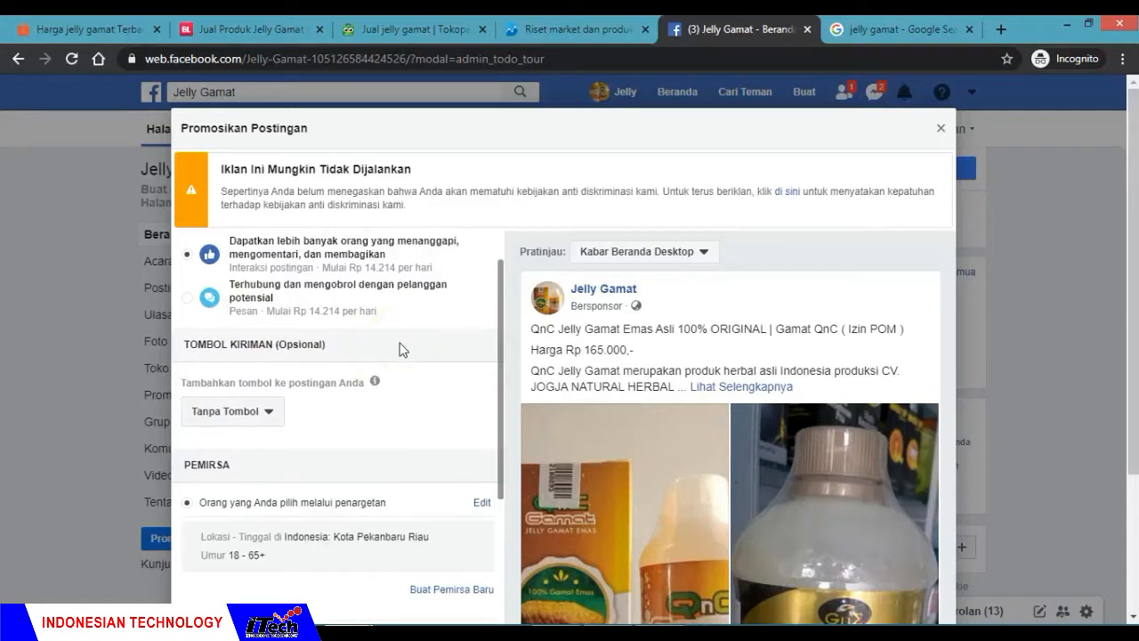
Step: Add the Kirim Pesan button to the promoted post under Tombol Kiriman
scroll(399, 348, down, 1)
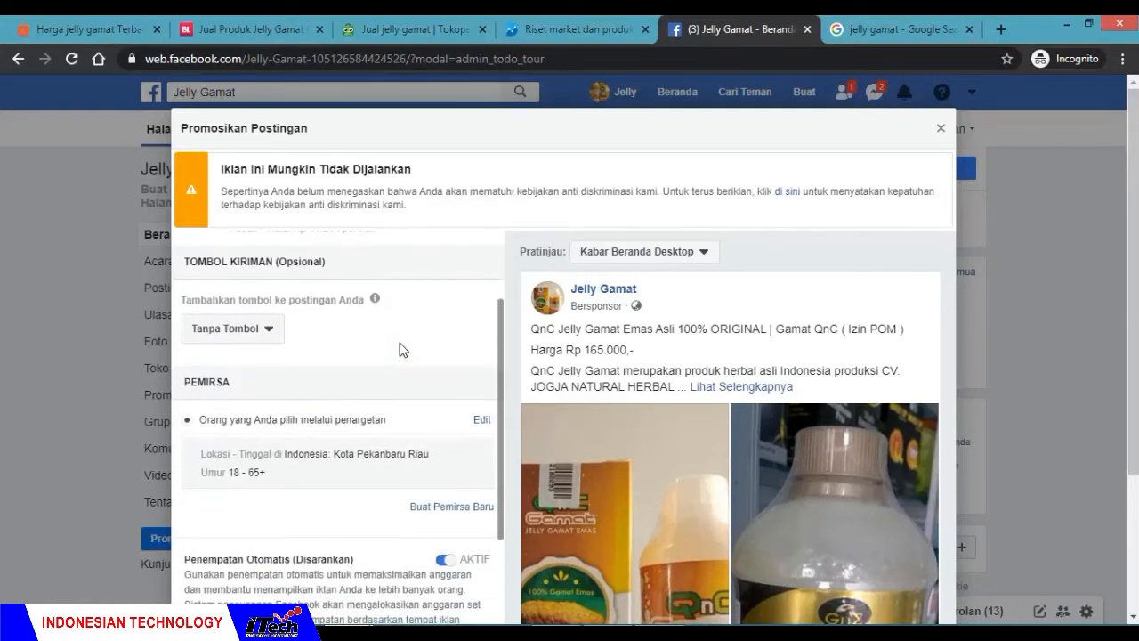
scroll(277, 348, up, 1)
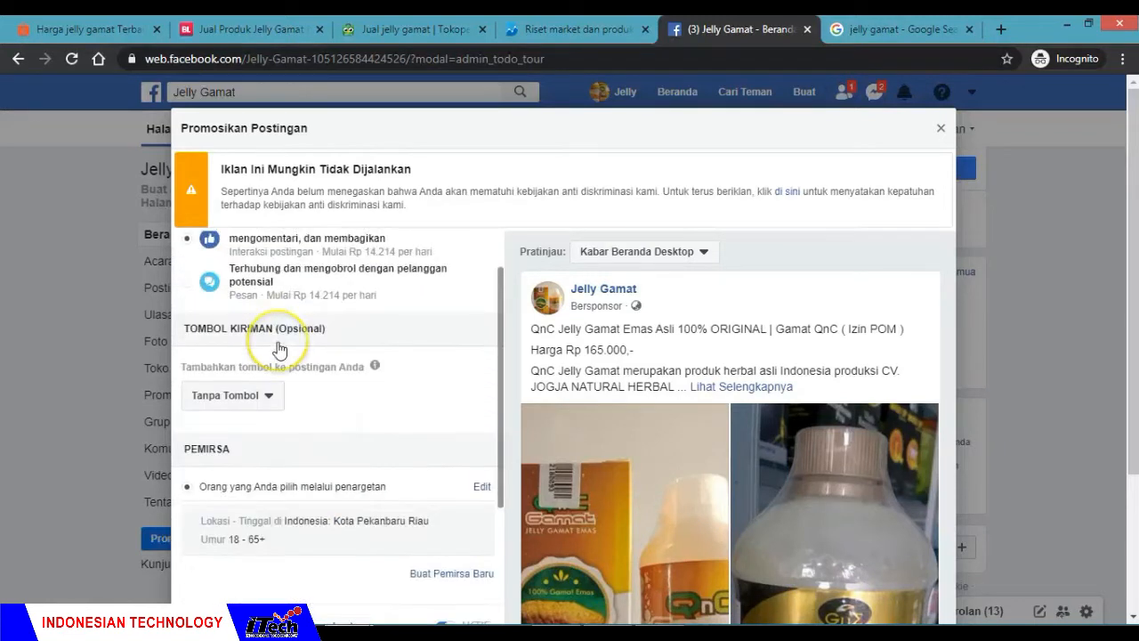
click(264, 413)
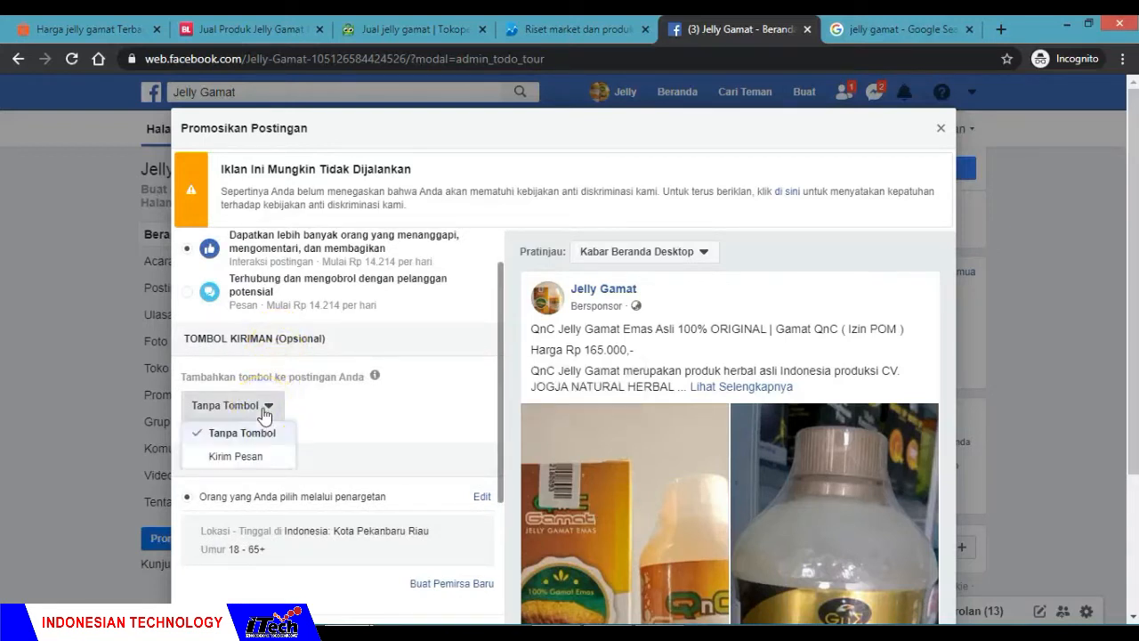
click(236, 456)
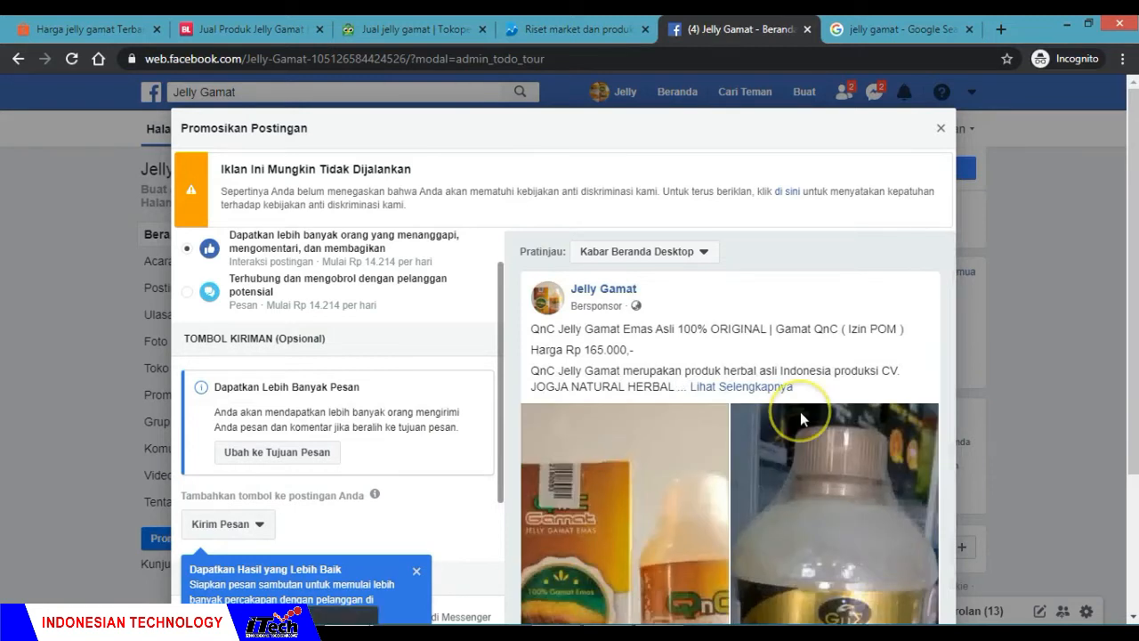
Step: Look over the ad preview and the welcome message section, and dismiss the tip about preparing a welcome message
scroll(800, 411, down, 2)
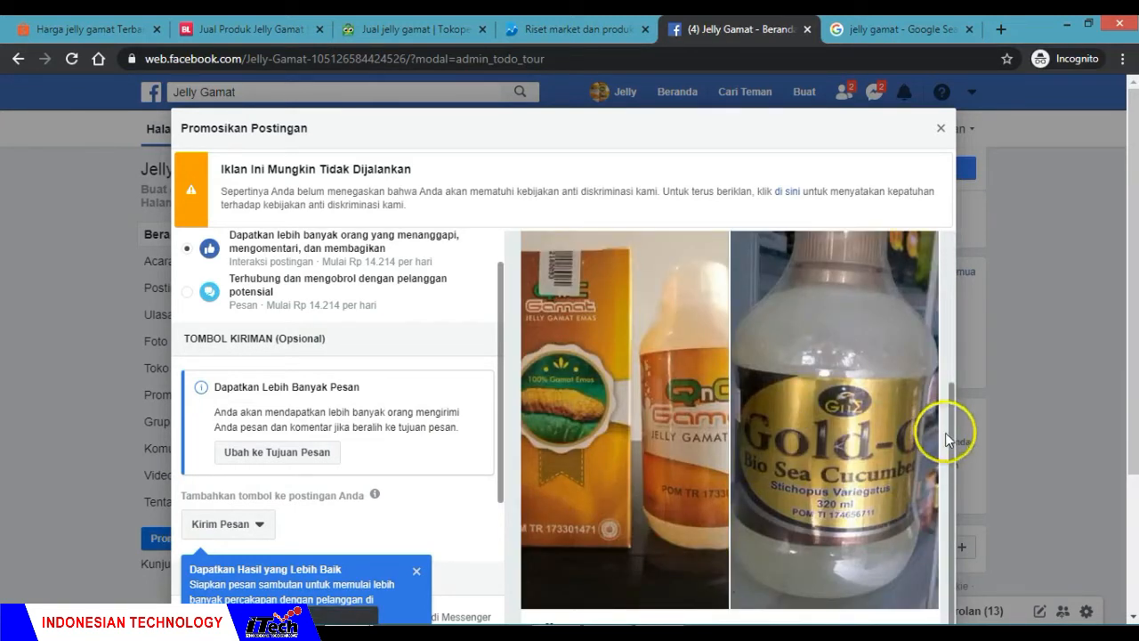
scroll(427, 347, down, 1)
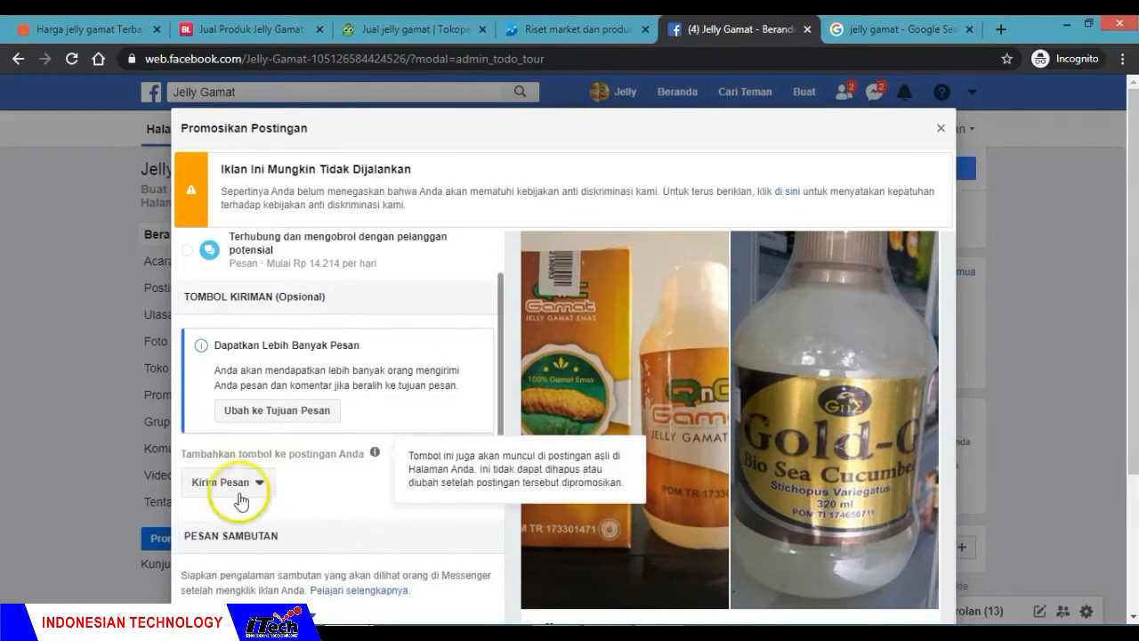
scroll(279, 491, down, 2)
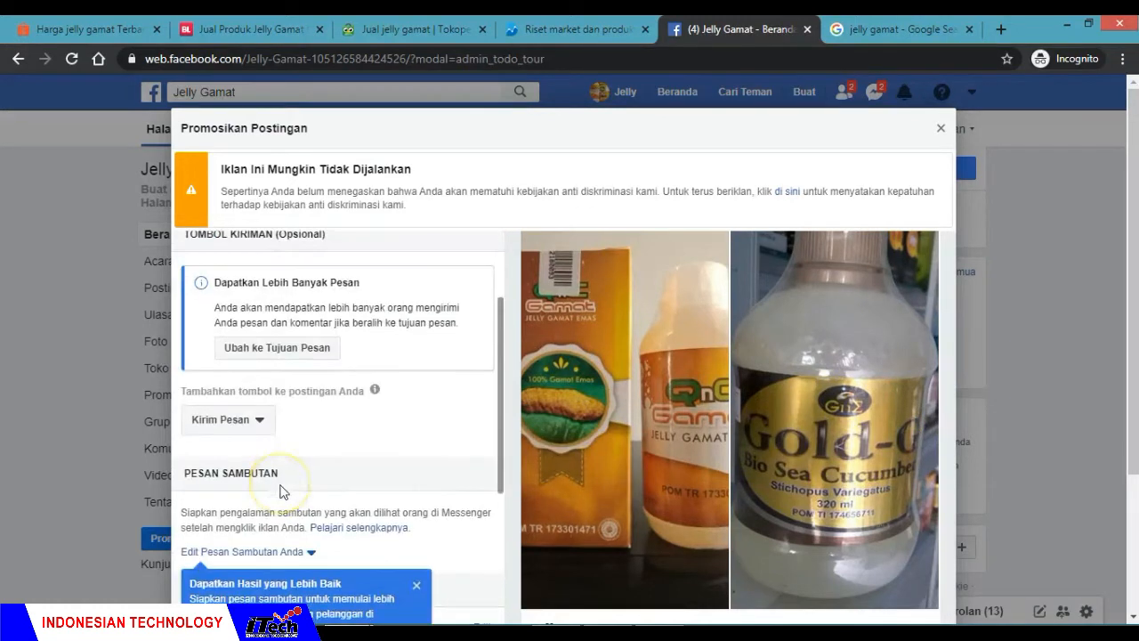
scroll(279, 492, down, 1)
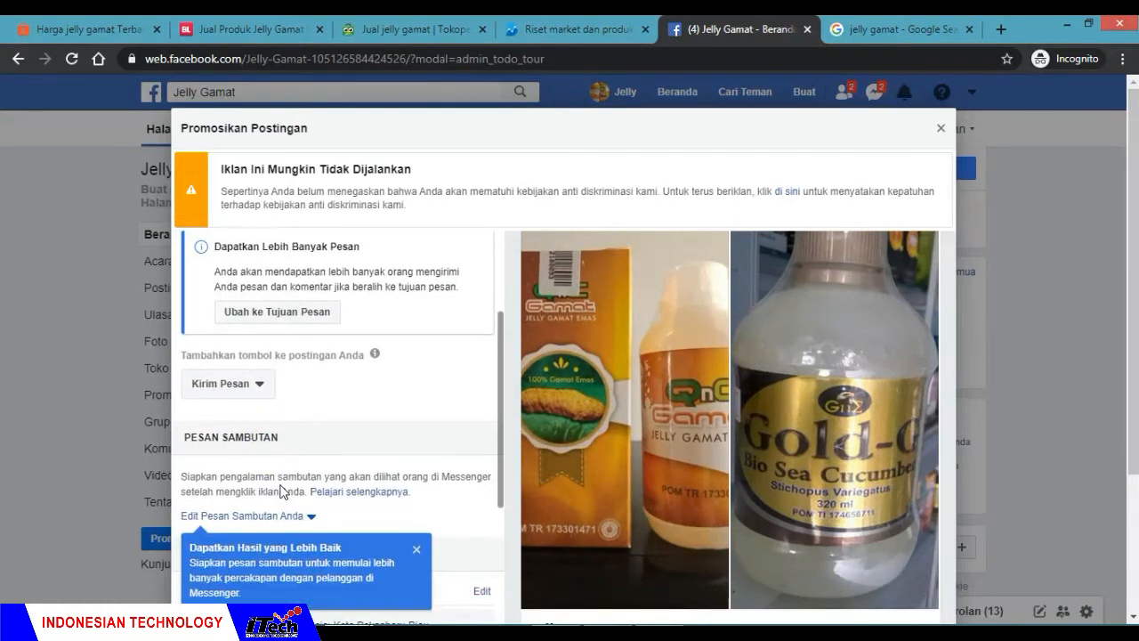
scroll(281, 490, up, 2)
scroll(282, 485, down, 2)
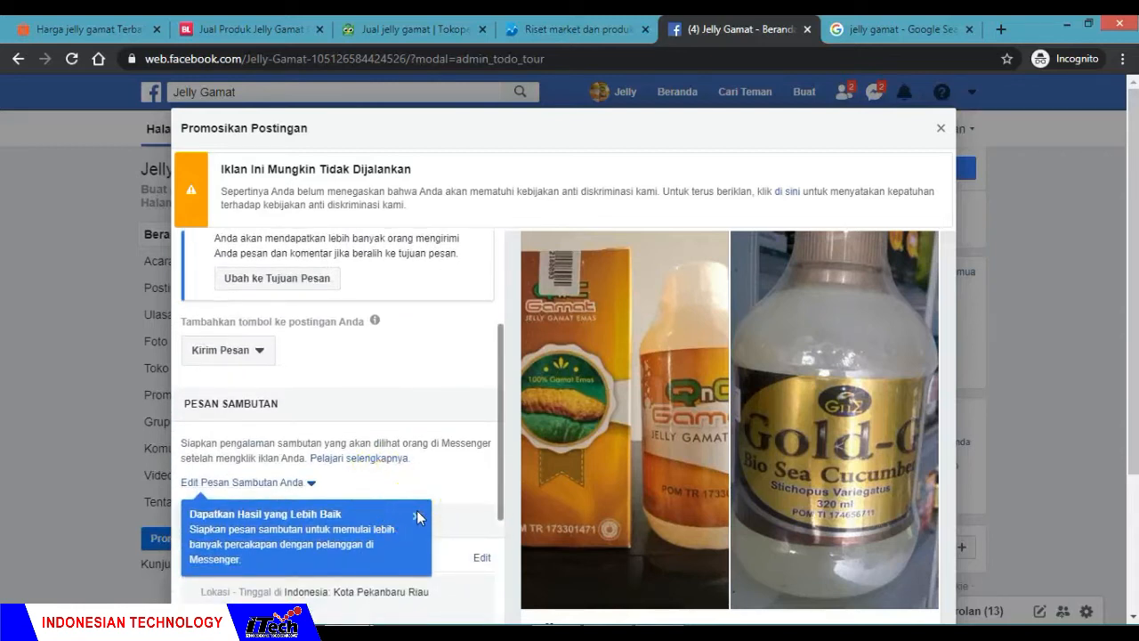
click(416, 518)
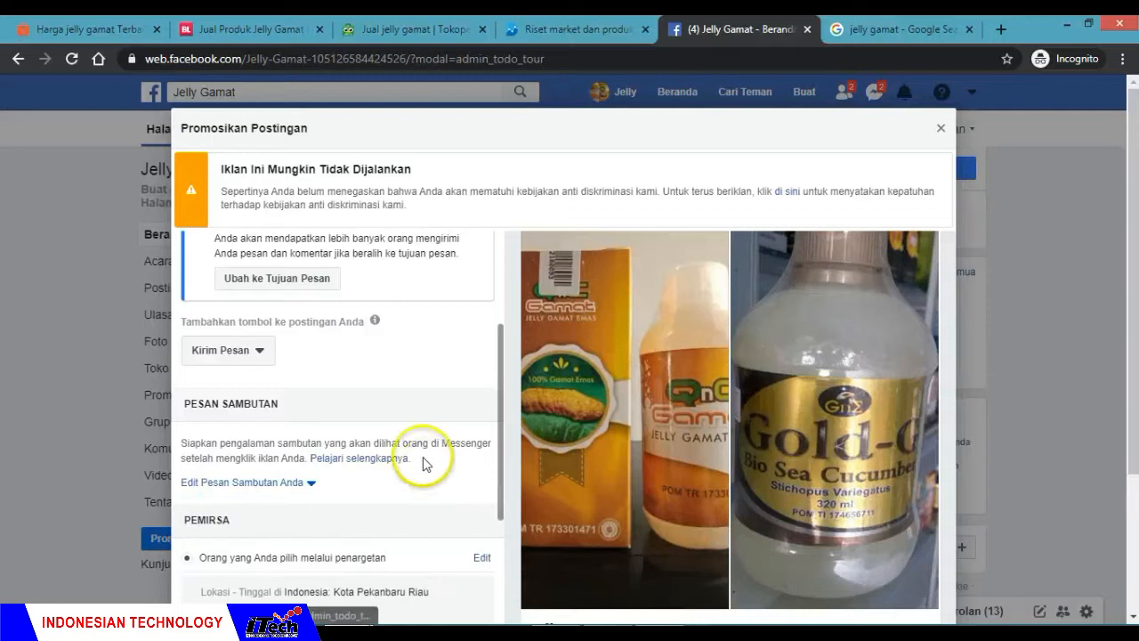
Step: Expand the welcome message editor under Pesan Sambutan
scroll(423, 458, down, 2)
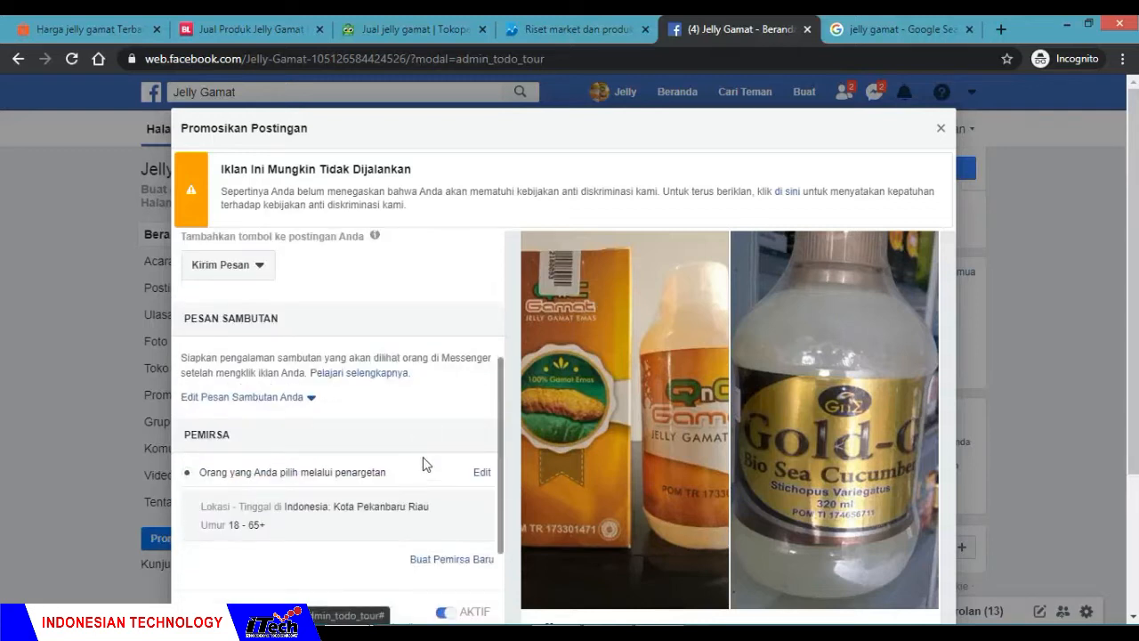
scroll(425, 464, down, 1)
click(330, 372)
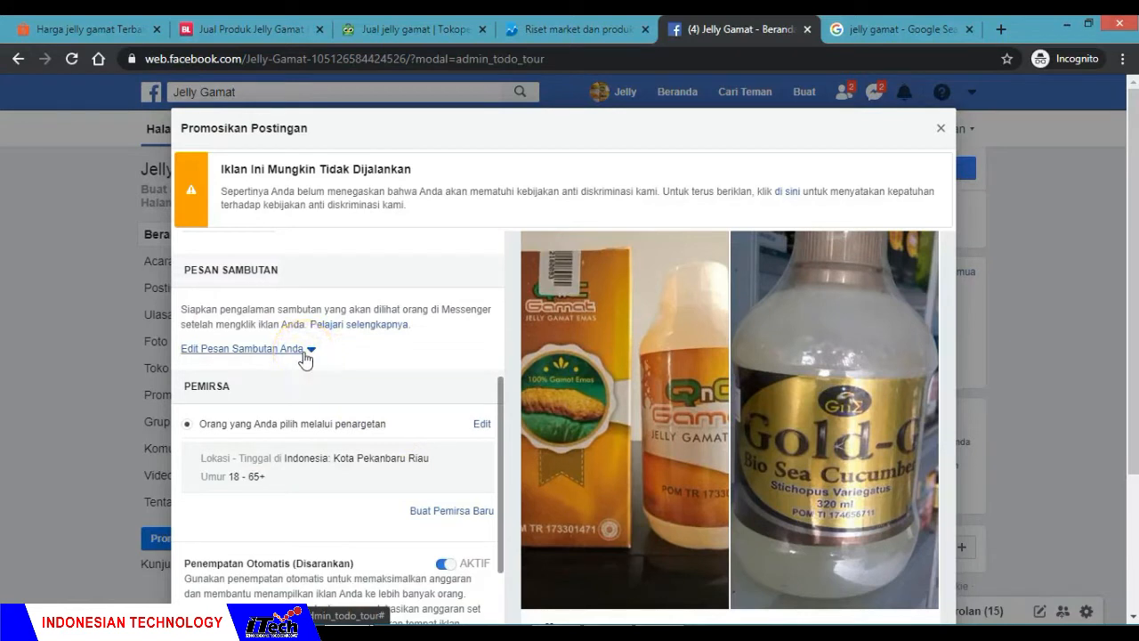
click(305, 354)
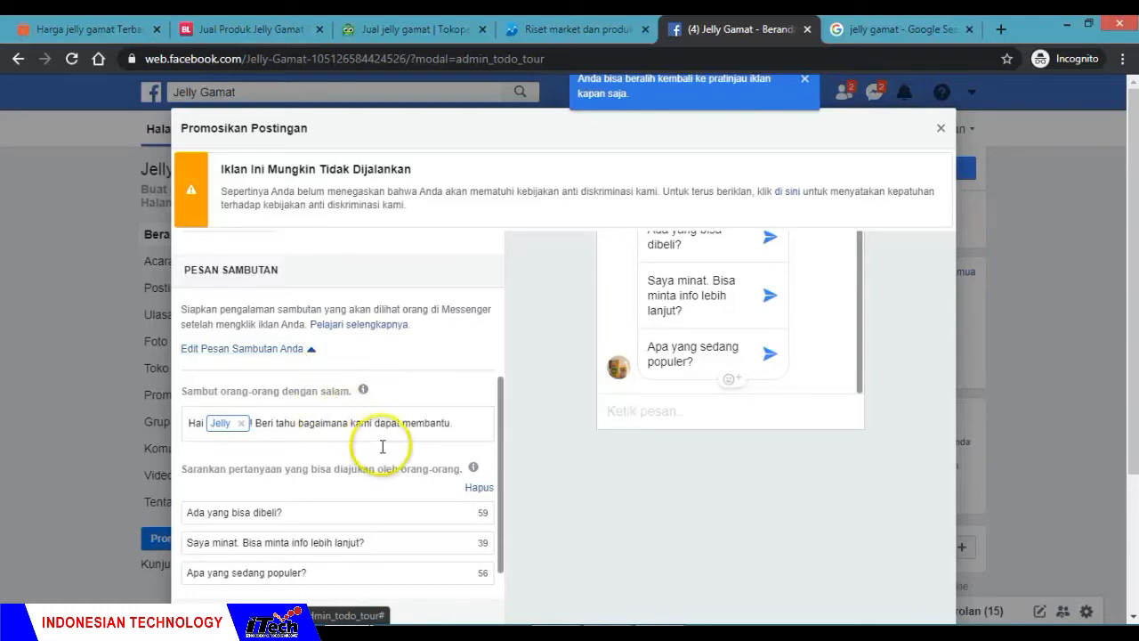
Step: Examine the greeting text and suggested questions alongside their appearance in the Messenger chat preview
click(460, 422)
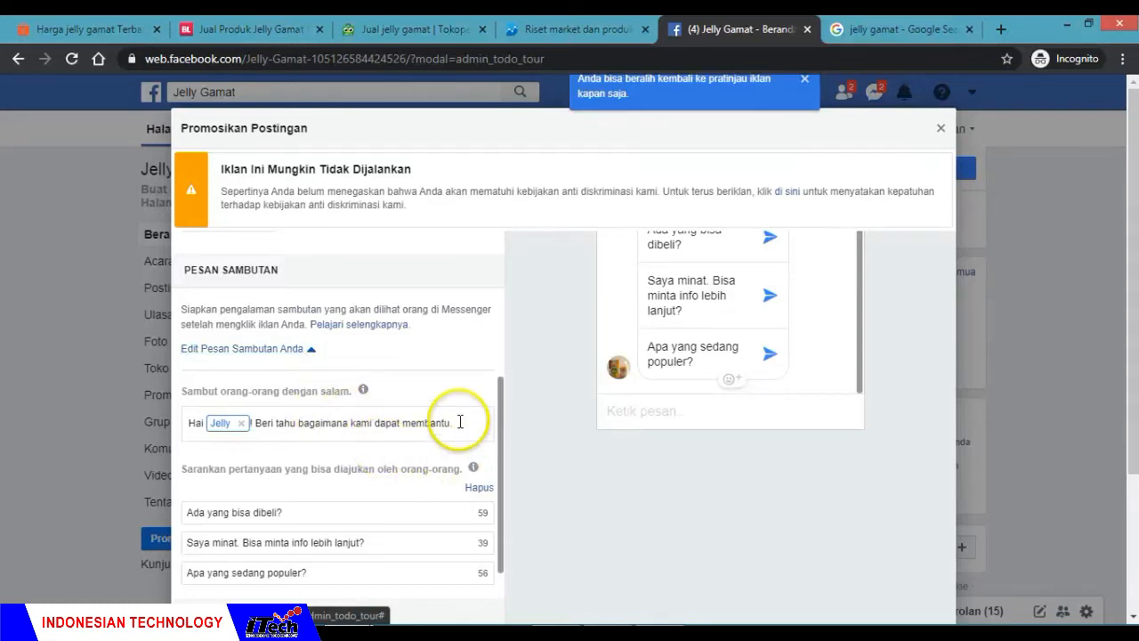
scroll(460, 422, down, 3)
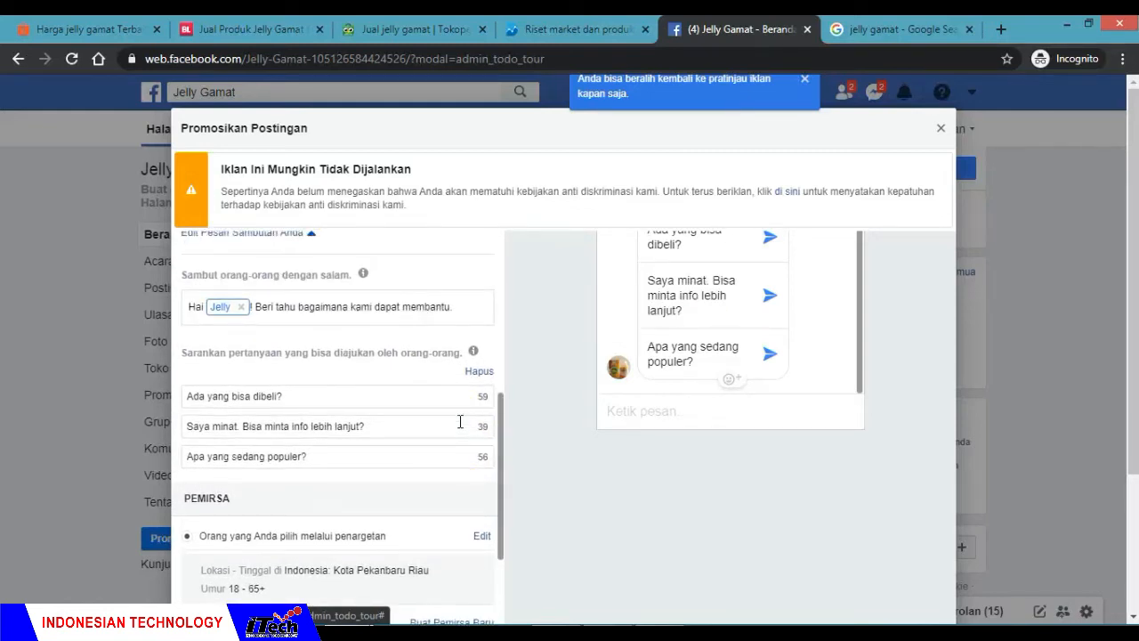
scroll(460, 421, up, 2)
scroll(460, 424, down, 1)
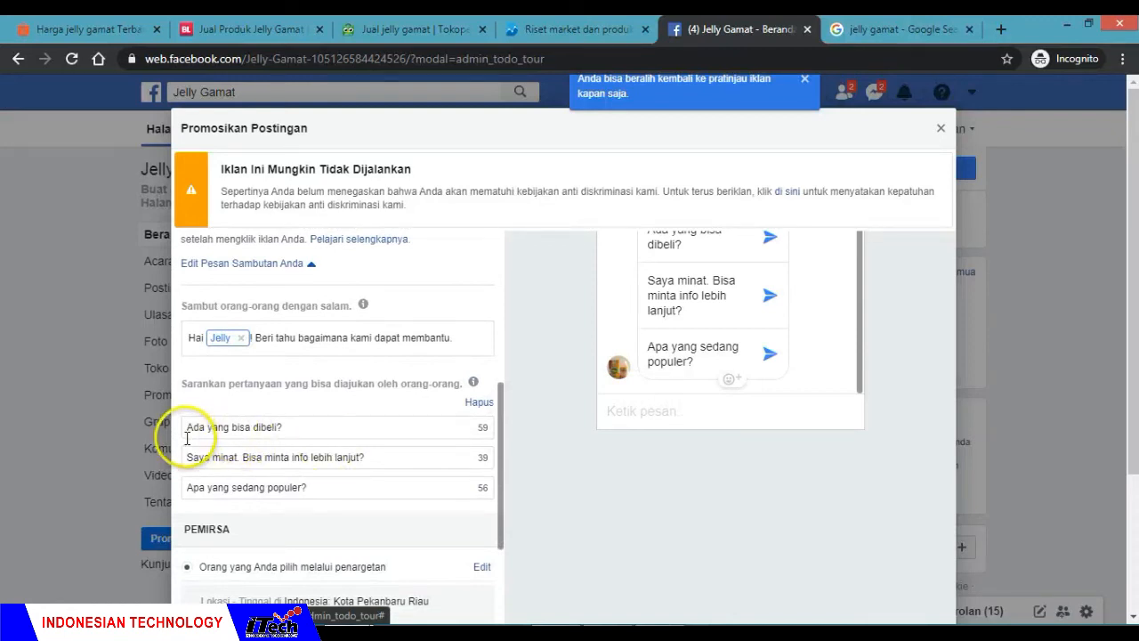
scroll(313, 420, down, 2)
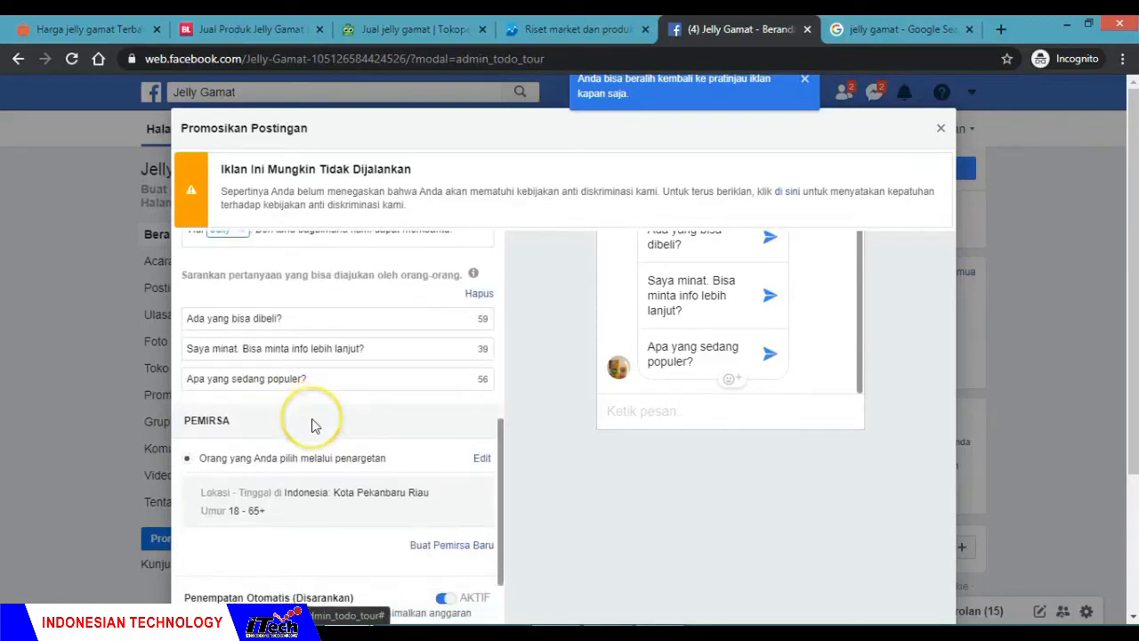
scroll(311, 426, up, 2)
scroll(636, 356, up, 1)
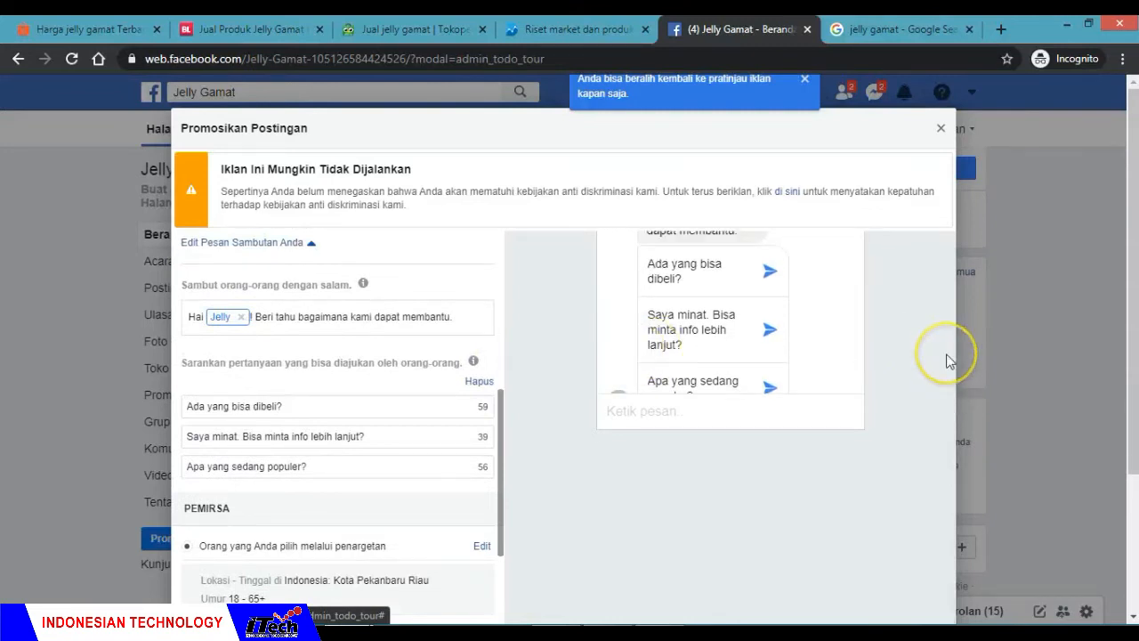
scroll(950, 362, up, 3)
scroll(950, 361, down, 1)
click(656, 360)
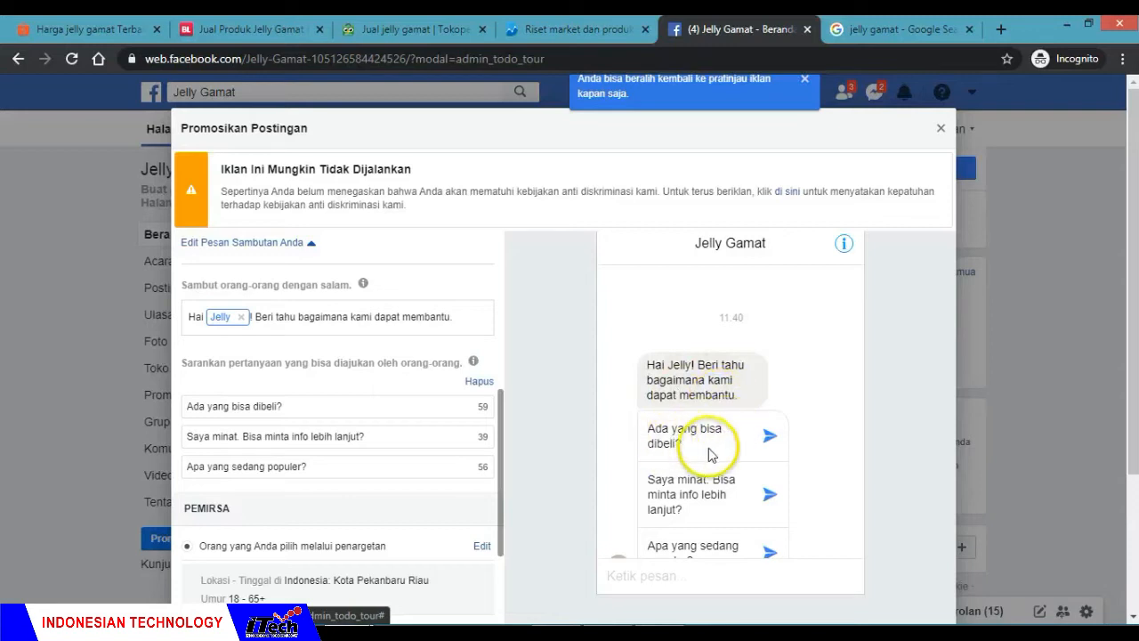
scroll(704, 450, down, 1)
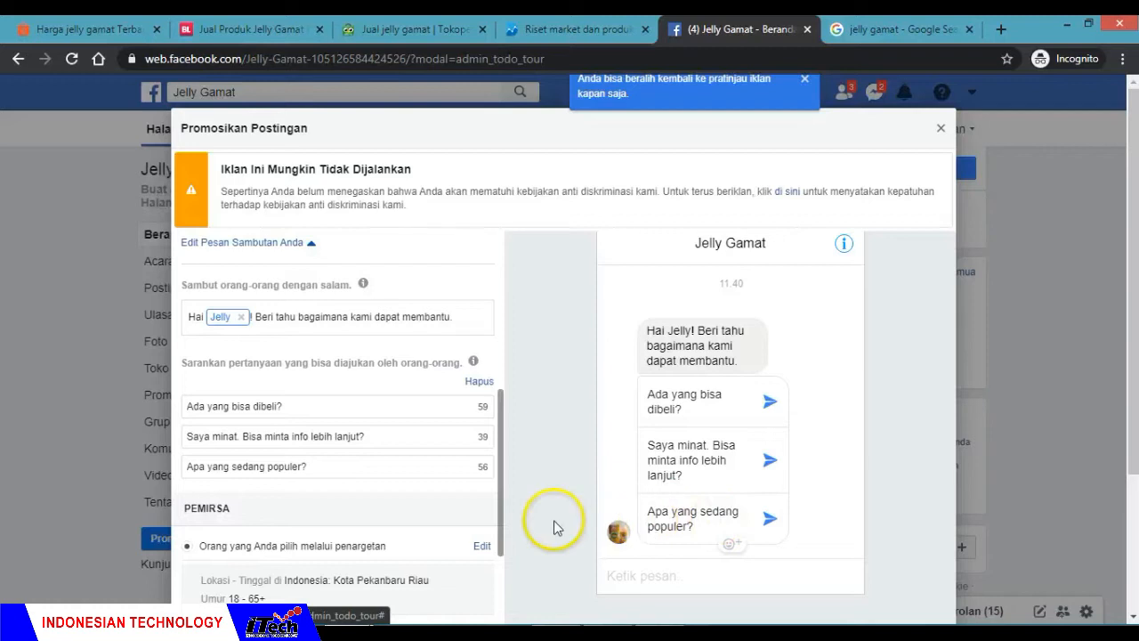
Step: Recheck the greeting and the suggested customer questions, inspecting the first two question fields
scroll(412, 488, down, 2)
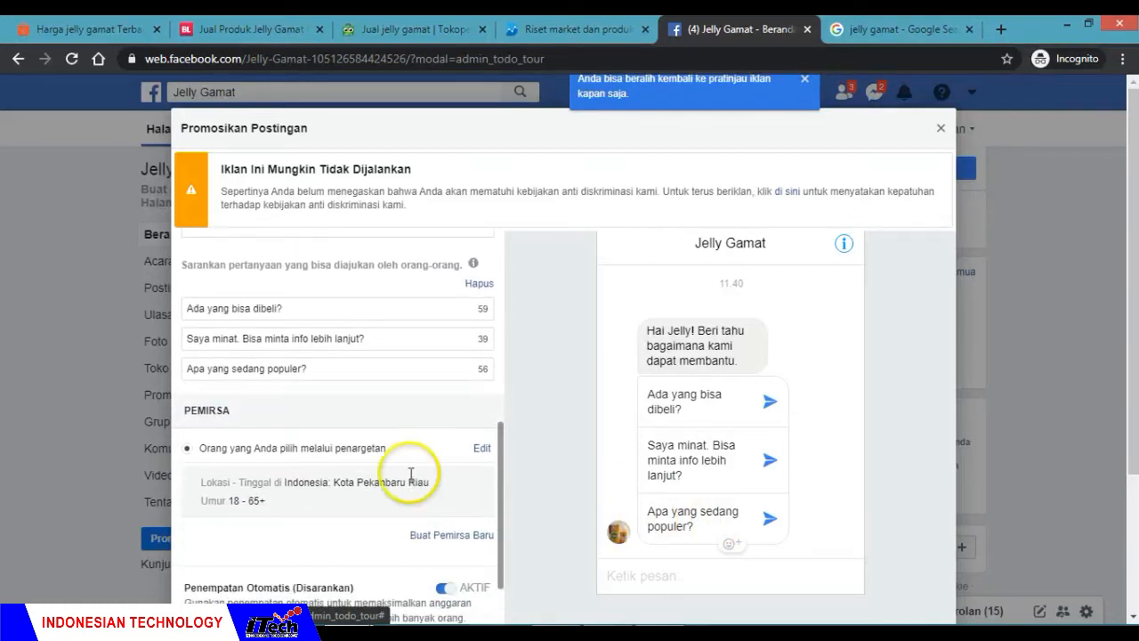
scroll(394, 426, up, 4)
scroll(394, 422, down, 1)
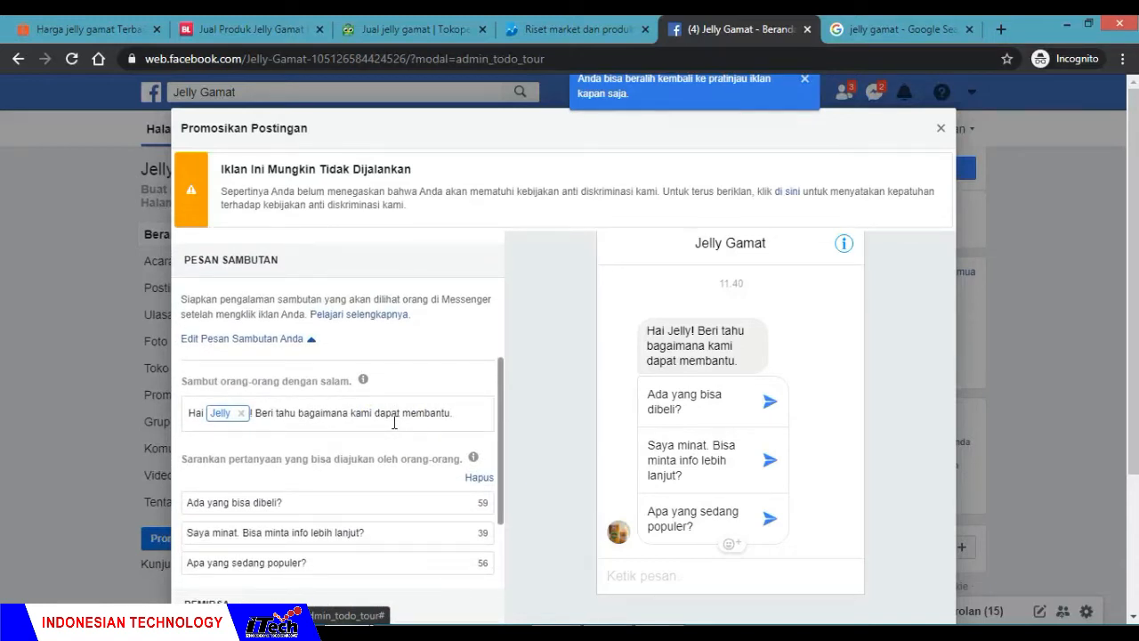
scroll(395, 422, down, 1)
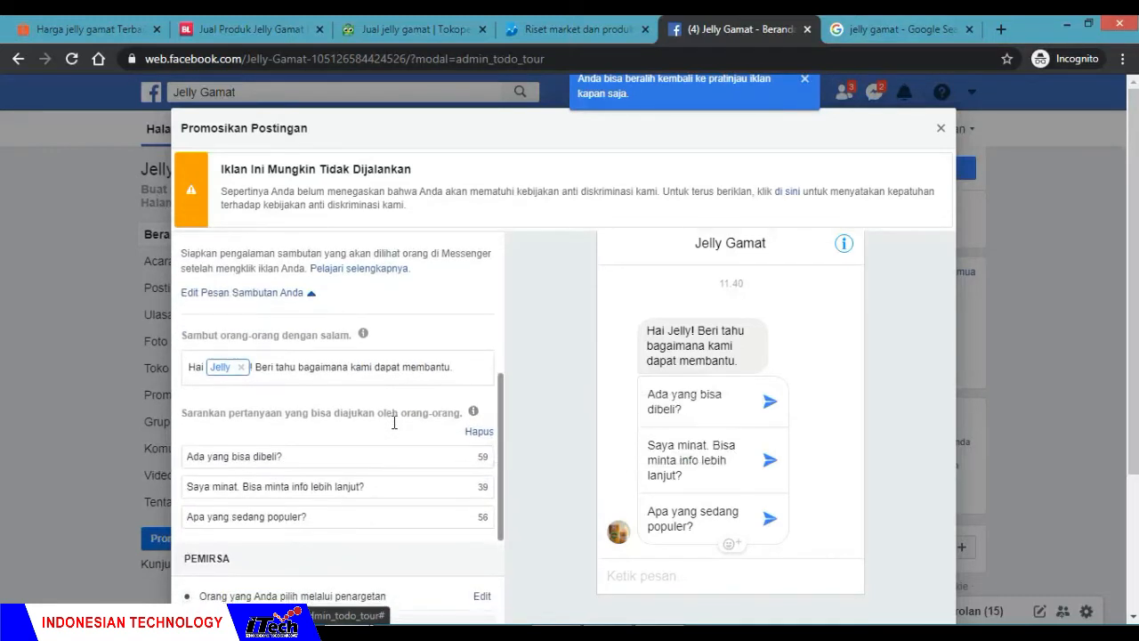
click(355, 461)
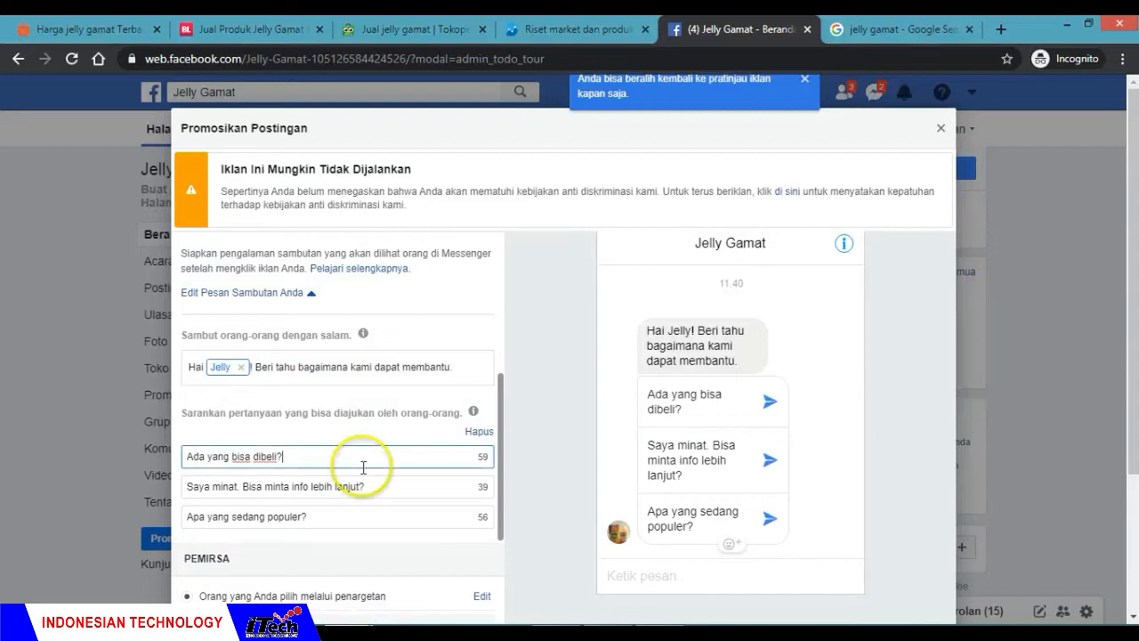
click(385, 482)
click(349, 458)
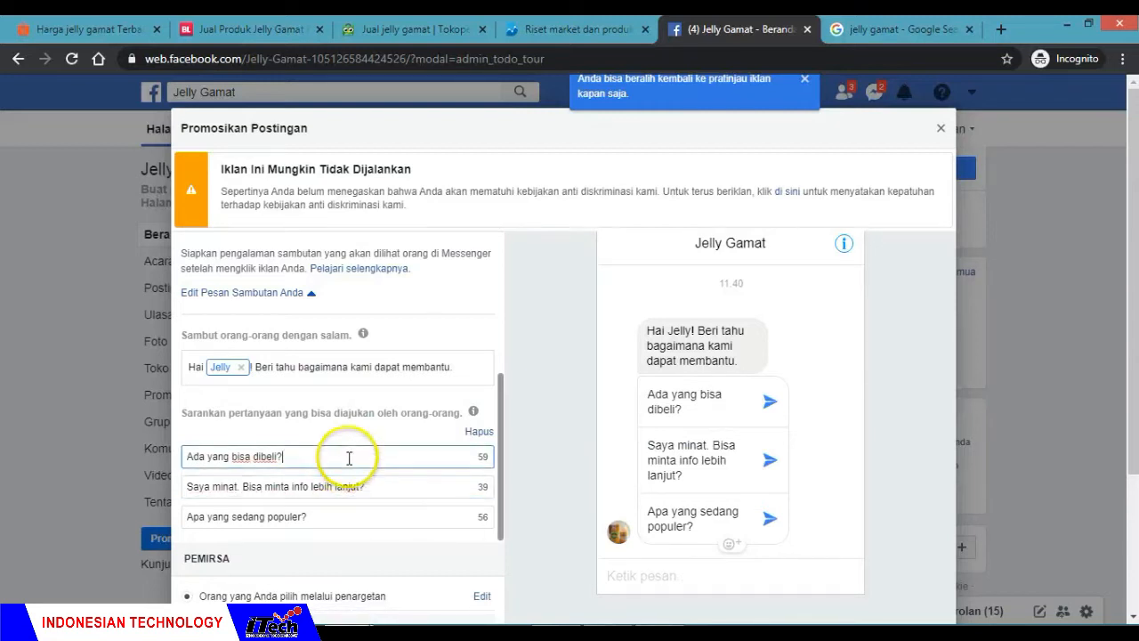
scroll(371, 407, down, 2)
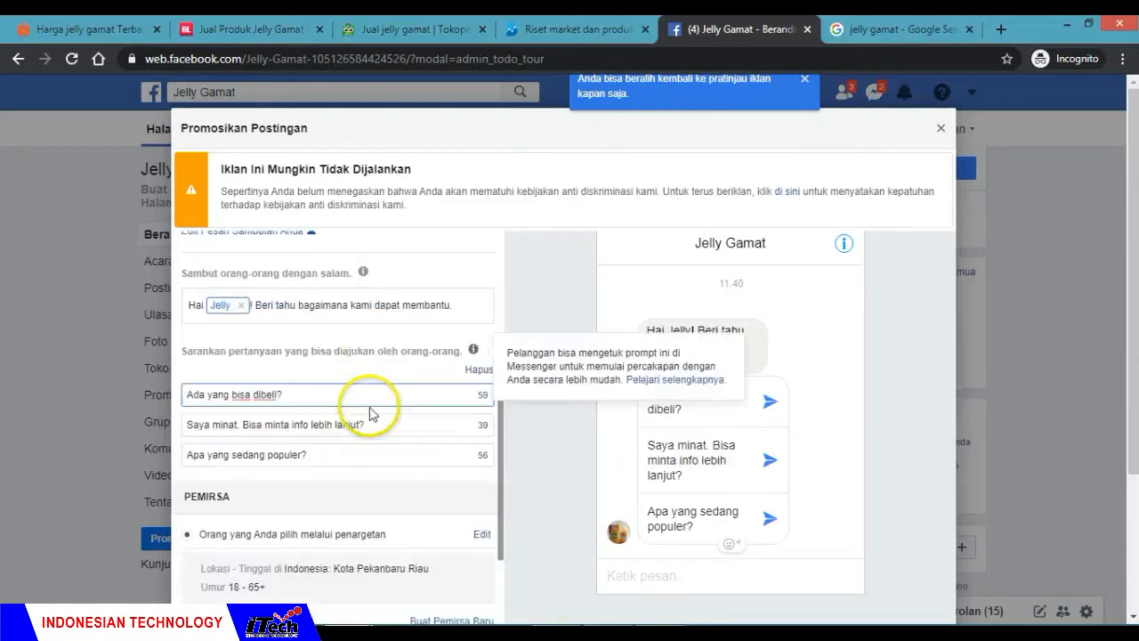
Step: Open the targeted audience under Pemirsa for editing, try the Perempuan and Laki-laki genders, and set the gender to Semua
scroll(371, 407, down, 1)
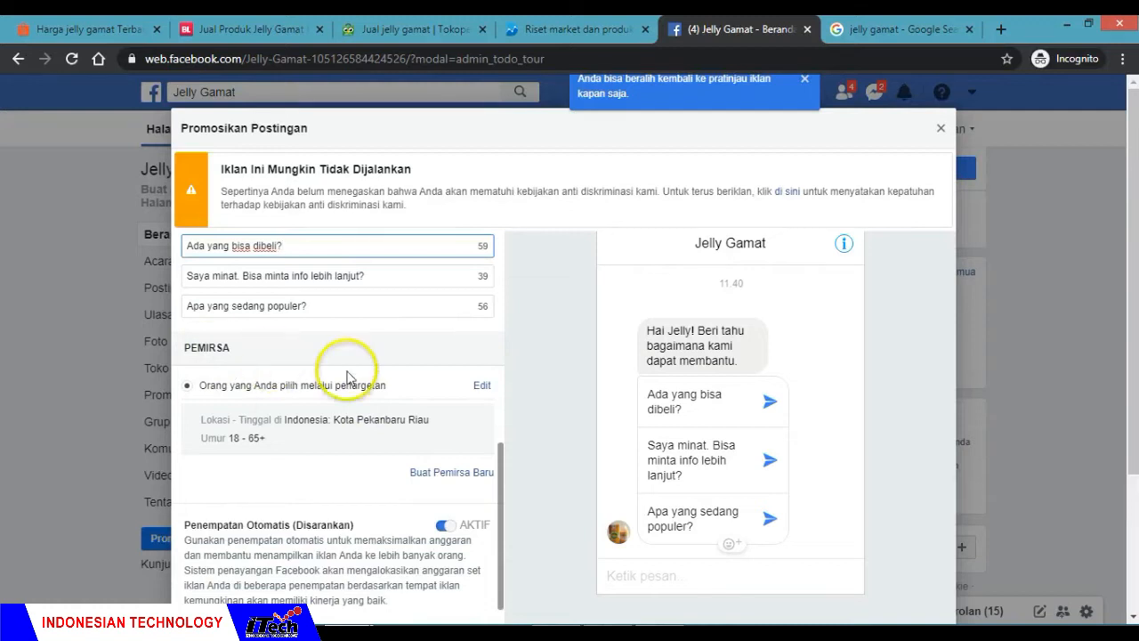
click(481, 387)
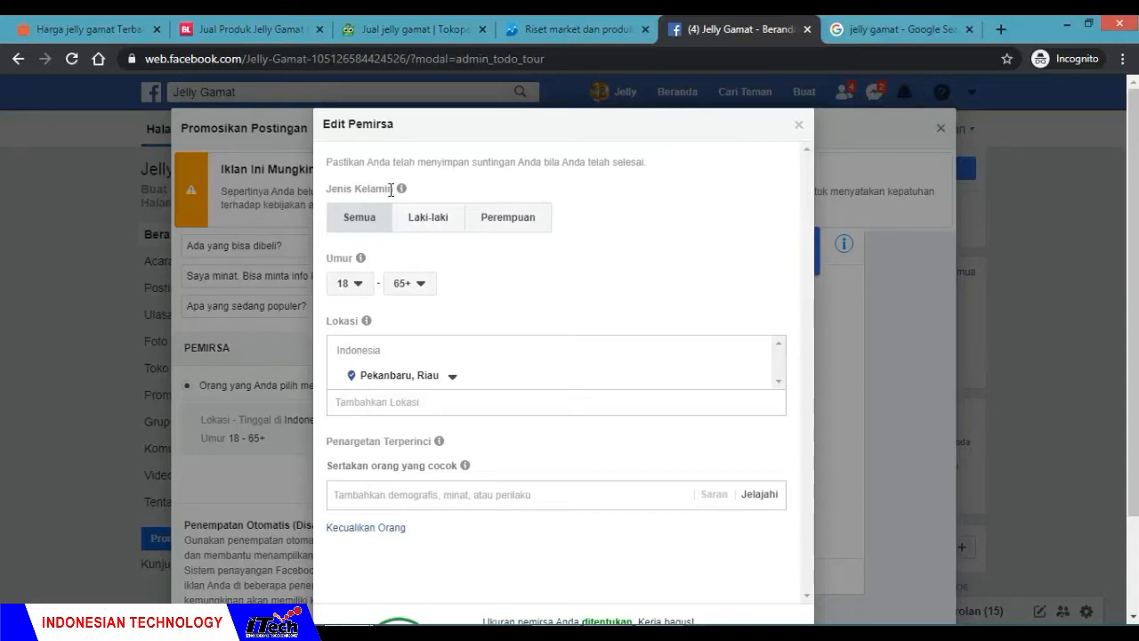
click(508, 223)
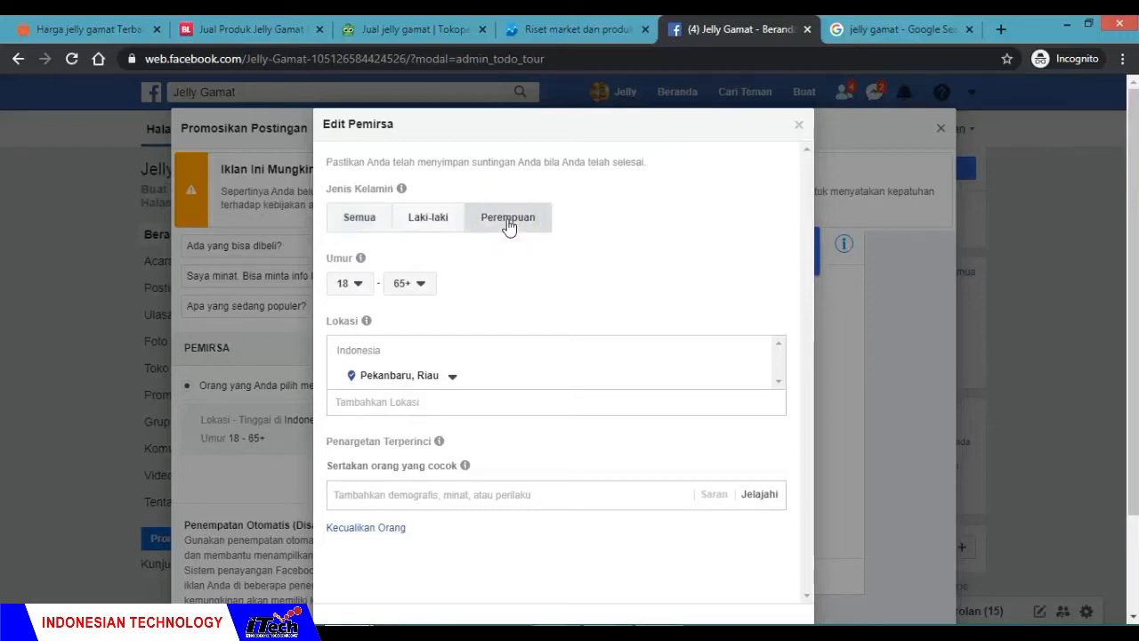
click(413, 219)
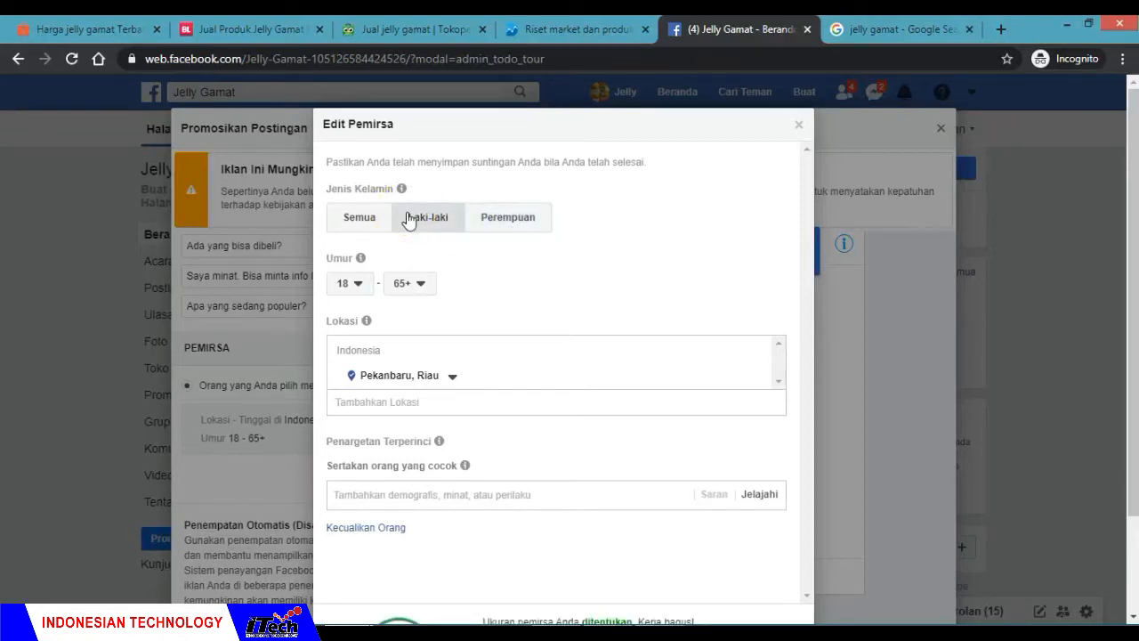
click(420, 183)
click(361, 221)
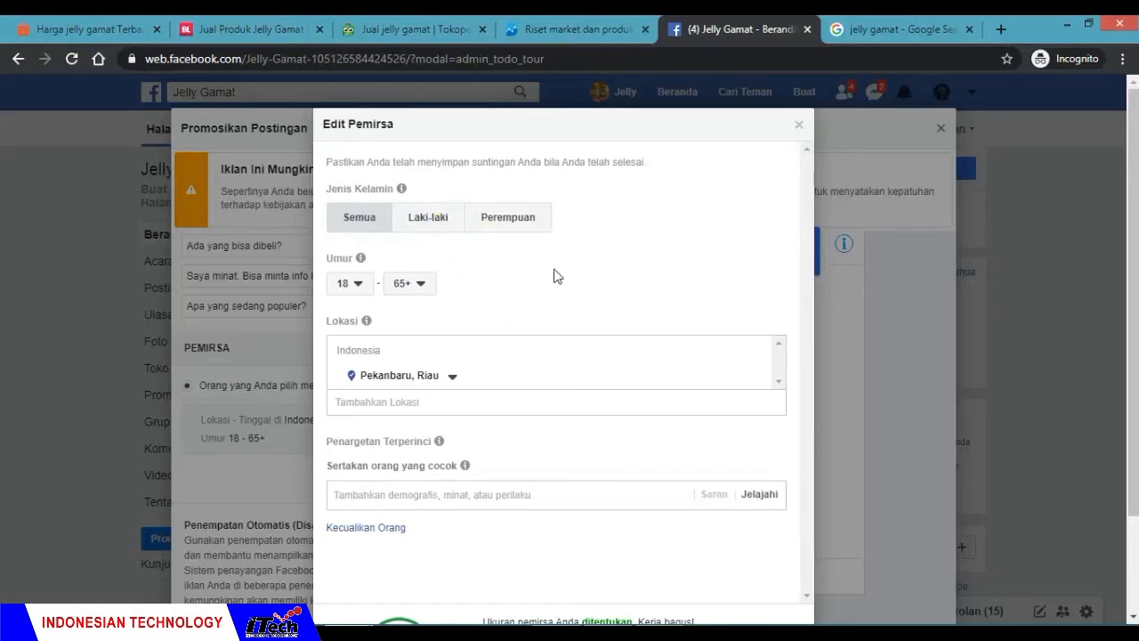
Step: Set the audience's minimum age under Umur to 25
click(351, 283)
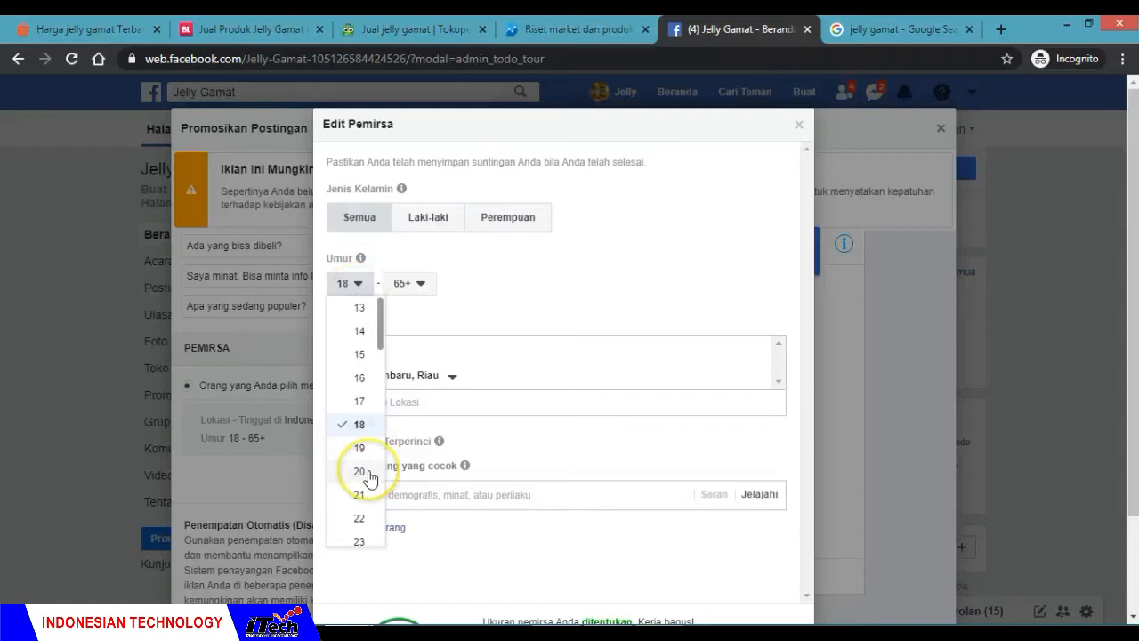
scroll(369, 479, down, 1)
scroll(369, 478, down, 1)
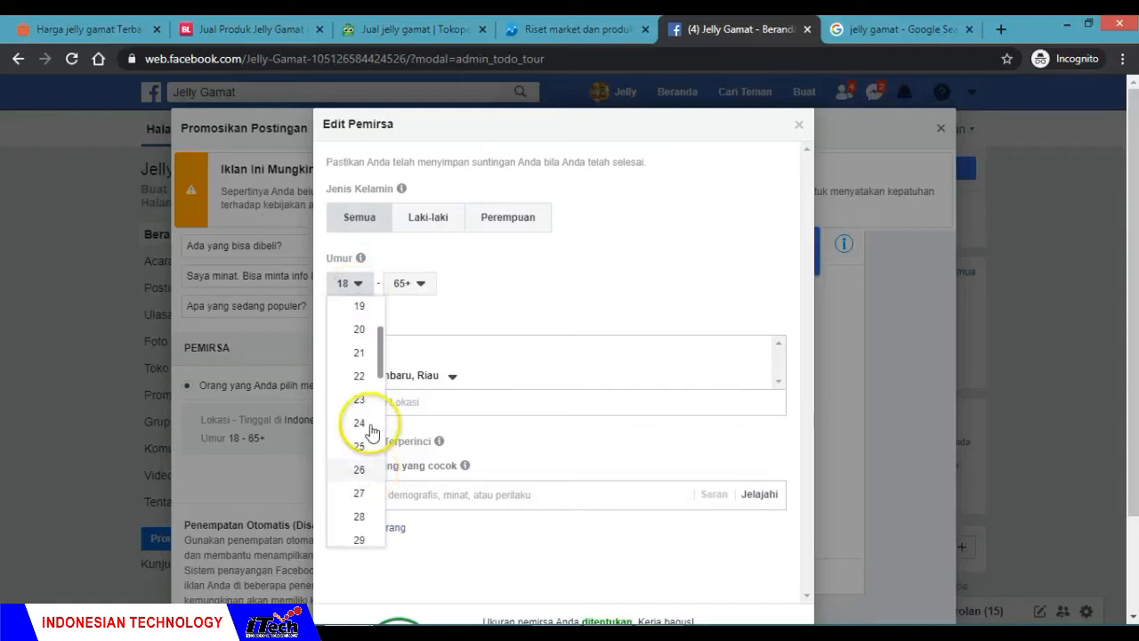
scroll(372, 424, up, 1)
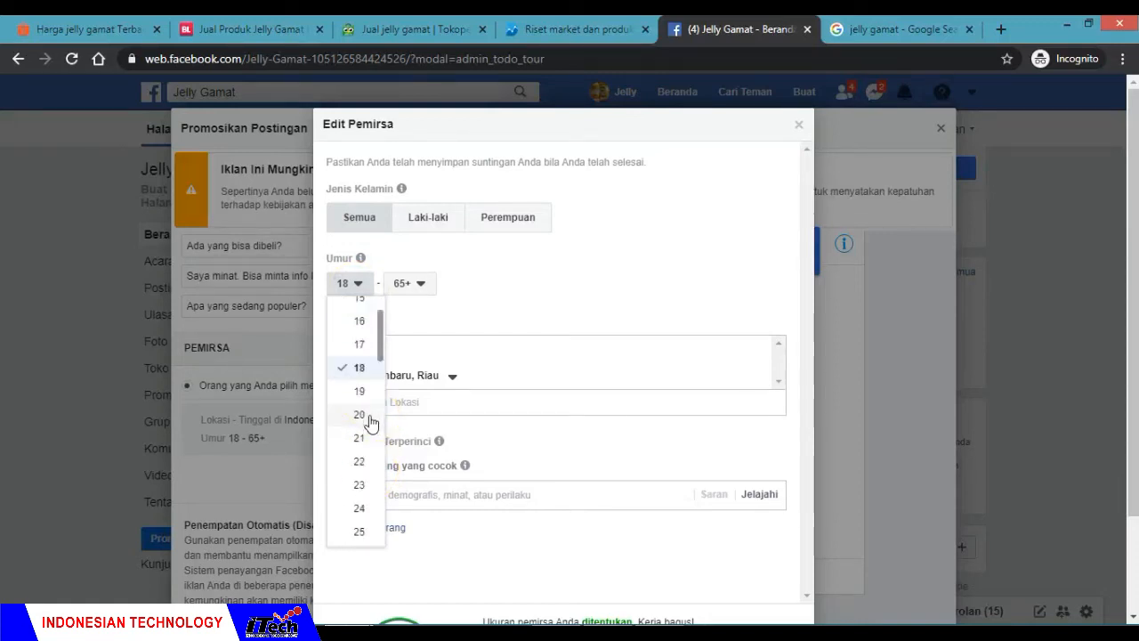
scroll(371, 423, down, 1)
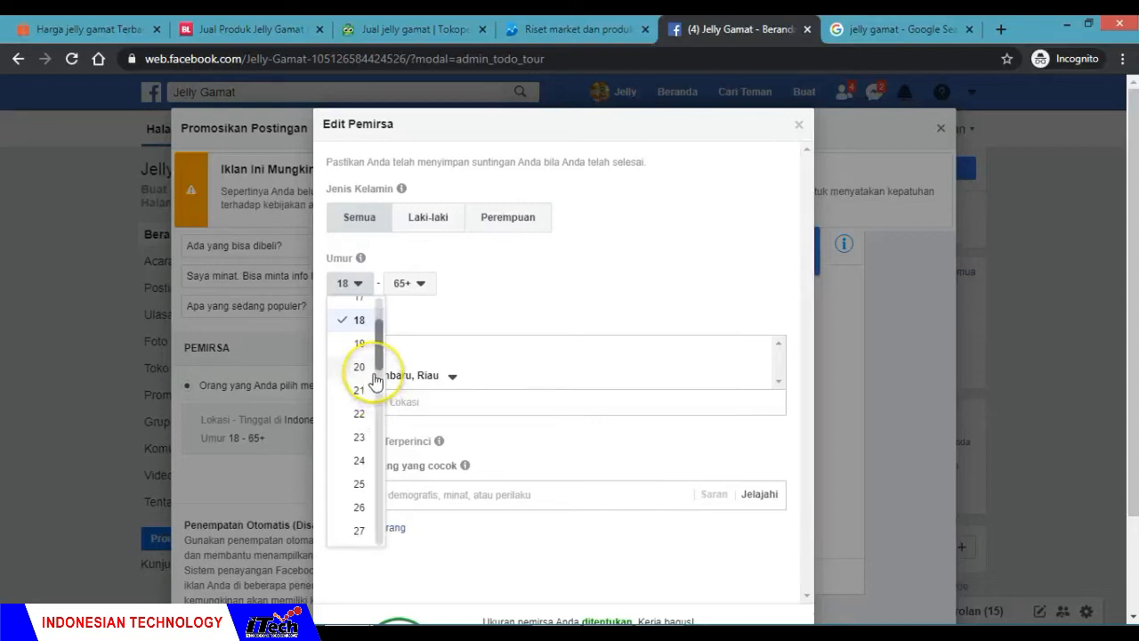
scroll(378, 365, down, 1)
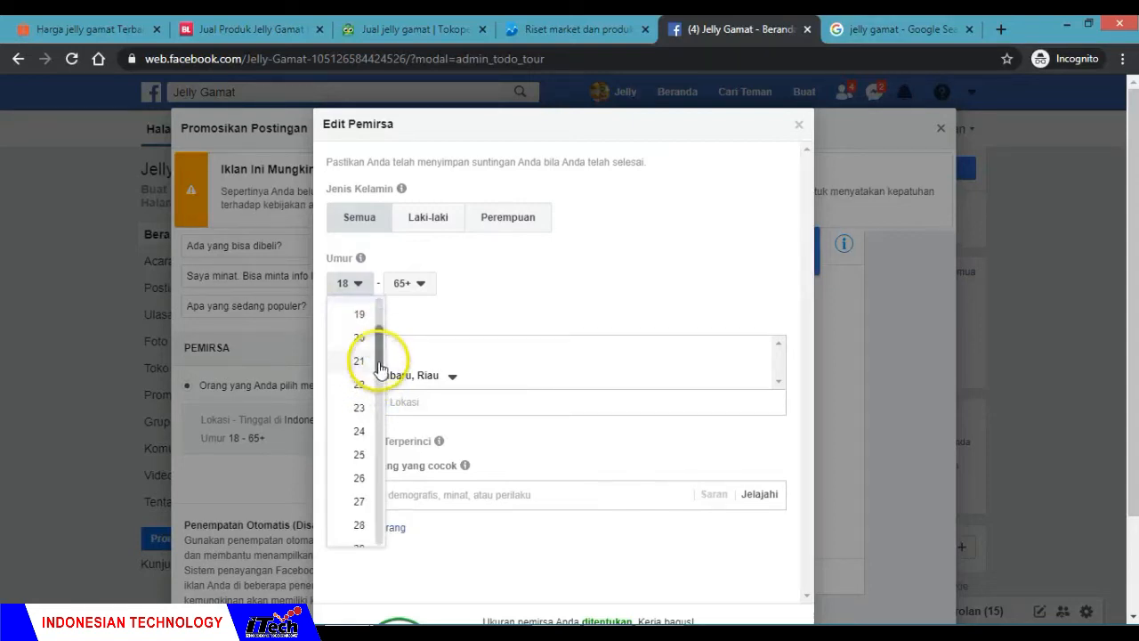
scroll(380, 365, up, 1)
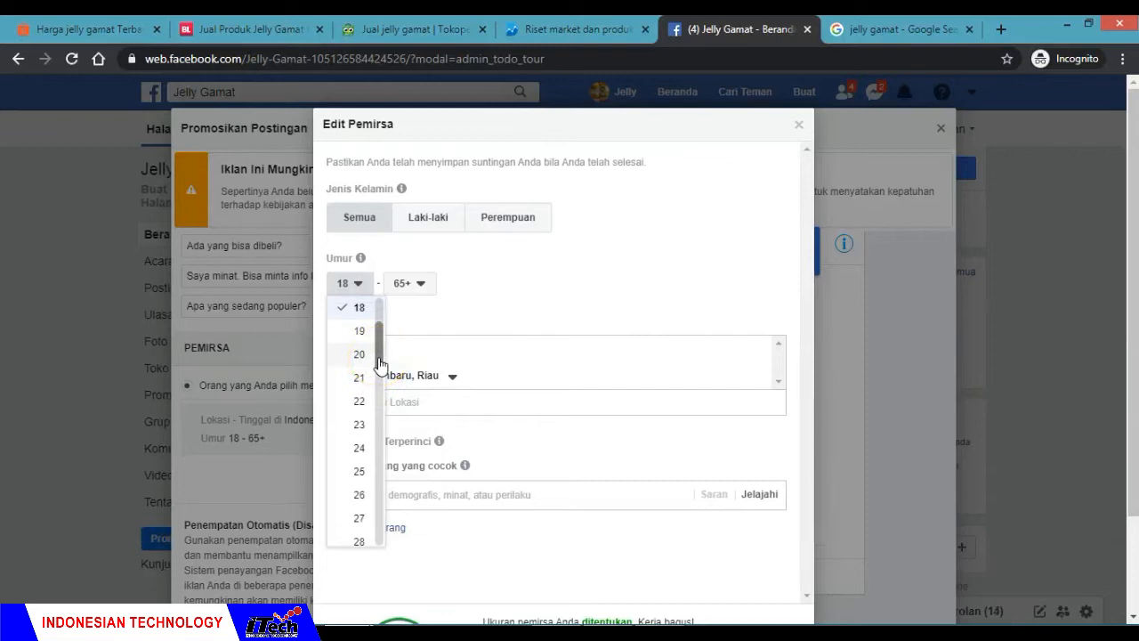
click(359, 475)
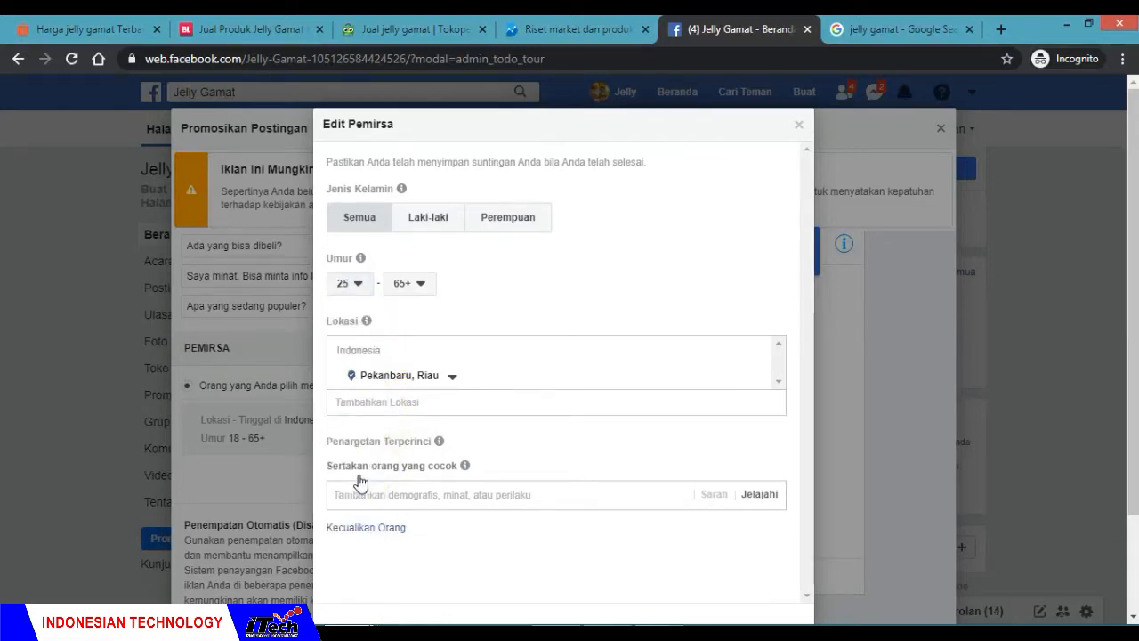
Step: Set the audience's maximum age under Umur to 45
click(422, 285)
scroll(429, 415, up, 3)
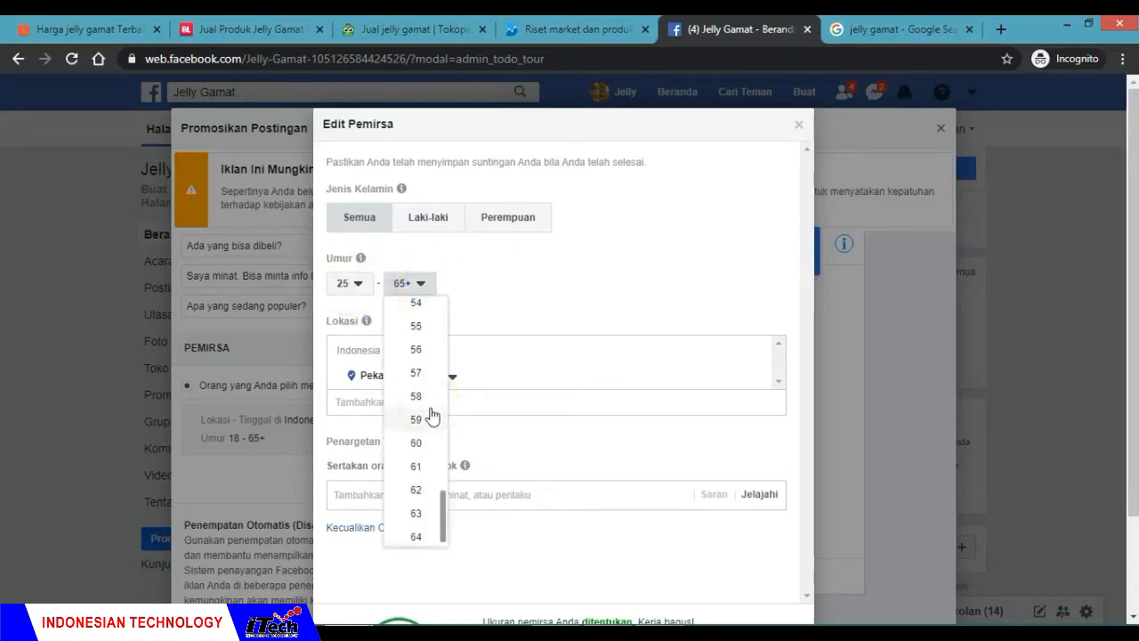
scroll(432, 415, up, 2)
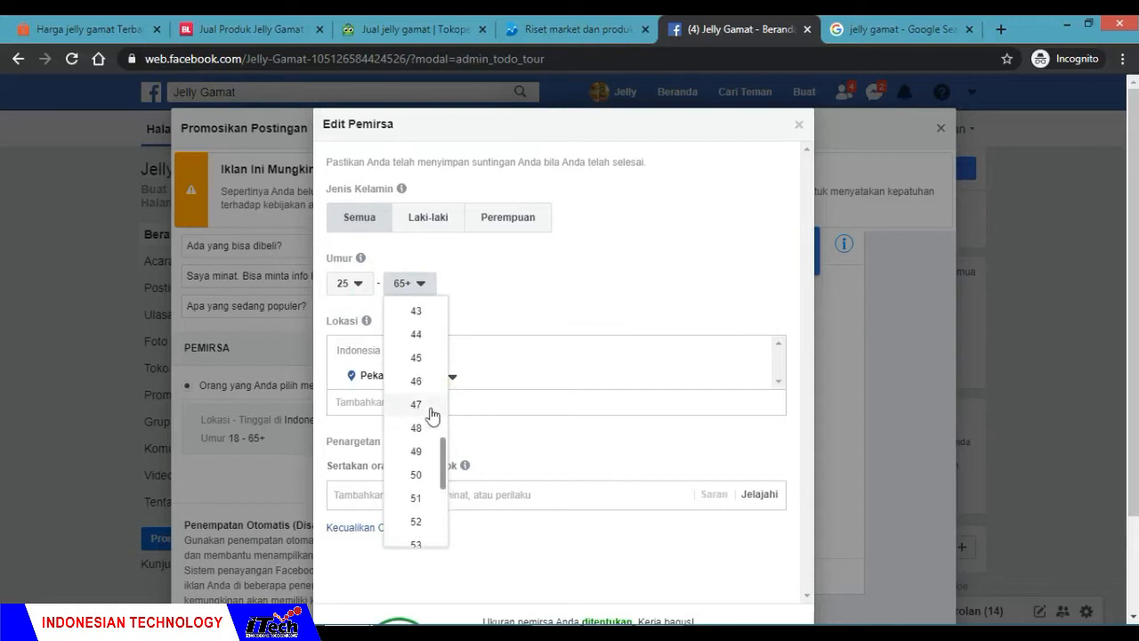
click(419, 370)
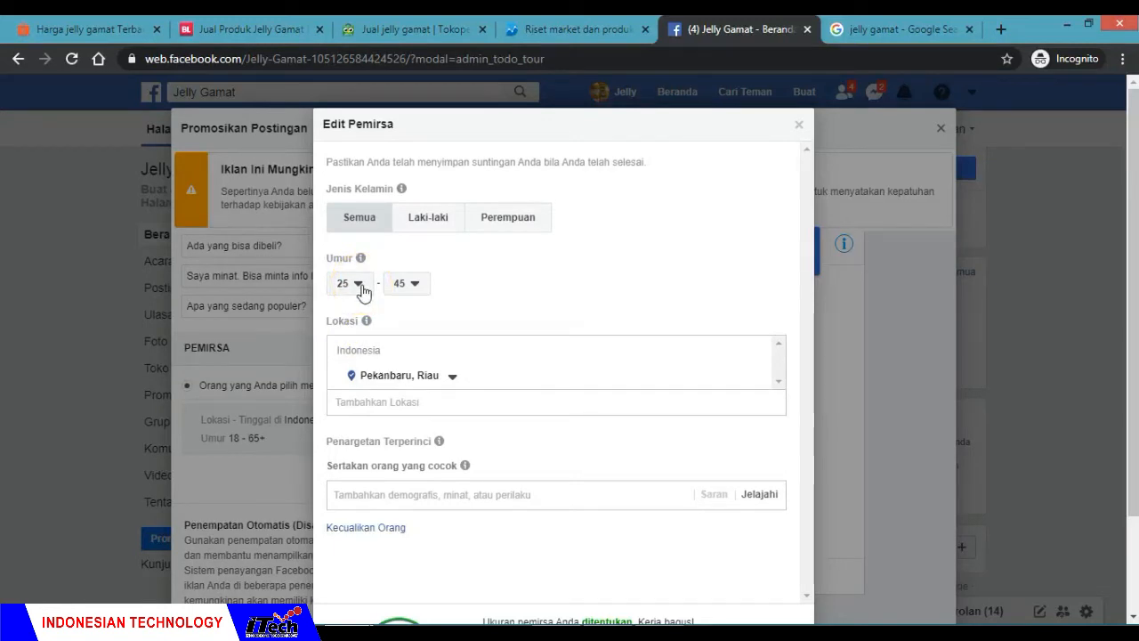
click(541, 293)
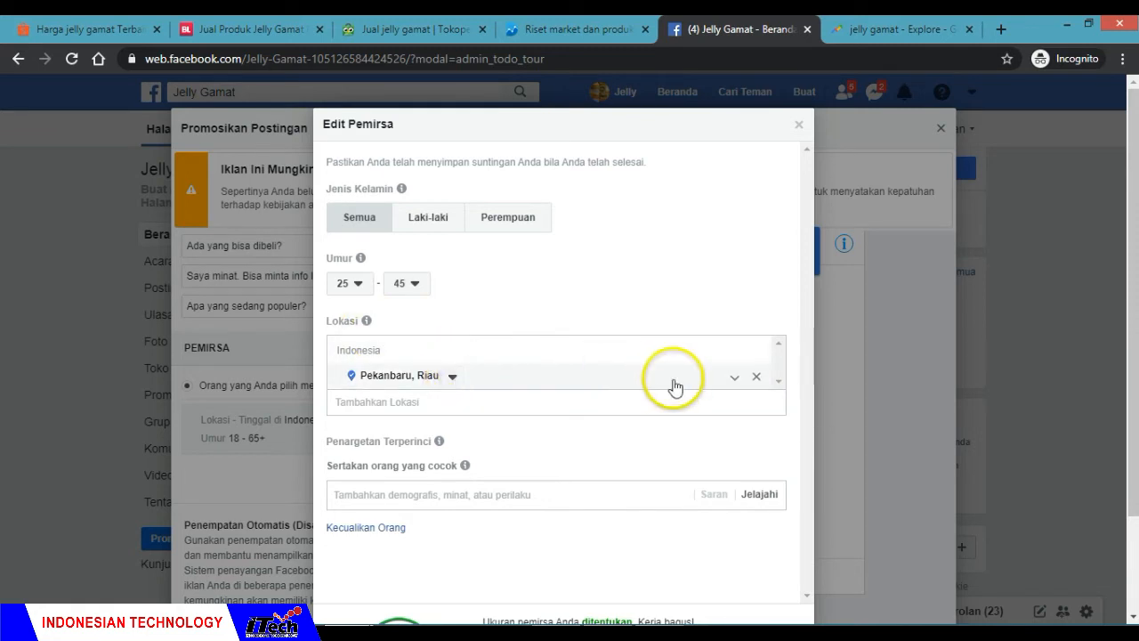
Step: Remove Pekanbaru, Riau from the audience's targeted locations under Lokasi
click(756, 381)
click(607, 367)
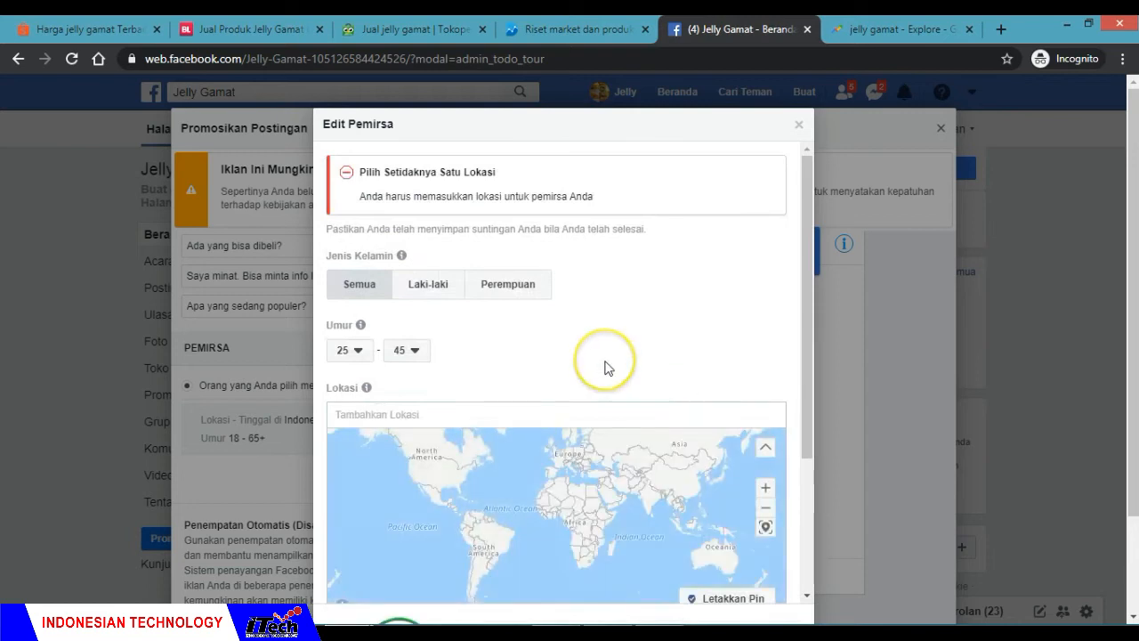
scroll(607, 366, down, 1)
Step: Check the city ranking for jelly gamat in Google Trends and add Kota Tasikmalaya, West Java to the Facebook audience's locations
click(397, 347)
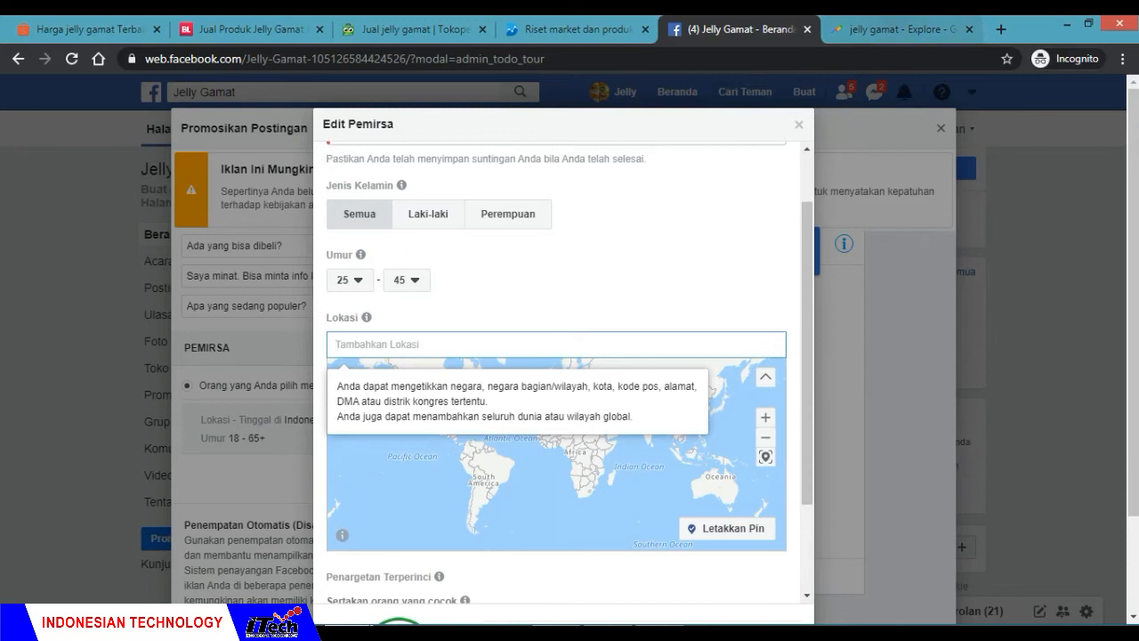
click(890, 28)
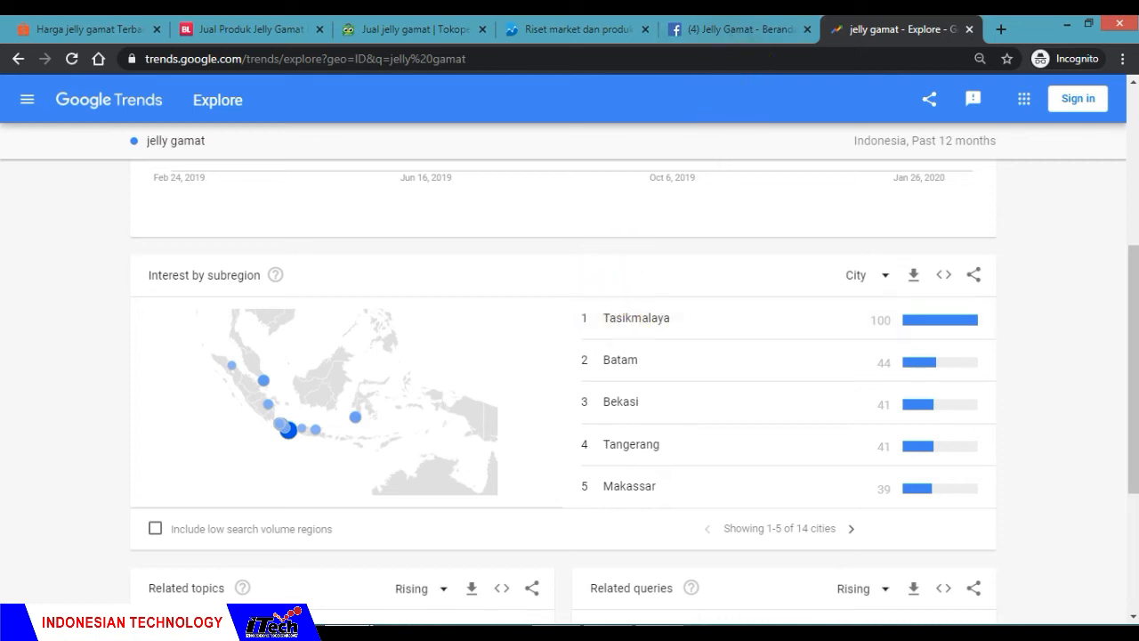
click(707, 30)
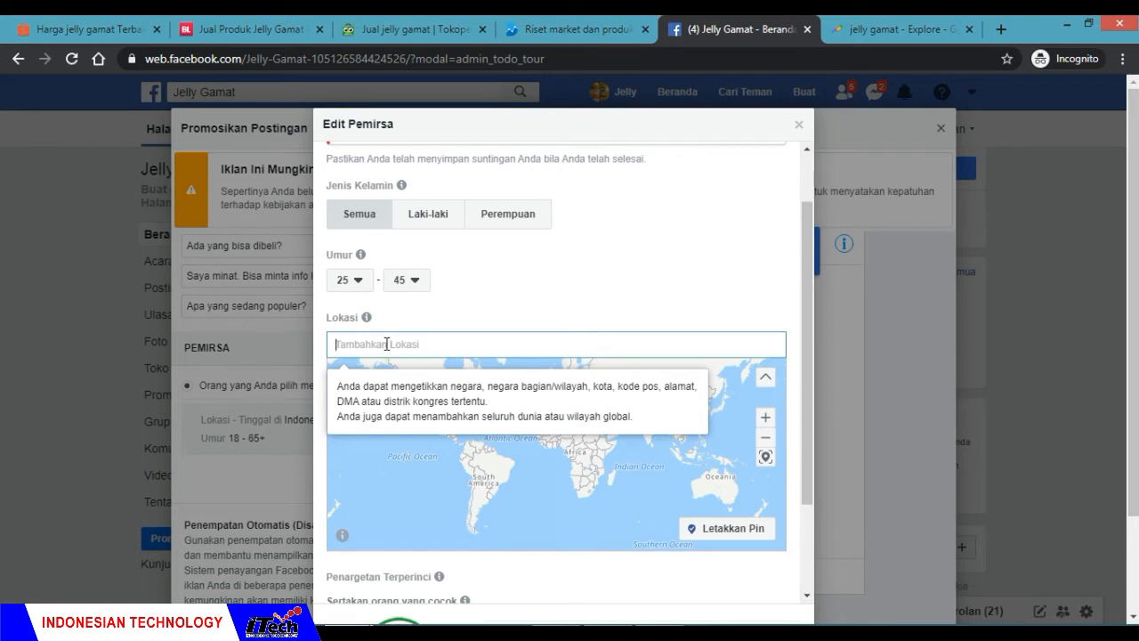
text(ta)
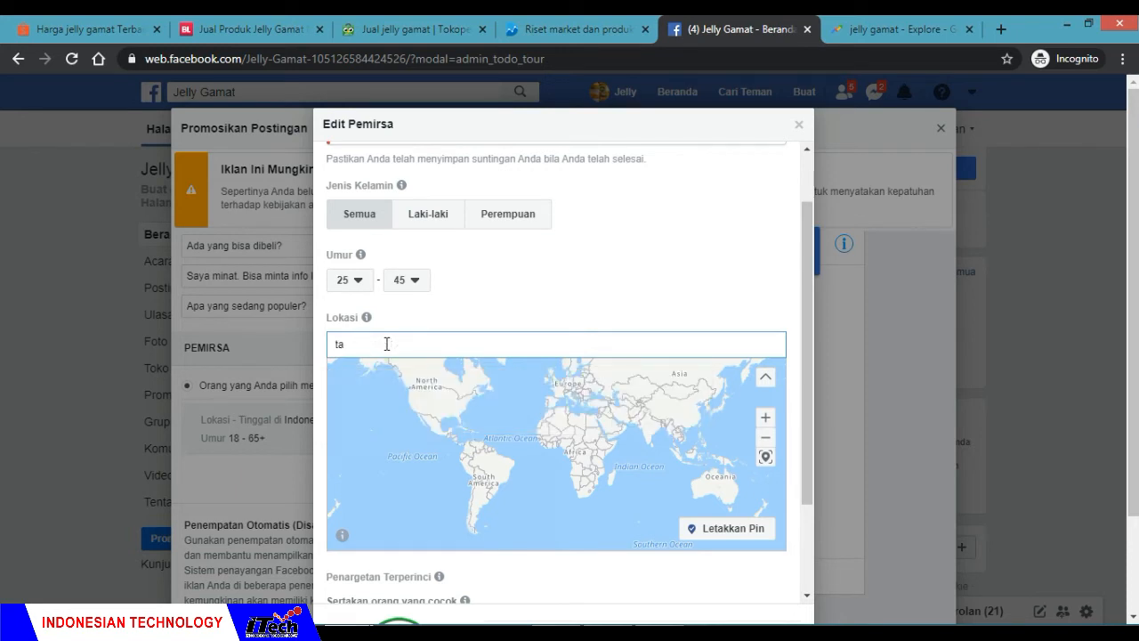
text(sik)
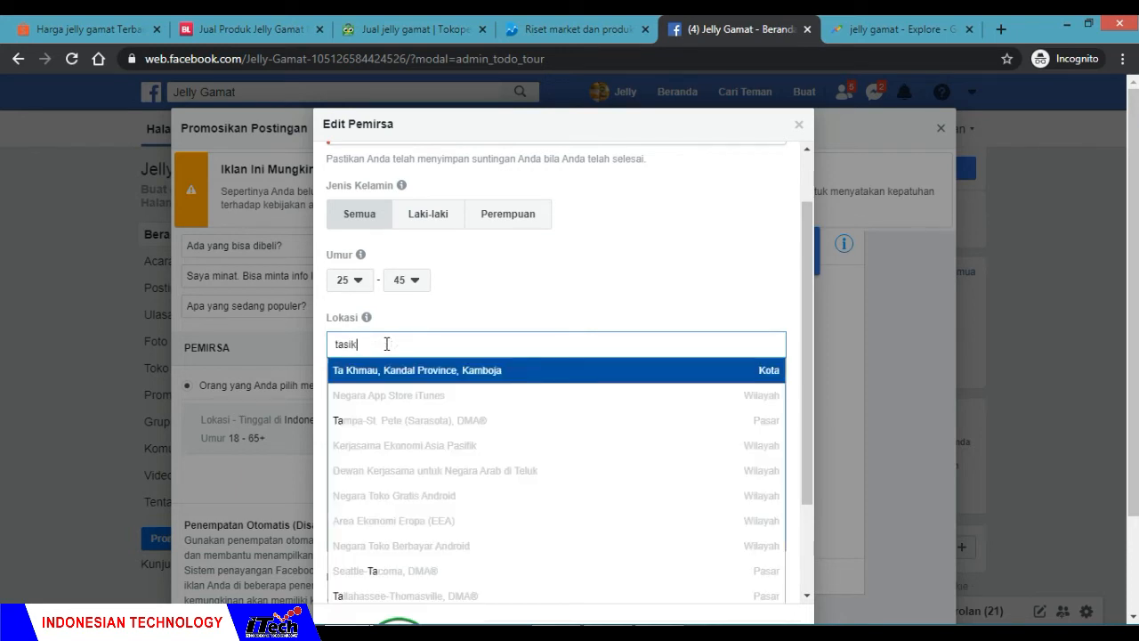
text(mal)
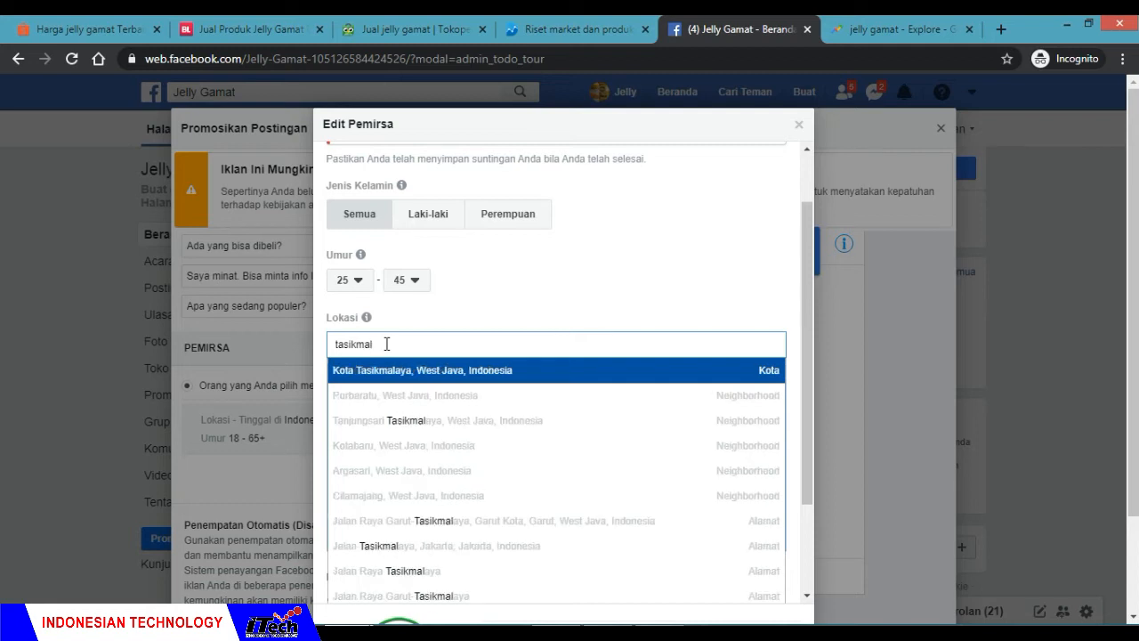
text(aya)
click(437, 381)
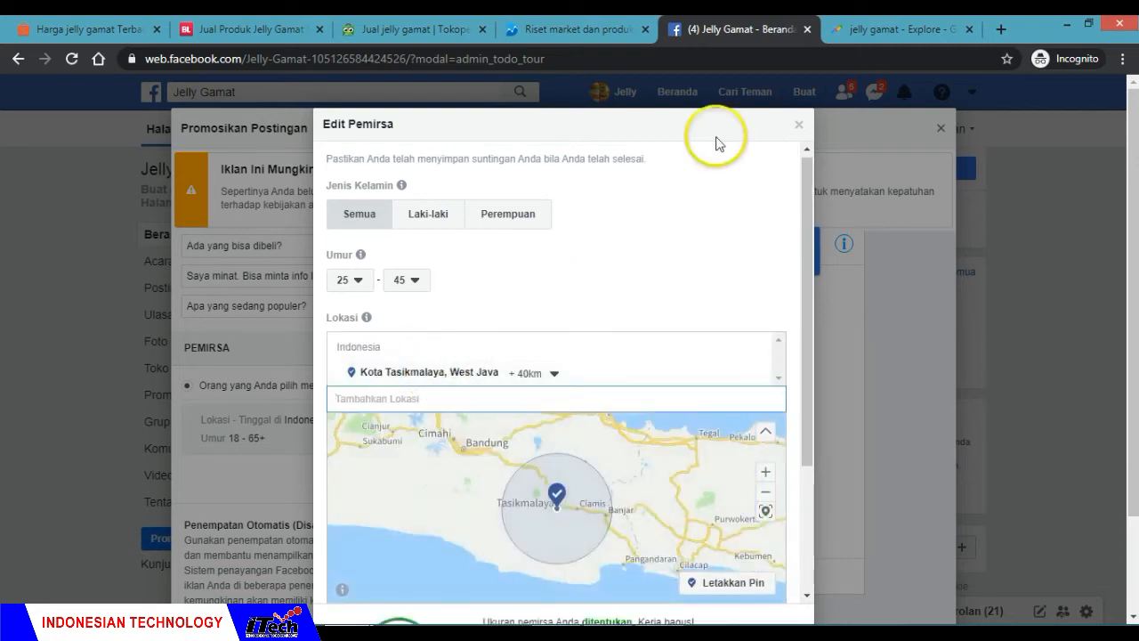
Step: Consult the Google Trends city ranking for the second city and add Batam, Riau Islands Province as a Facebook audience location
click(826, 35)
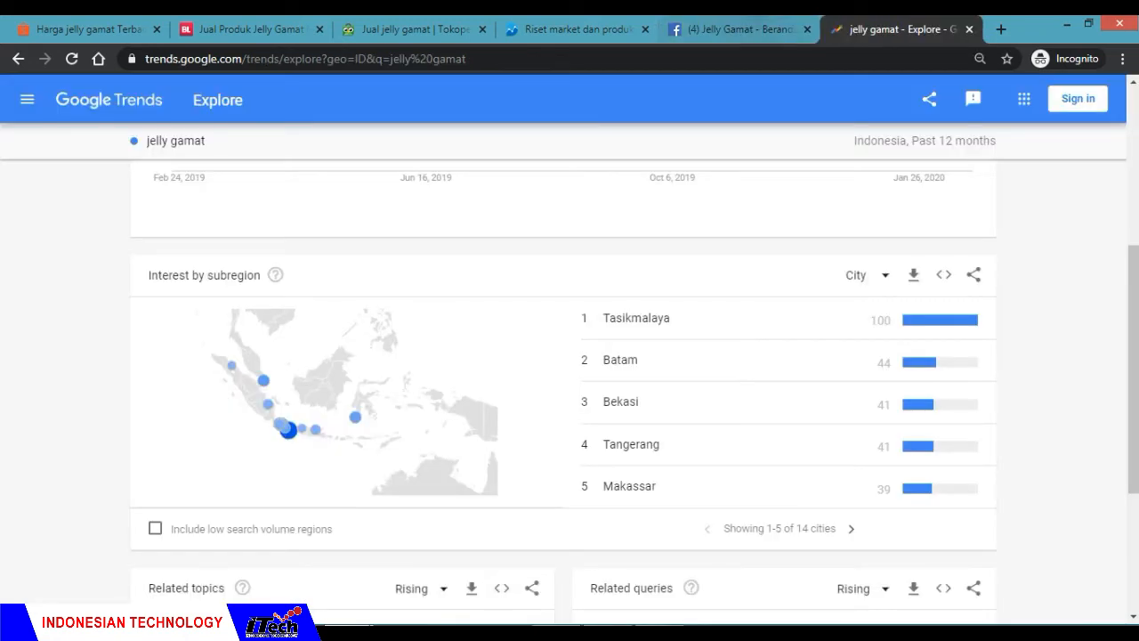
click(728, 31)
text(ba)
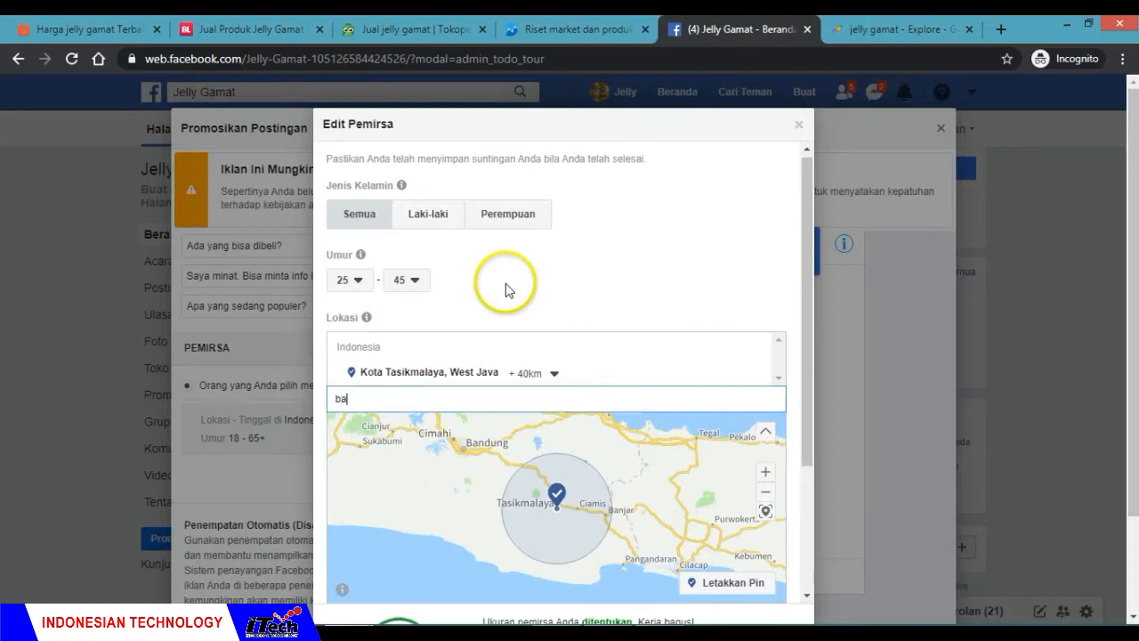
text(tam)
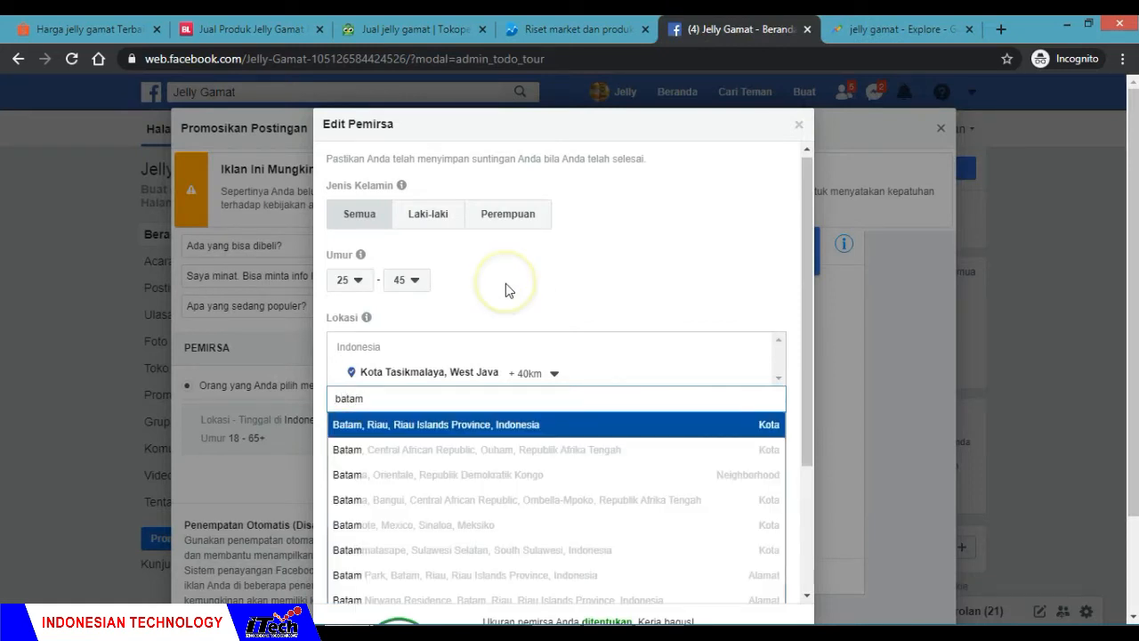
click(485, 425)
Step: Look up the third-ranked city in Google Trends and add Kota Bekasi, West Java to the Facebook audience's locations
click(881, 29)
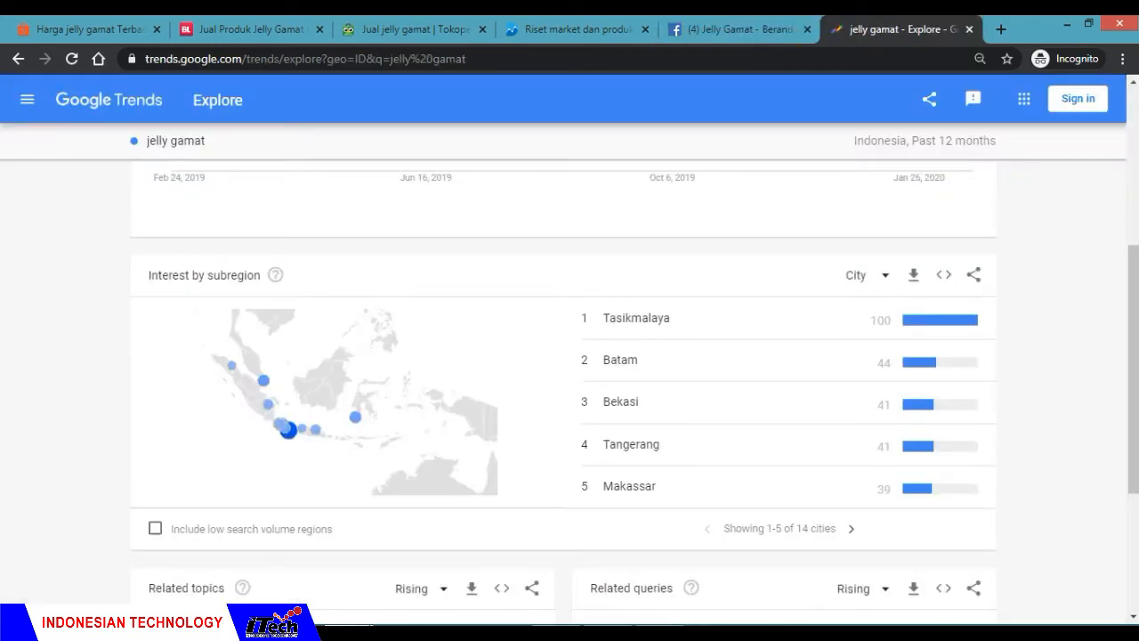
click(739, 29)
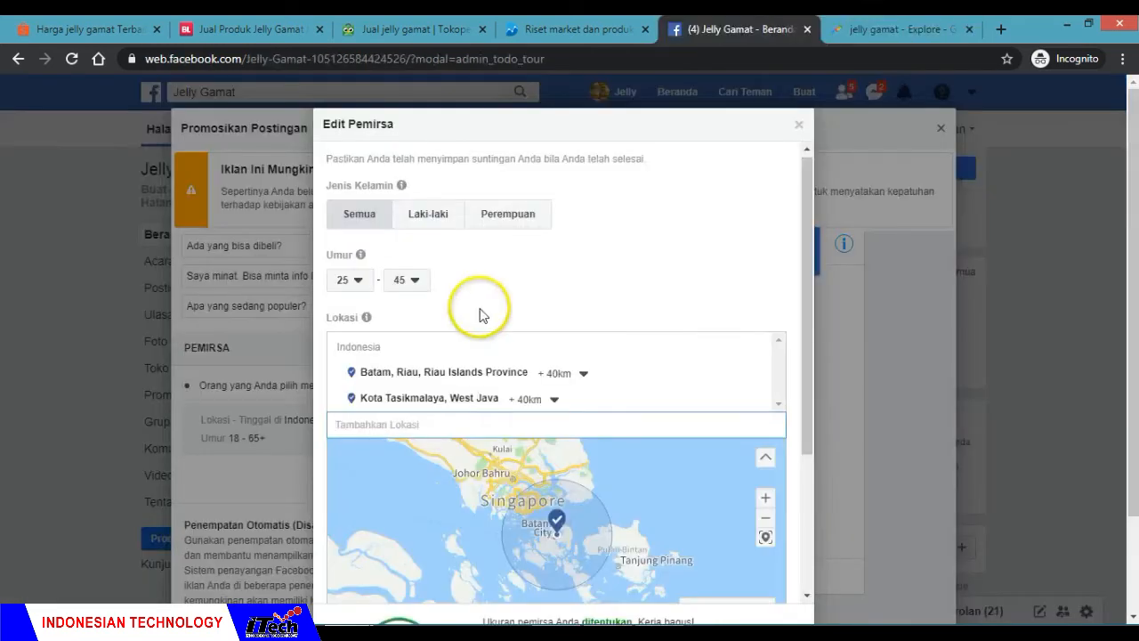
text(bekasi)
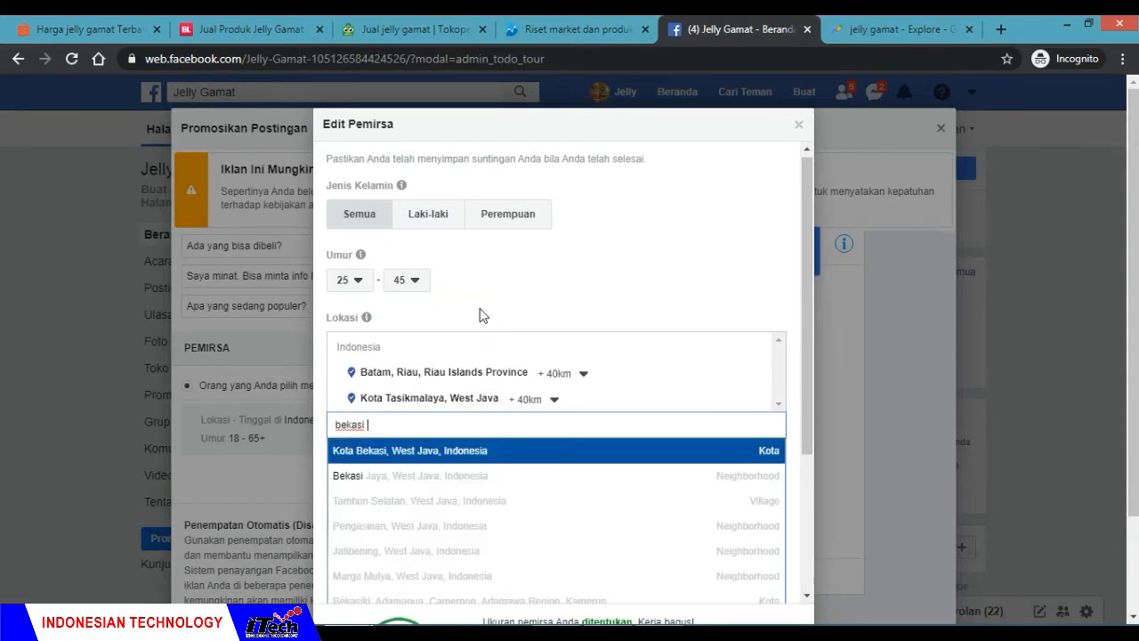
click(439, 450)
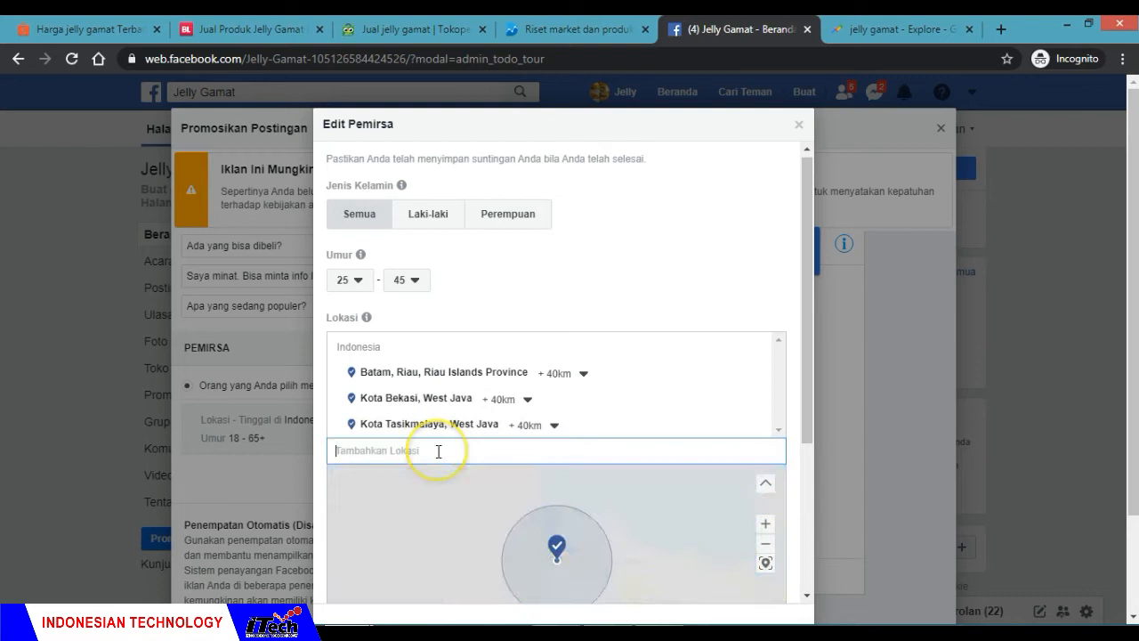
Step: Add Kota Tangerang, Banten to the audience locations, correcting the search spelling from tanggerang to tangerang
click(438, 451)
text(tanggera)
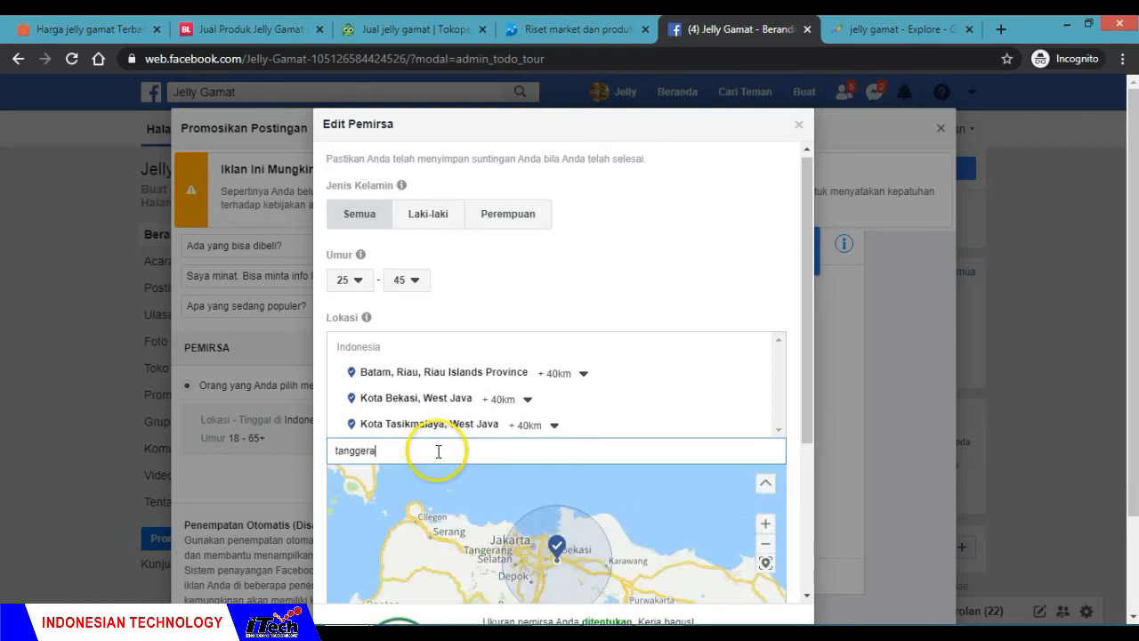
text(ng)
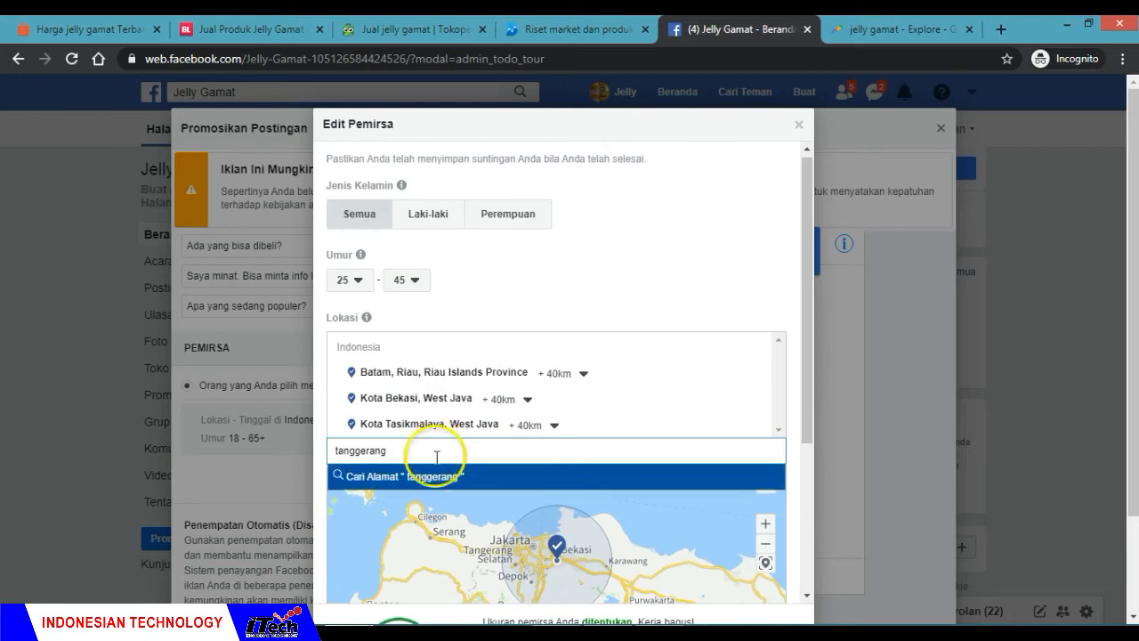
click(432, 486)
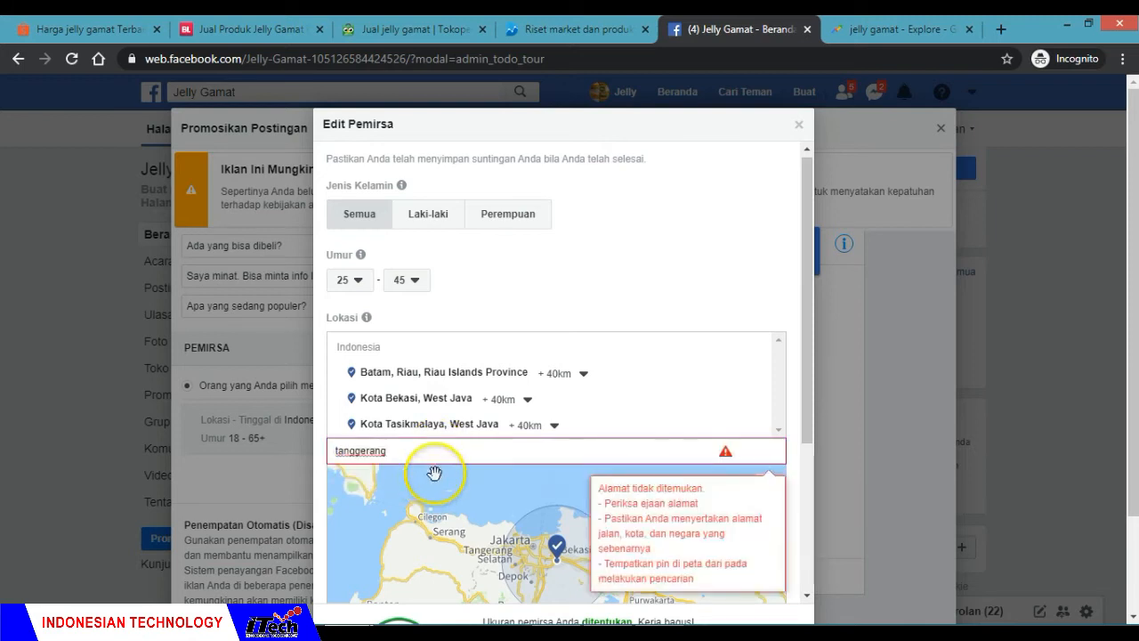
key(BackSpace)
key(BackSpace)
key(BackSpace)
key(BackSpace)
key(BackSpace)
key(BackSpace)
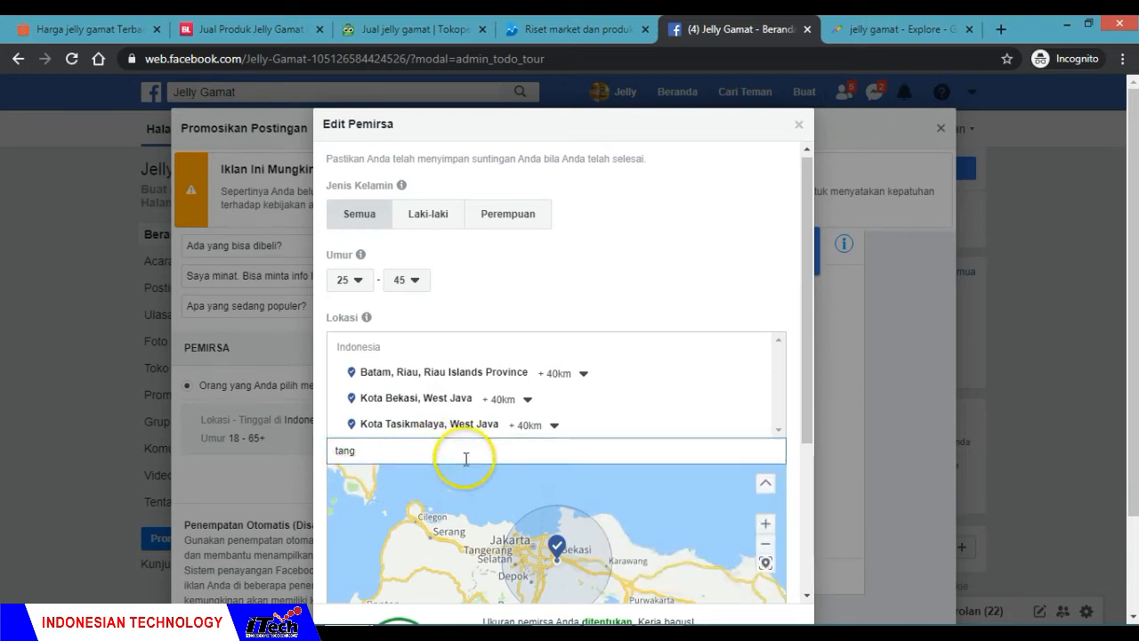
text(era)
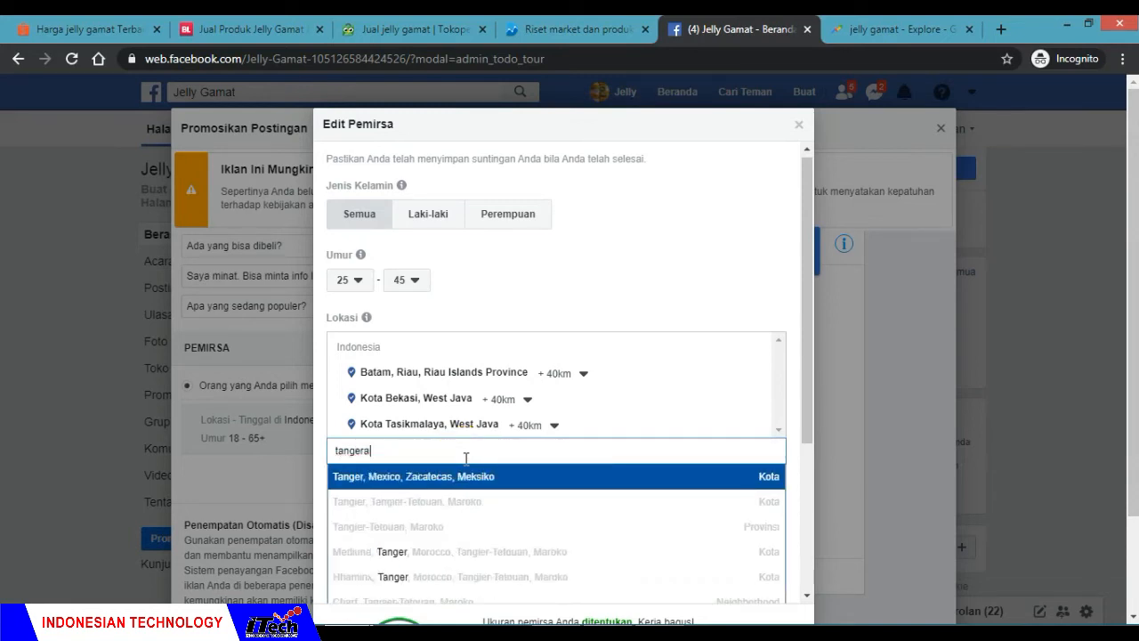
click(456, 472)
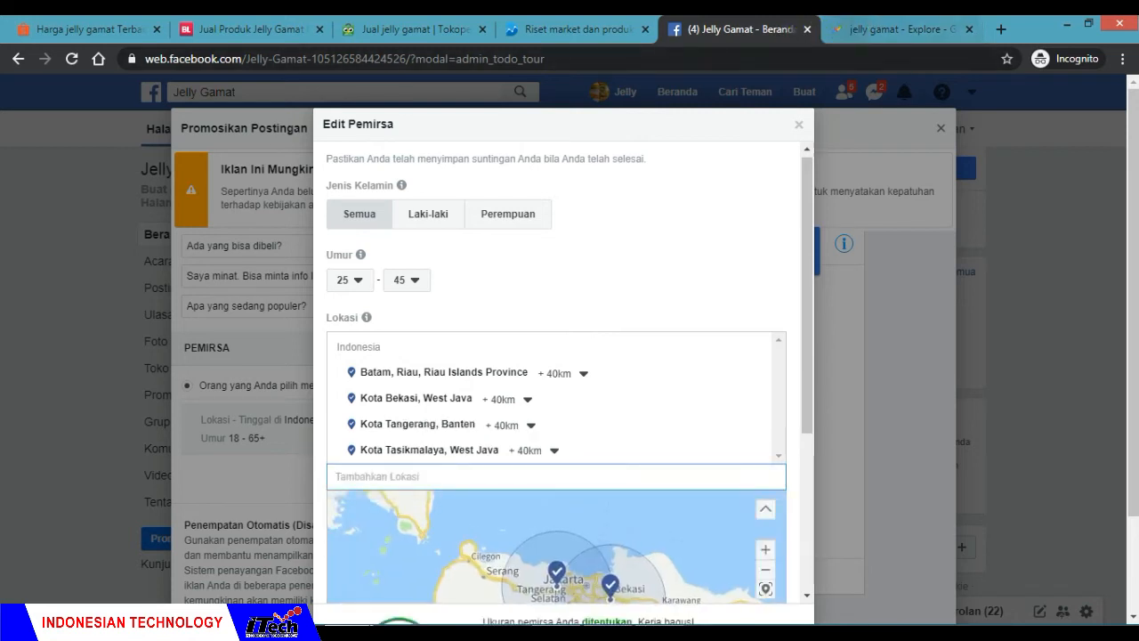
Step: Look up the fifth-ranked city in Google Trends and add the subdistrict Makasar, Jakarta to the Facebook audience's locations
click(846, 29)
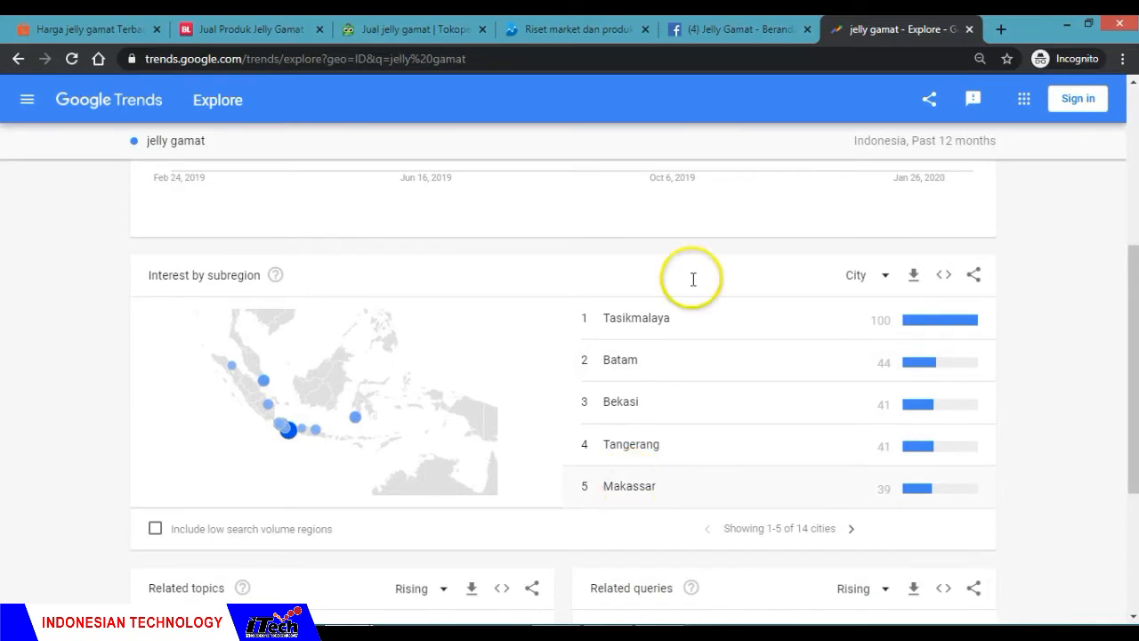
click(739, 29)
text(makasar)
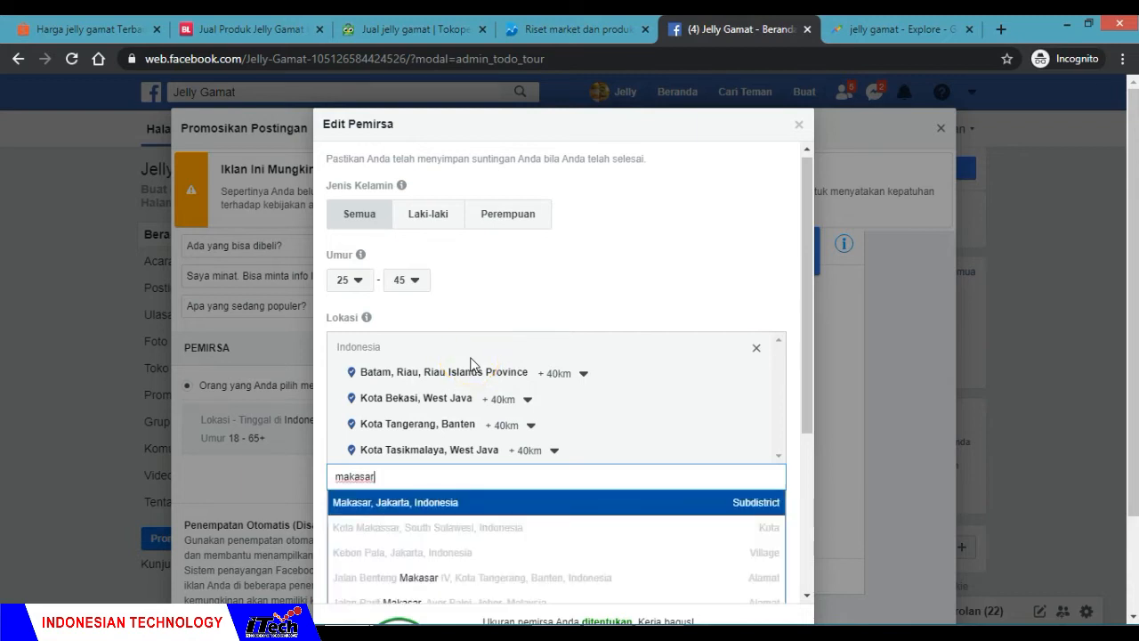
click(414, 502)
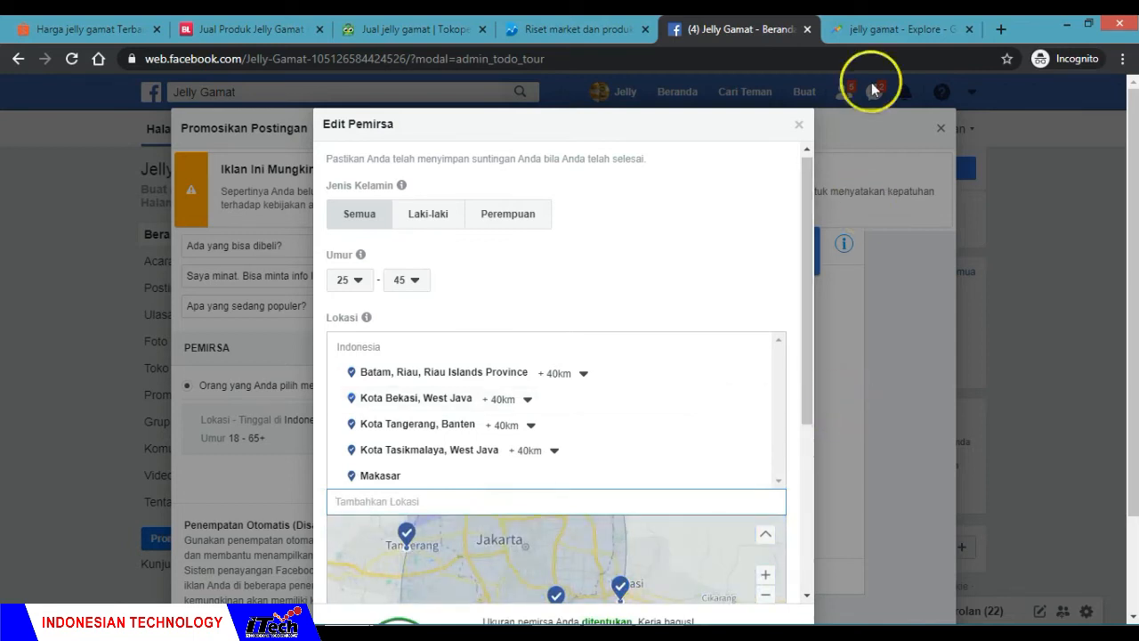
Step: Consult cities ranked 6 to 10 in Google Trends and add Depok, West Java to the Facebook audience's locations
click(868, 28)
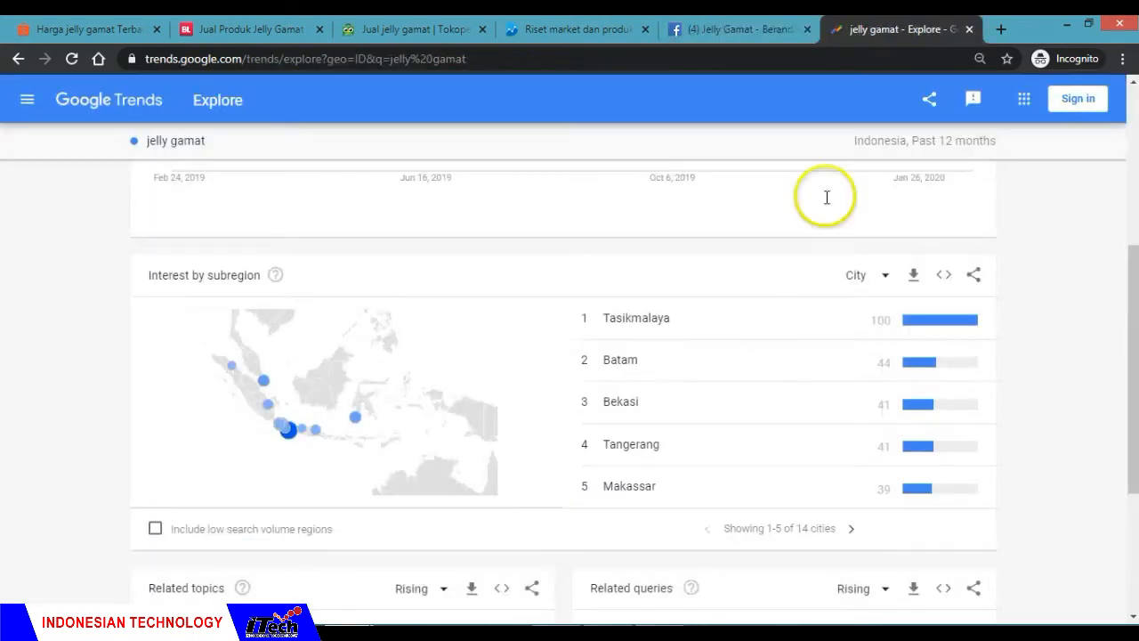
click(852, 529)
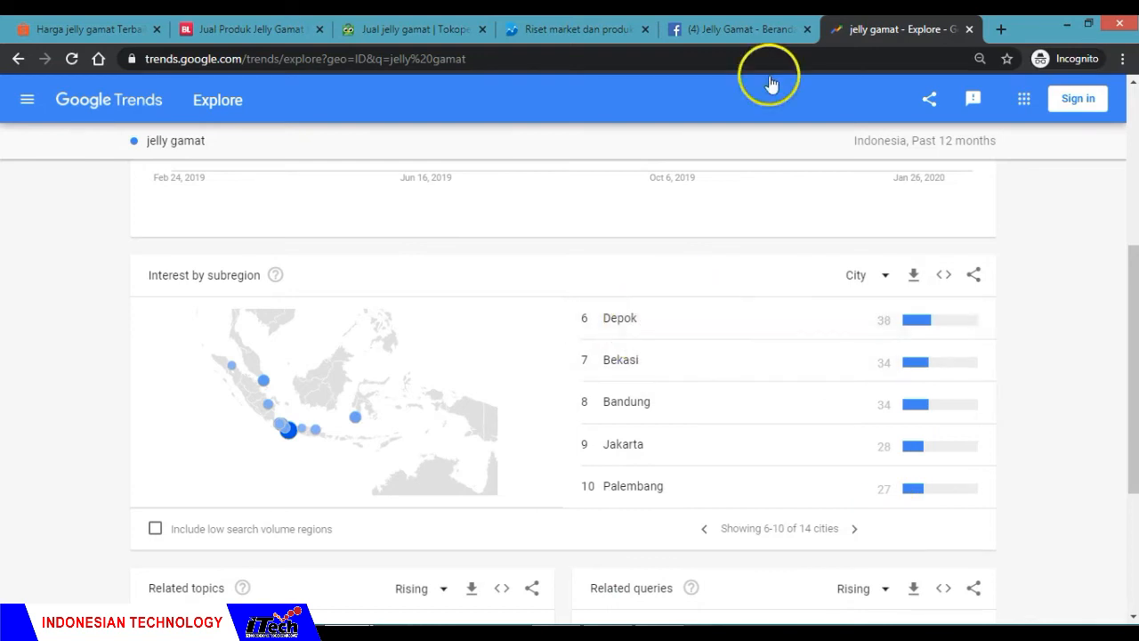
click(761, 24)
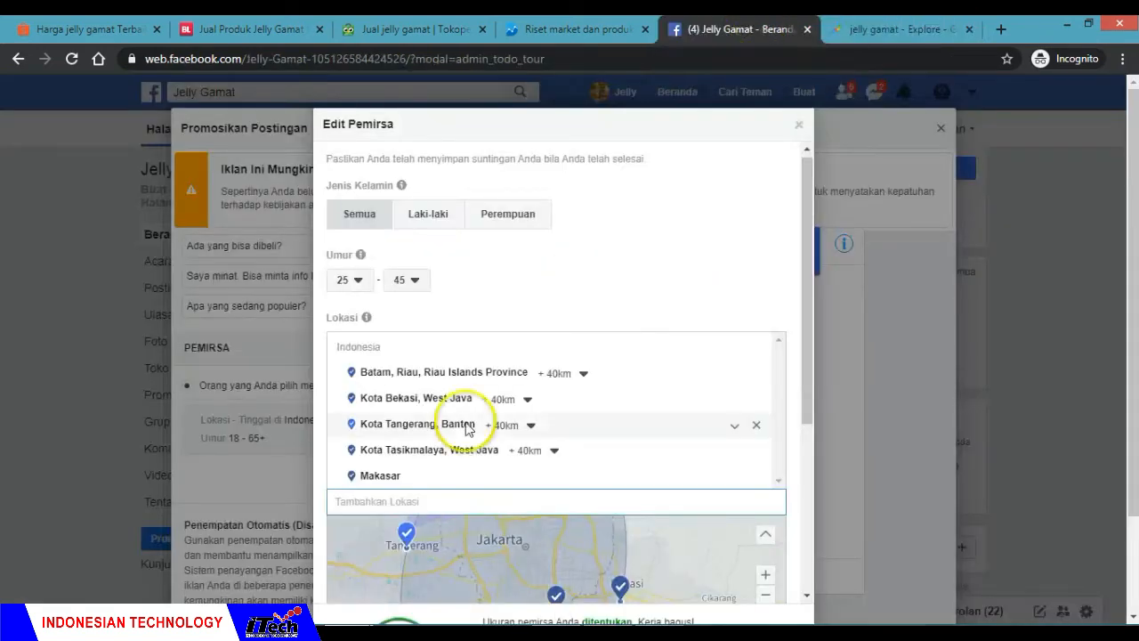
text(depo)
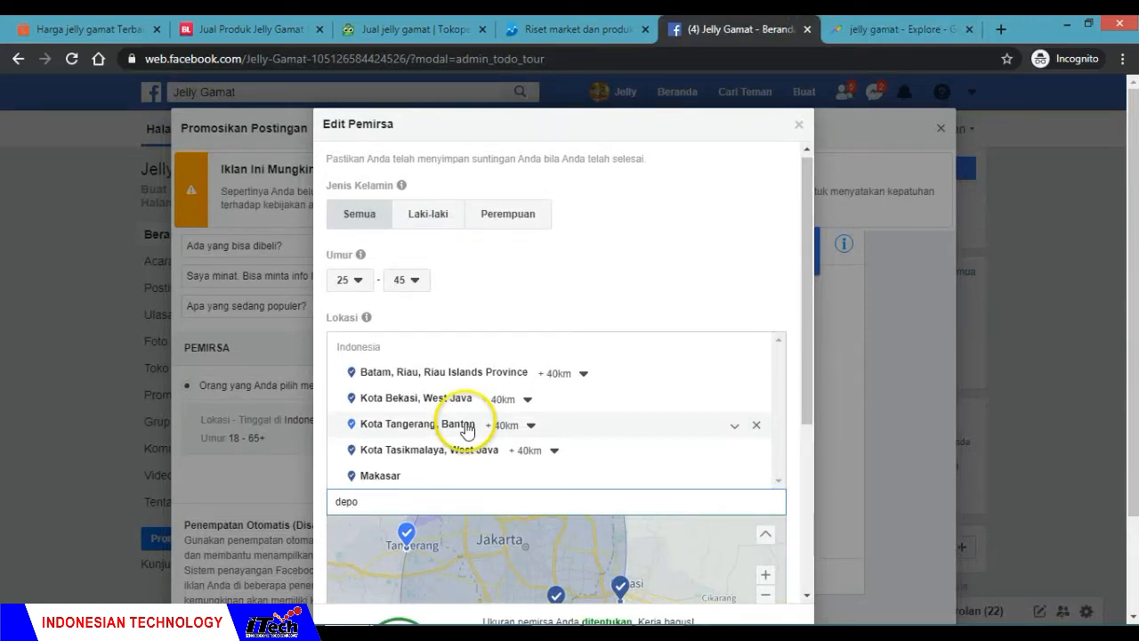
text(k)
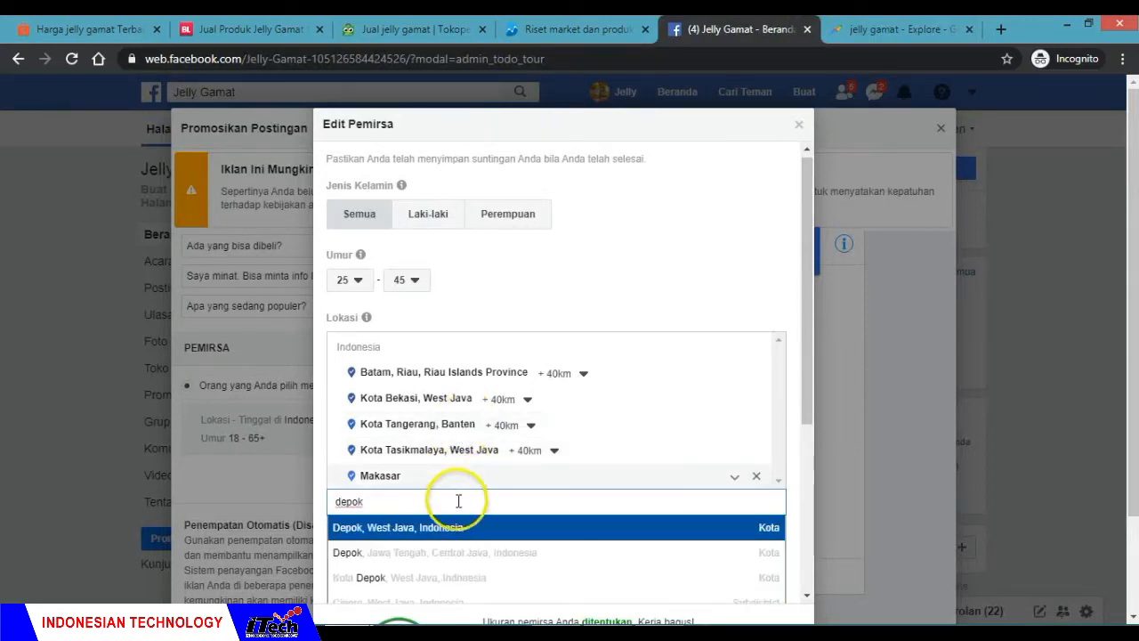
click(447, 534)
Step: Add Bandung, East Java and Jakarta to the Facebook audience's locations, checking the Google Trends city ranking between the two
text(bandung)
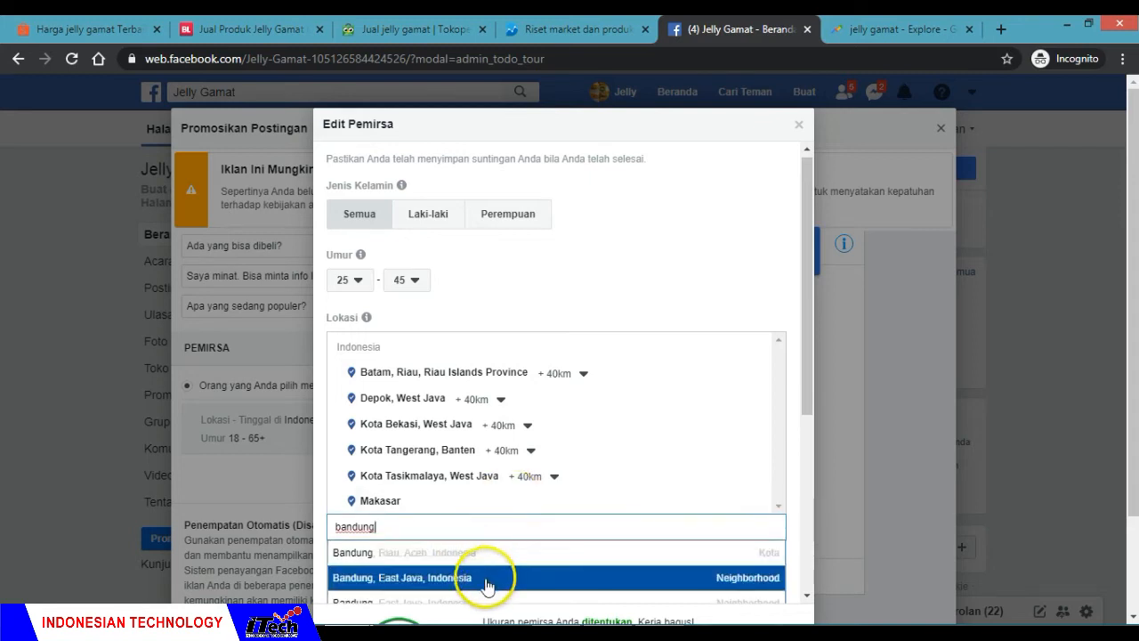
click(488, 580)
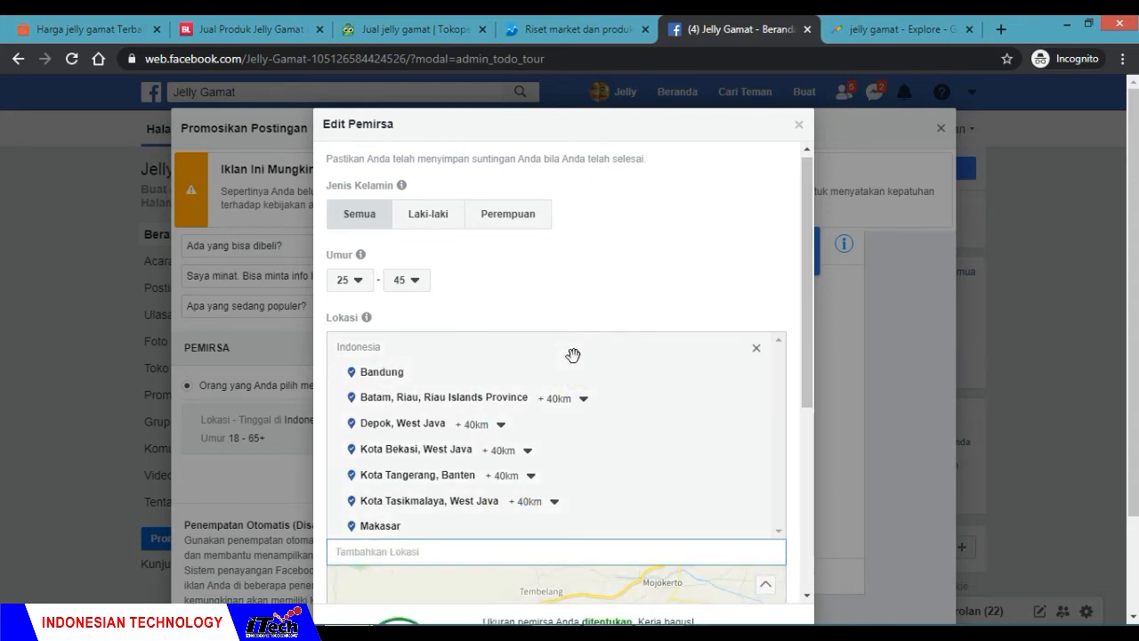
click(854, 29)
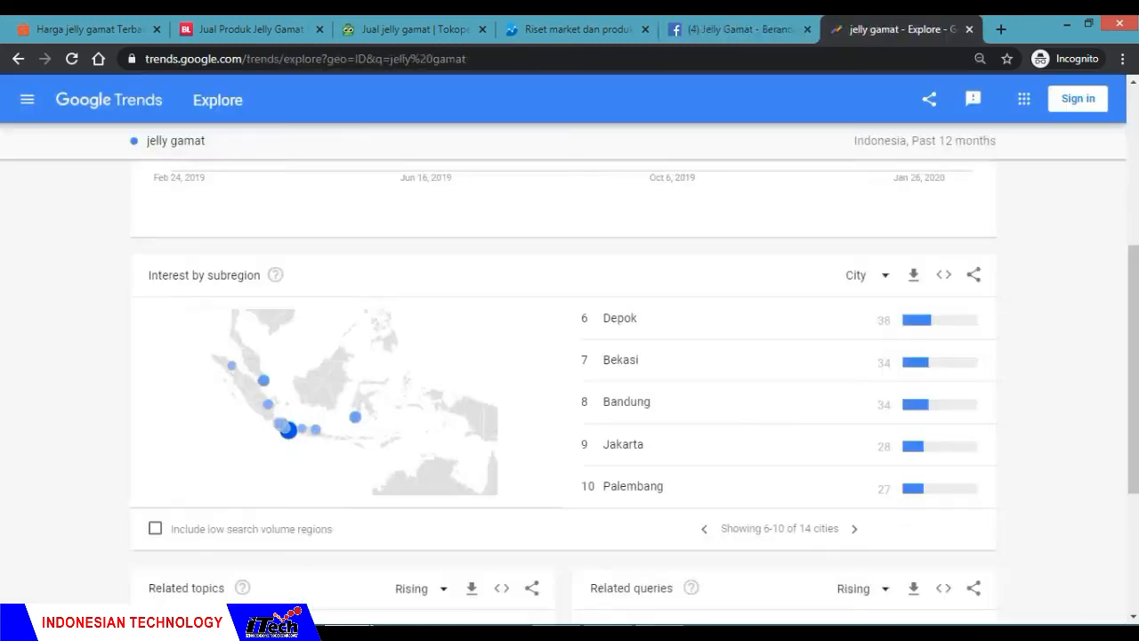
click(739, 28)
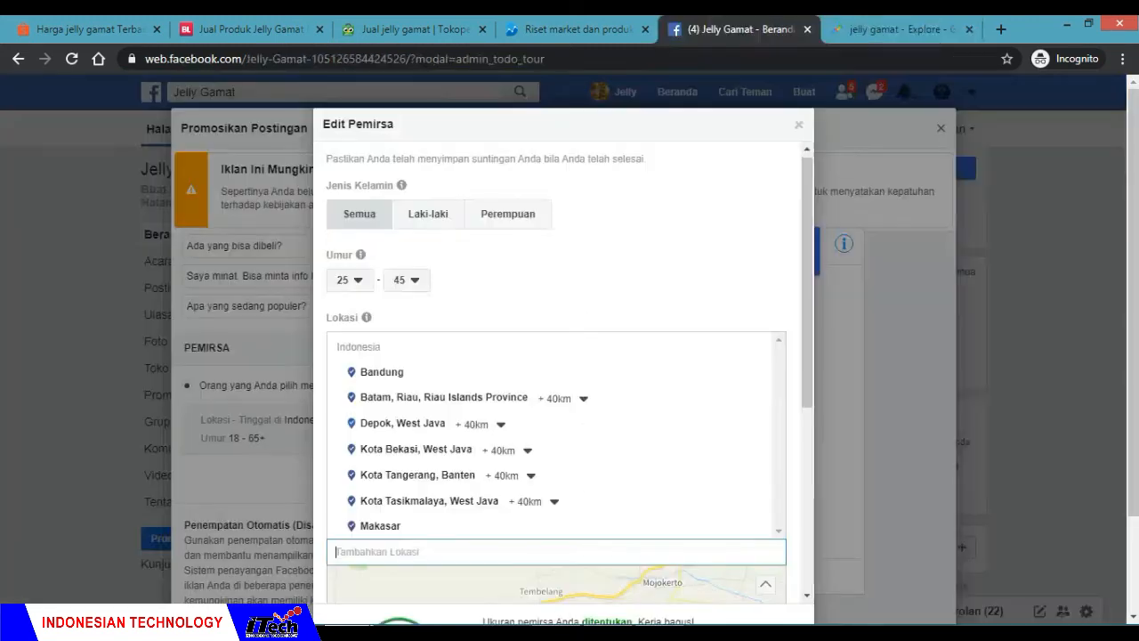
text(jakarta)
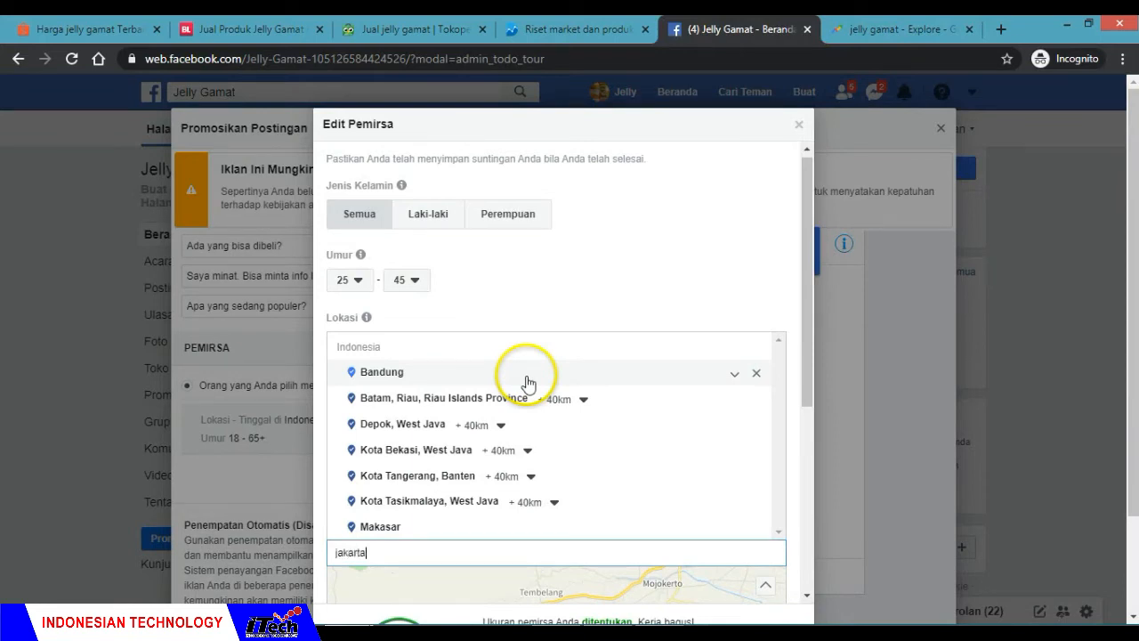
click(399, 578)
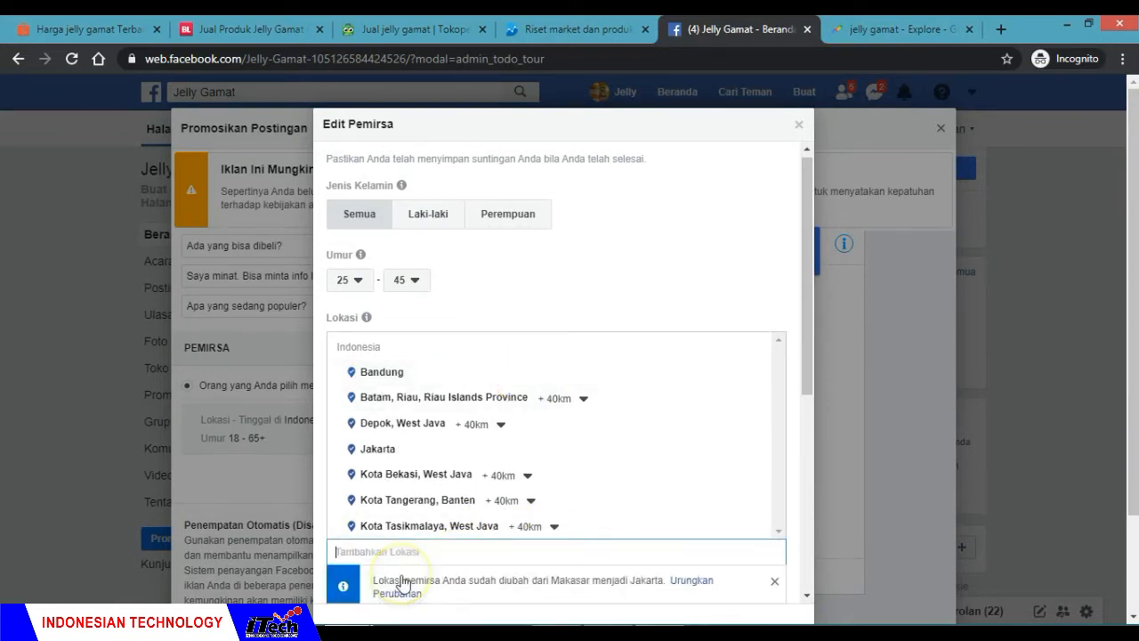
Step: Search the audience locations for palembang and add Kota Palembang, South Sumatra
text(p)
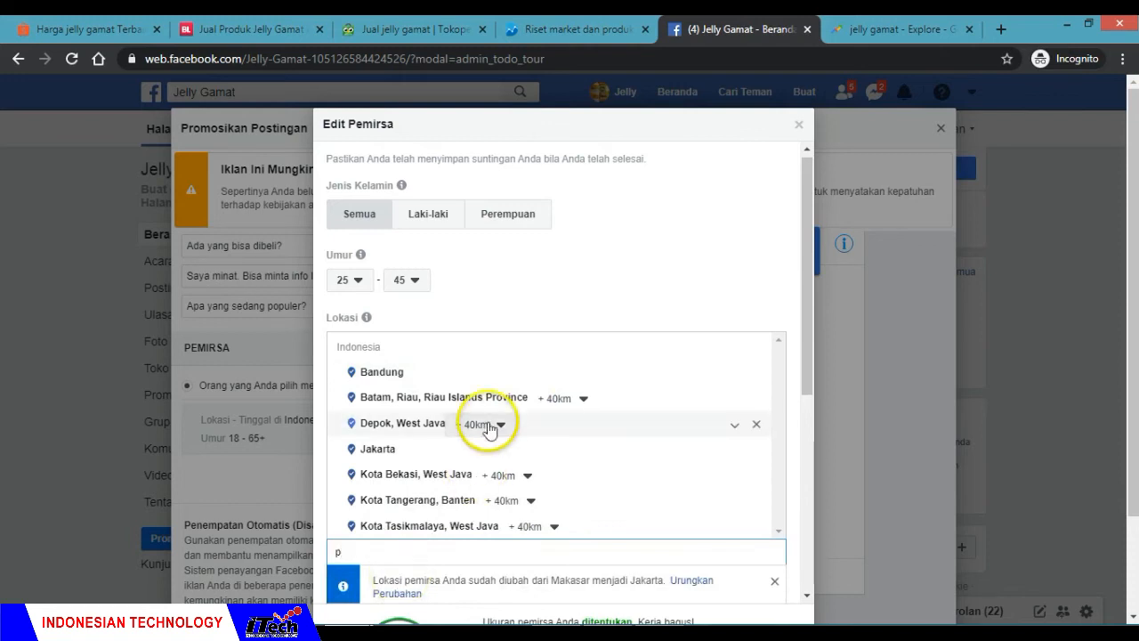
text(ale)
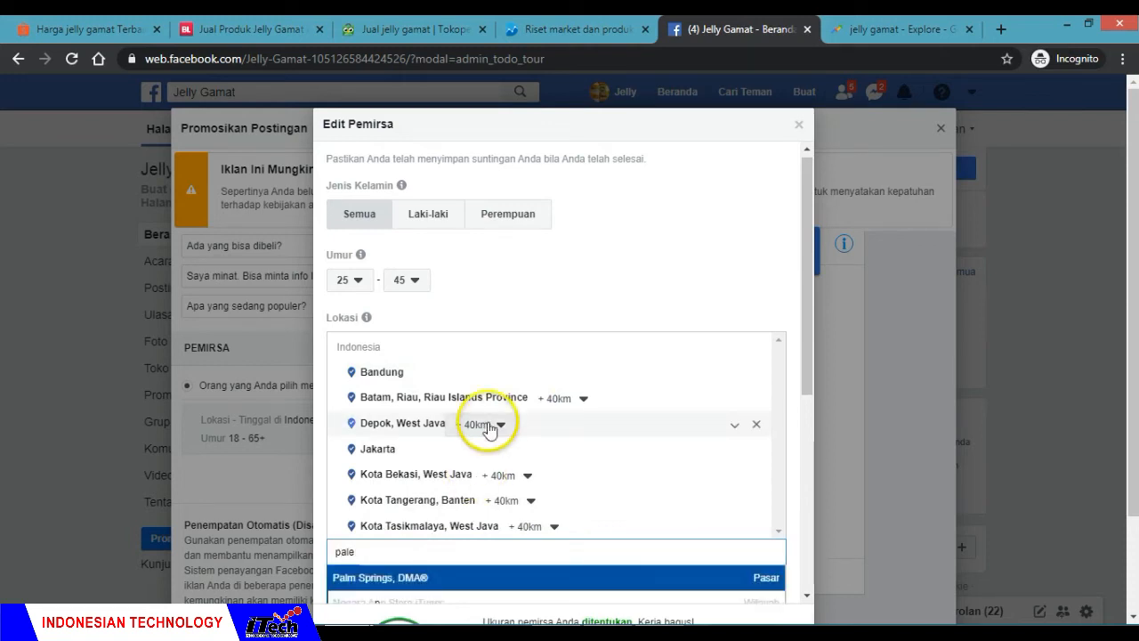
text(m)
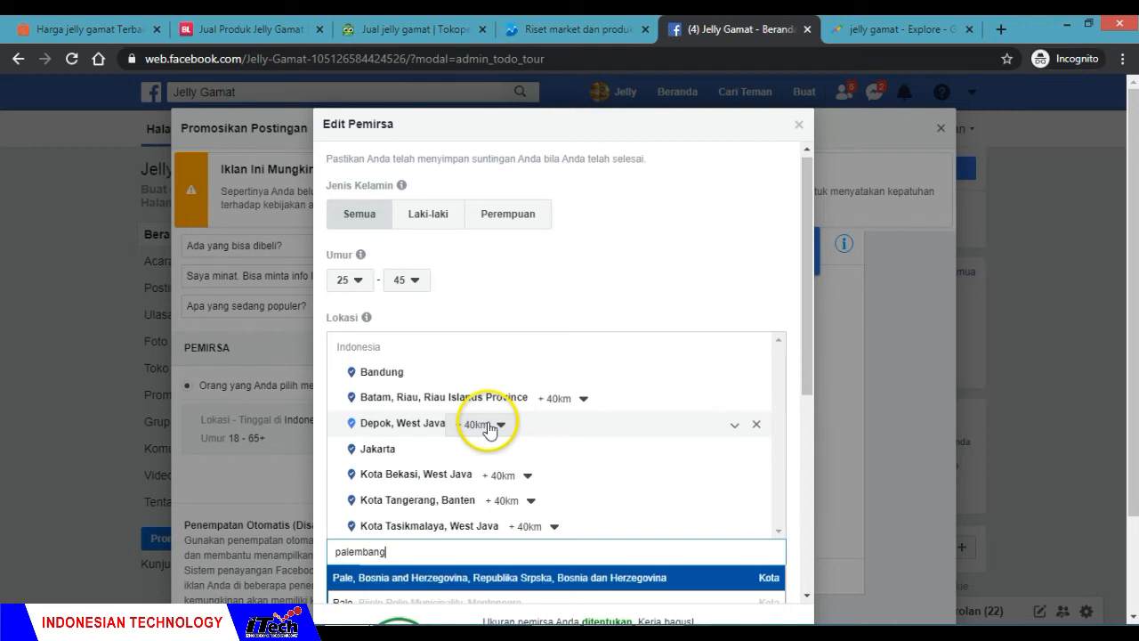
text(bang)
scroll(603, 445, down, 1)
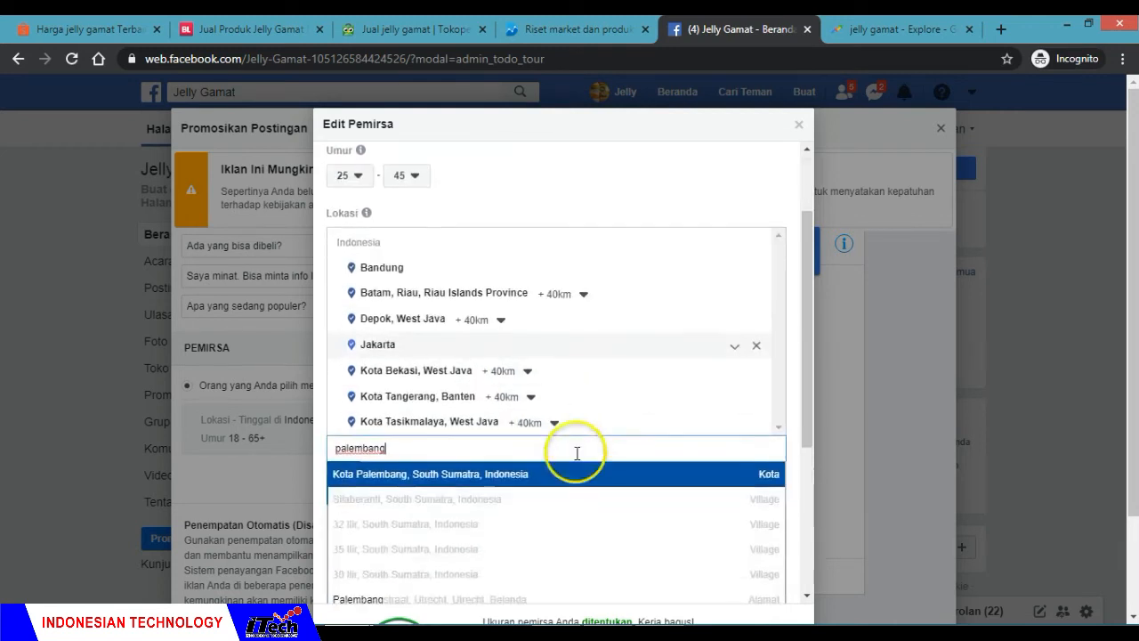
click(508, 474)
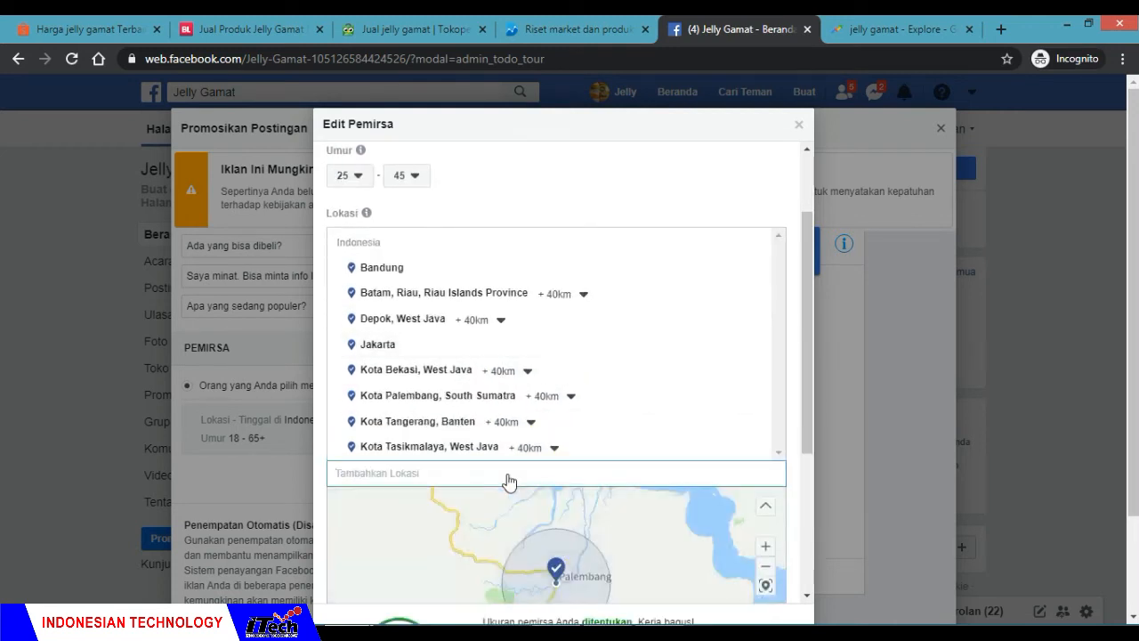
Step: Consult cities ranked 11 to 14 in Google Trends and add Surabaya, West Nusa Tenggara to the Facebook audience's locations
click(890, 29)
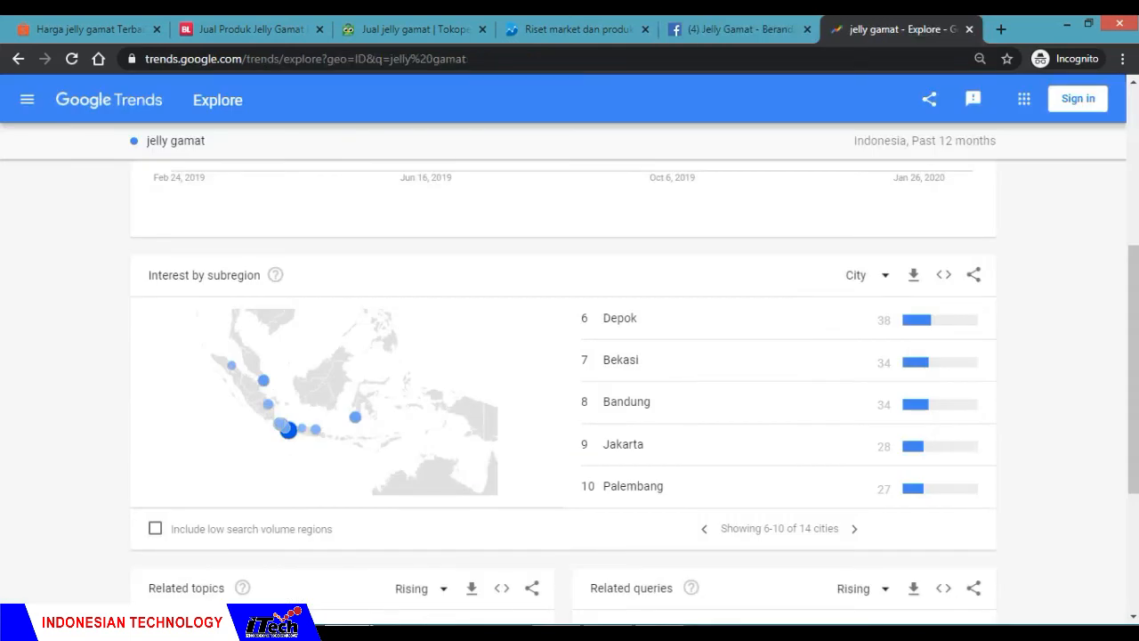
click(855, 530)
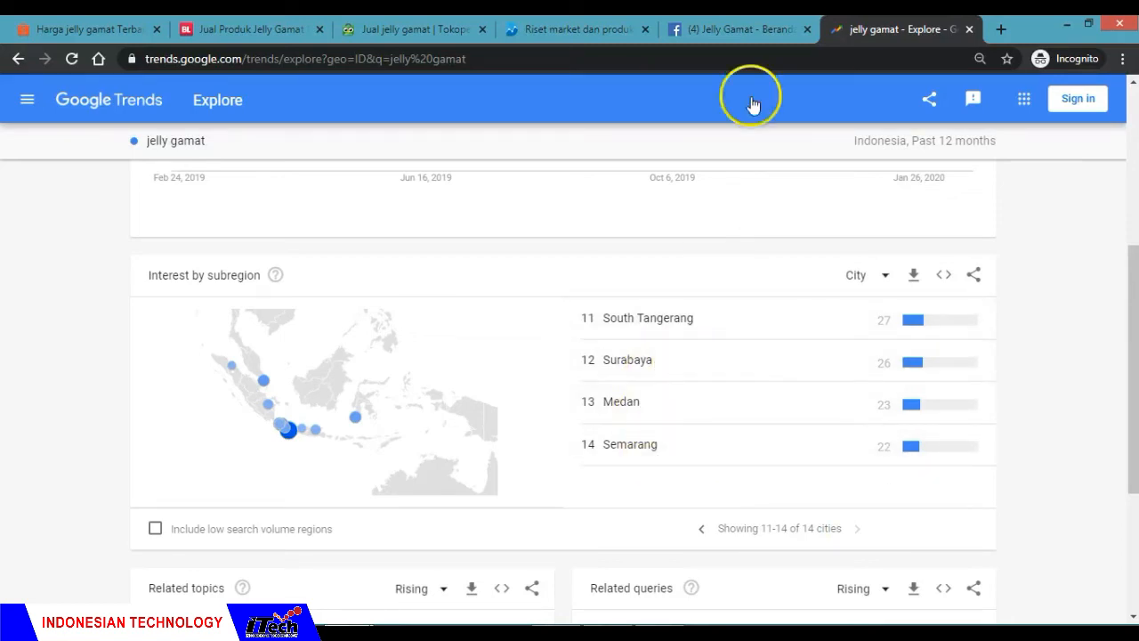
click(744, 29)
text(surabaya)
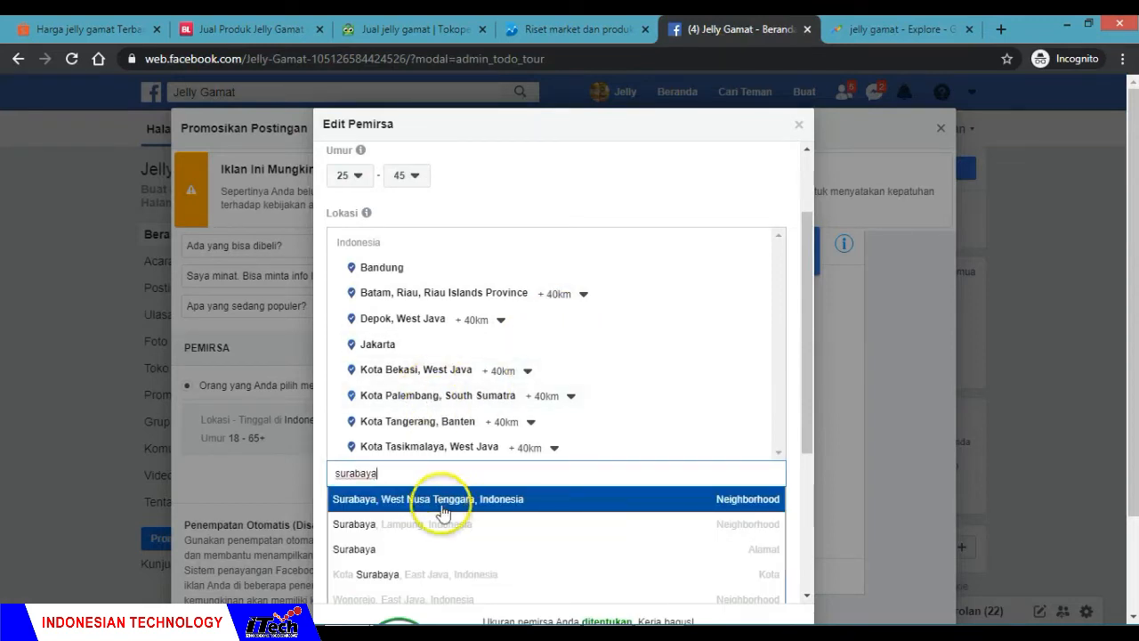
click(438, 501)
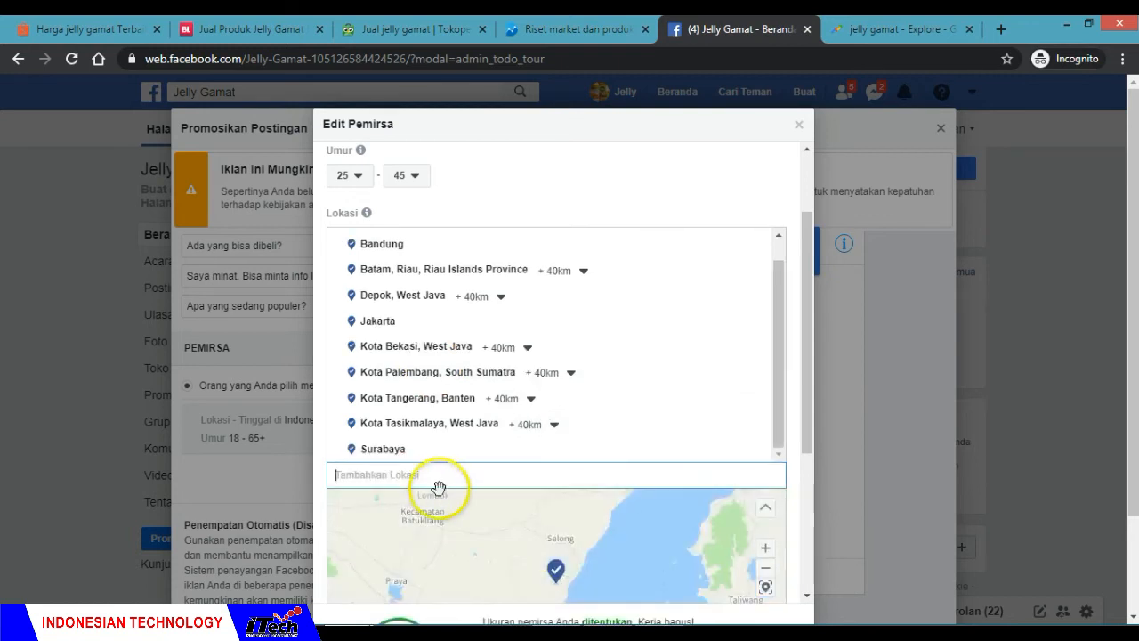
Step: Search for medan and add Kota Medan, North Sumatra to the audience's locations
click(439, 472)
text(medan)
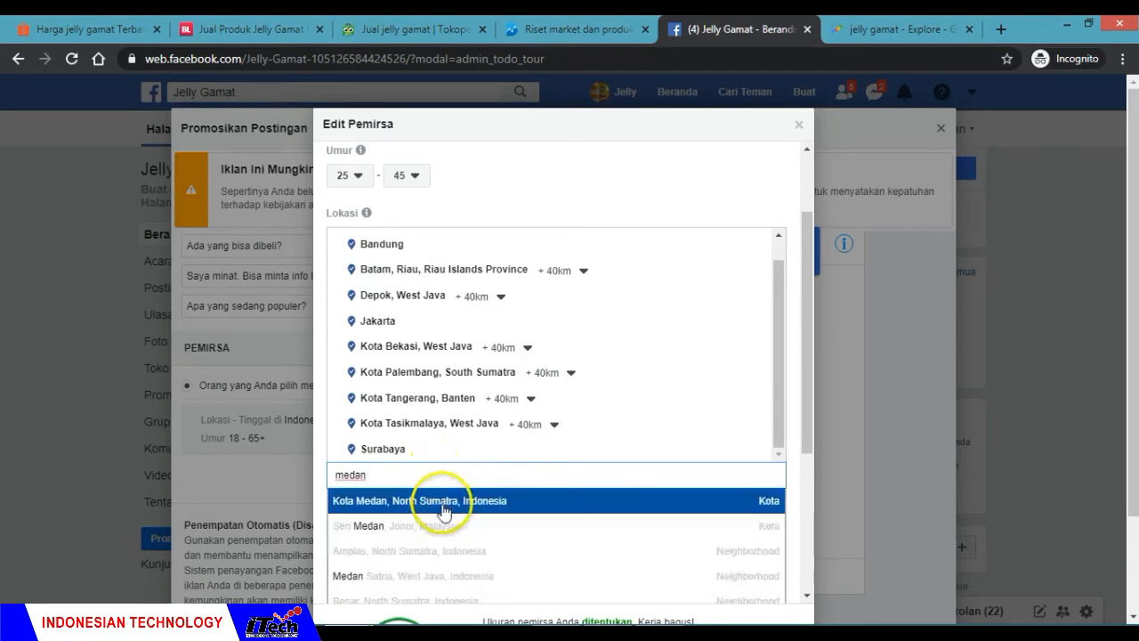
click(443, 504)
Step: Check the last-ranked city in Google Trends and add Semarang, Central Java to the Facebook audience's locations
click(881, 29)
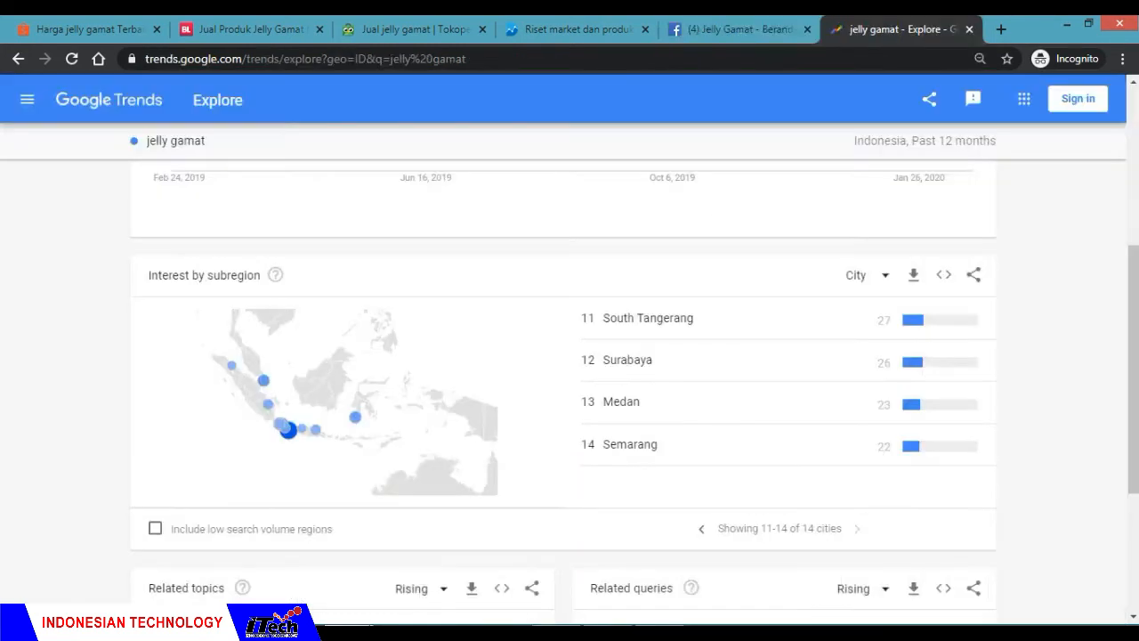
click(739, 29)
text(s)
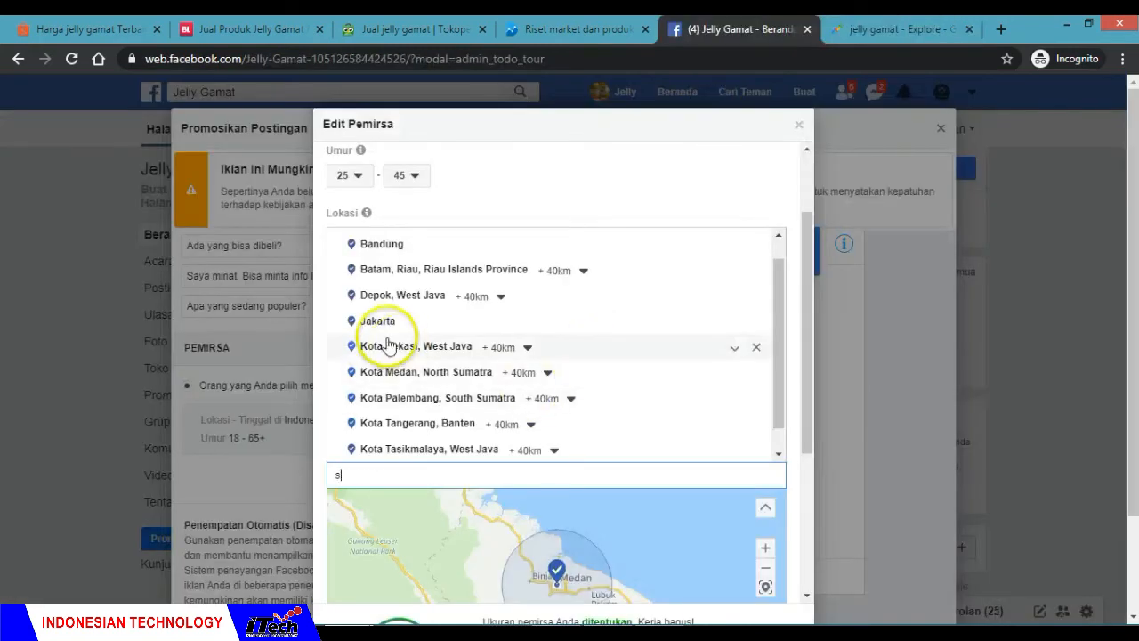
text(emarang)
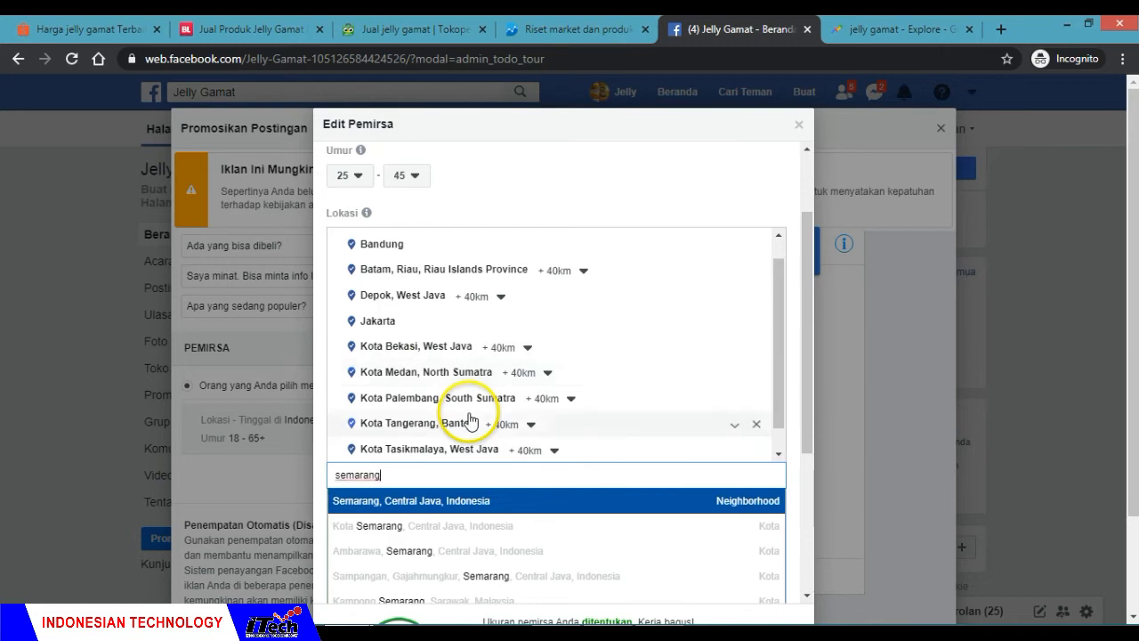
click(463, 503)
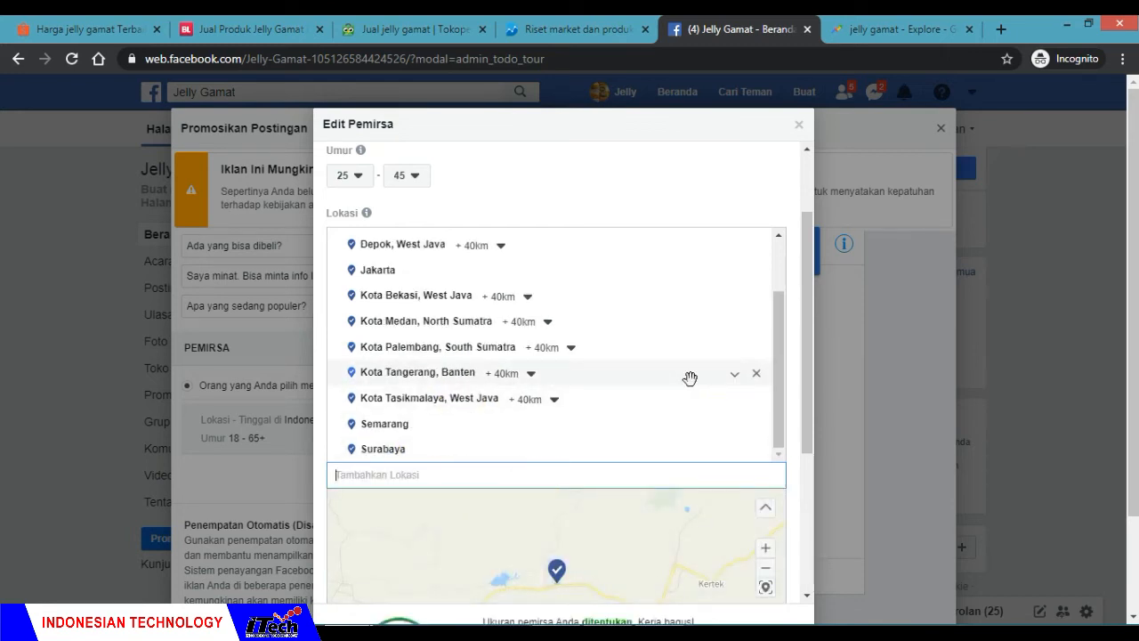
Step: Browse the detailed targeting categories, then search for kesehatan and include the interest Kebugaran dan kesehatan
drag(808, 359, 579, 502)
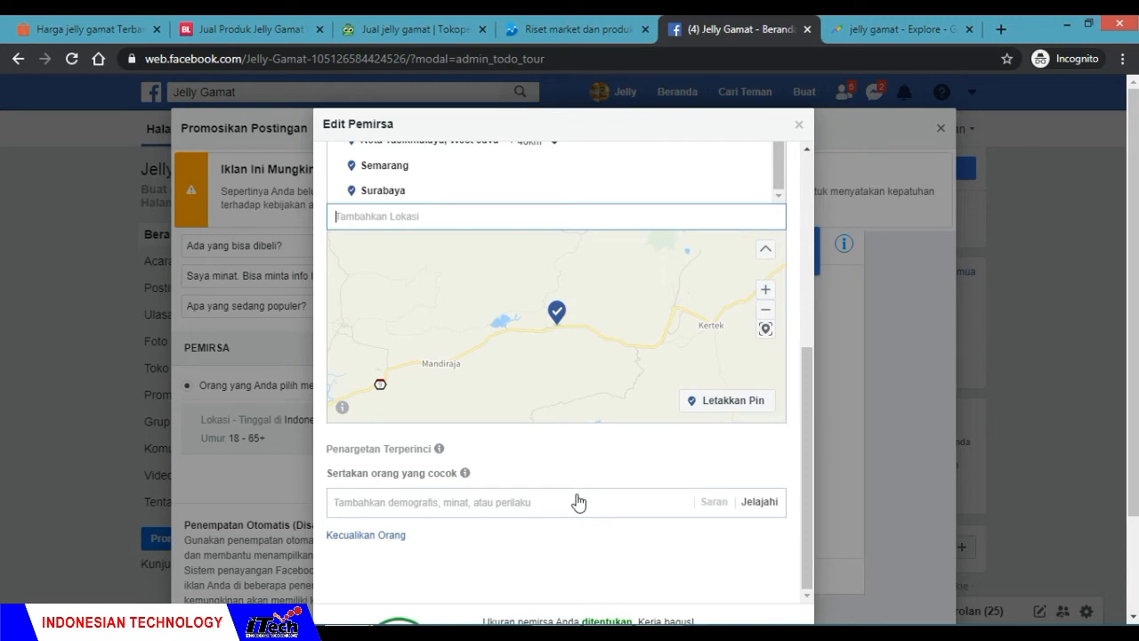
click(761, 503)
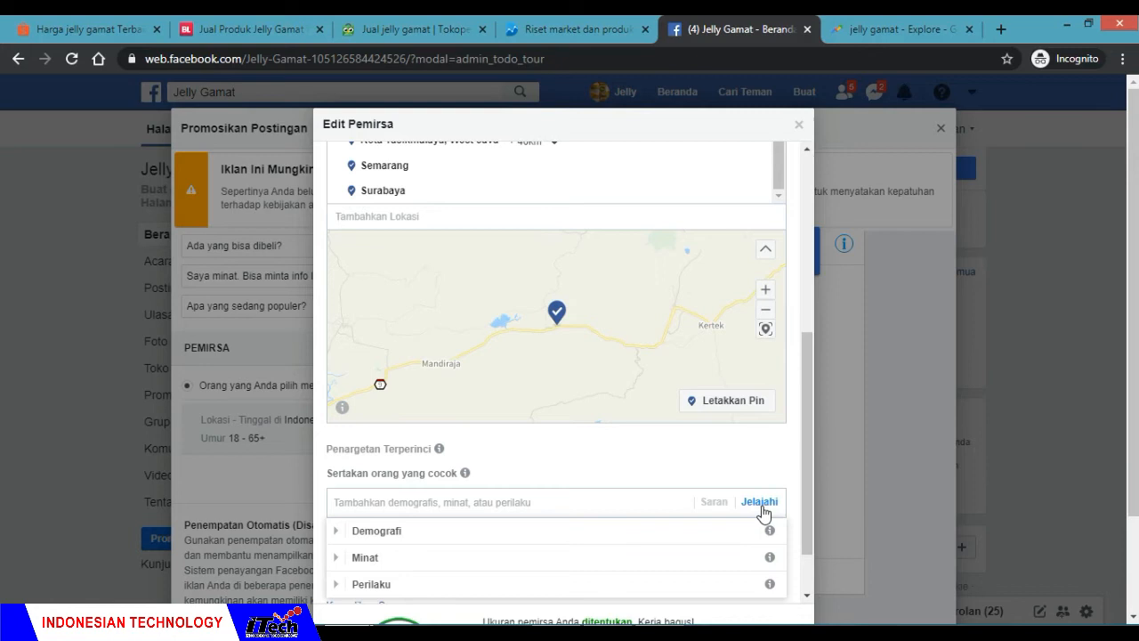
drag(804, 460, 806, 489)
click(601, 502)
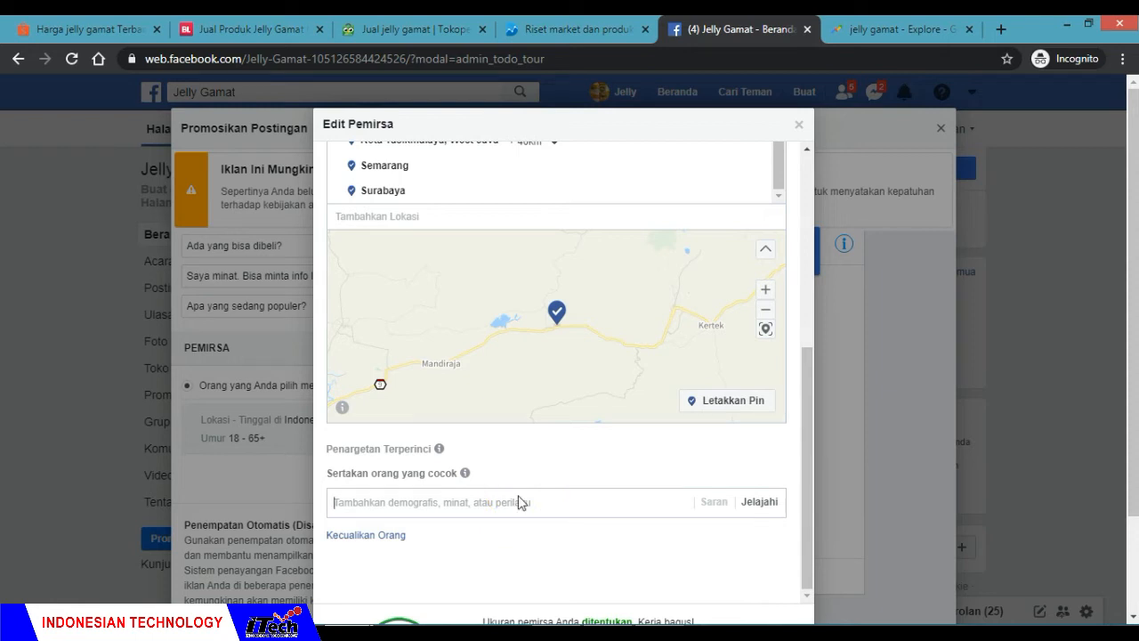
text(kesehatan)
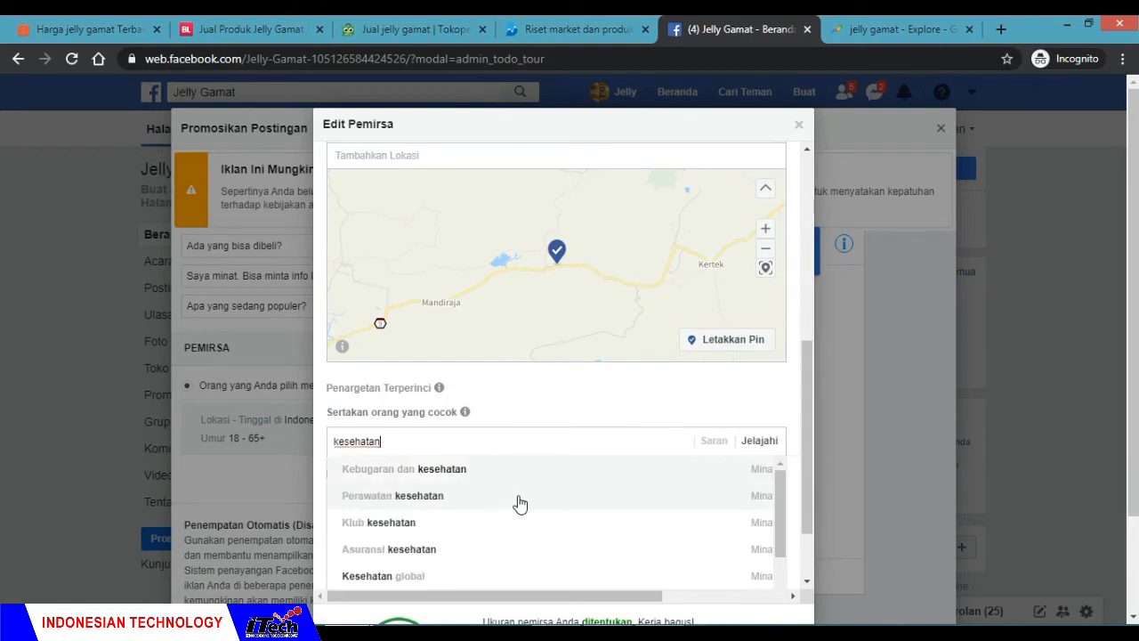
click(502, 483)
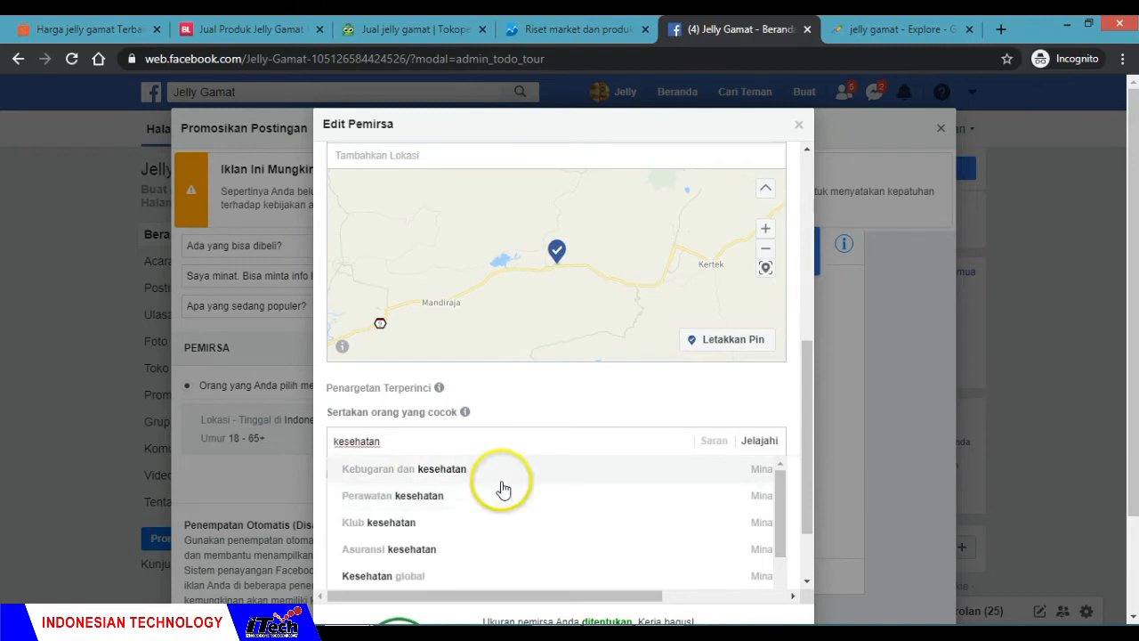
click(483, 472)
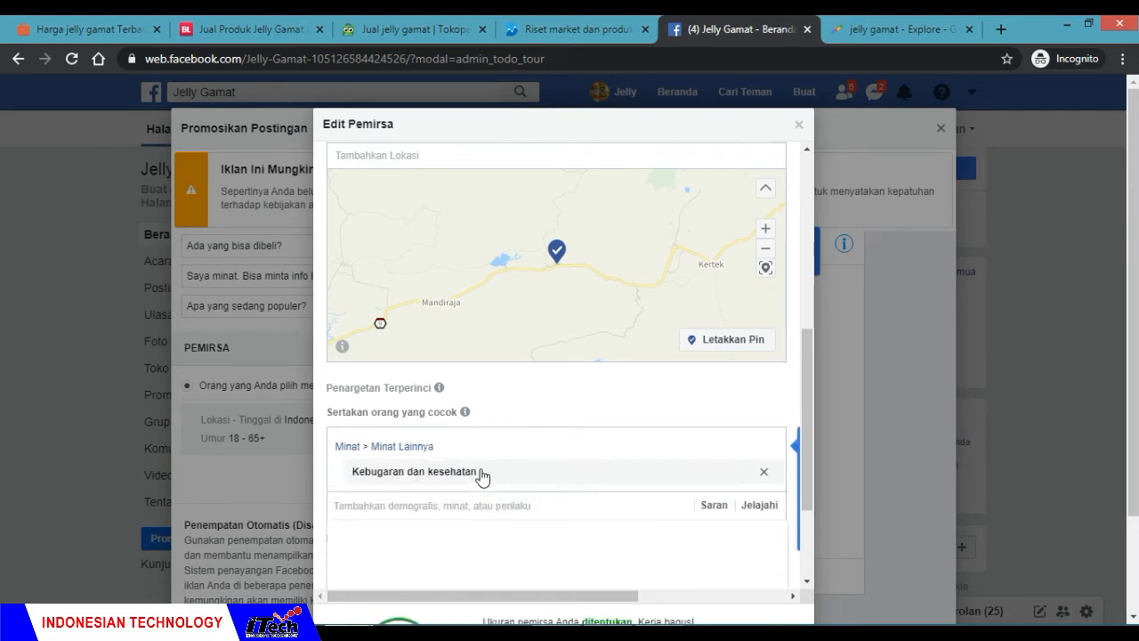
Step: From the detailed targeting suggestions, include the interests Olahraga and Perawatan diri
click(716, 507)
drag(811, 447, 811, 509)
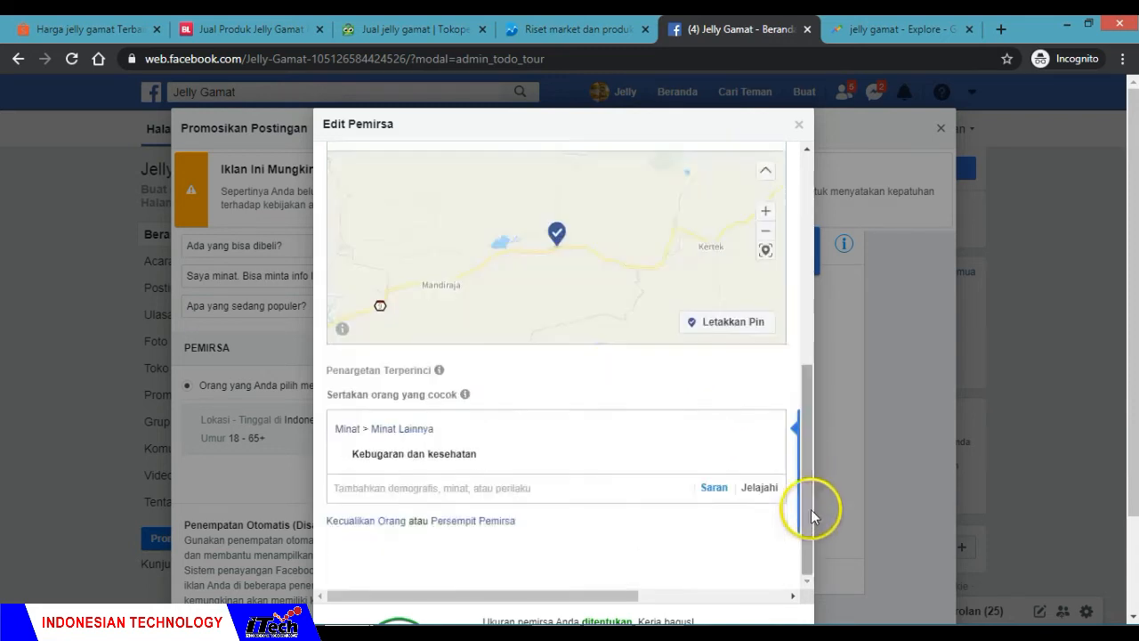
click(717, 489)
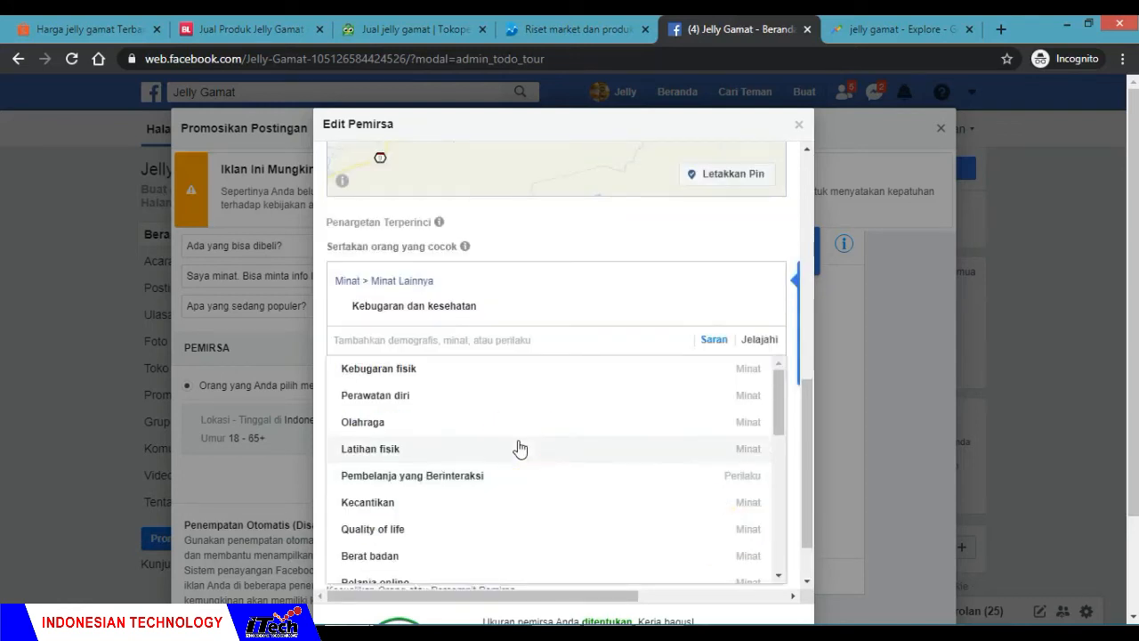
click(387, 423)
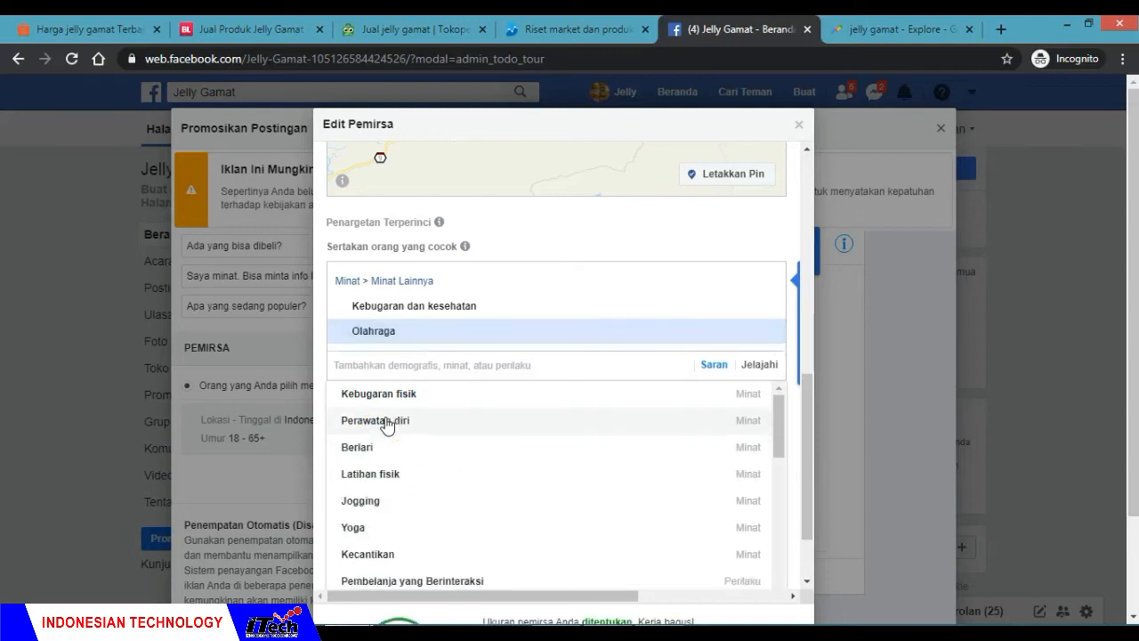
click(420, 427)
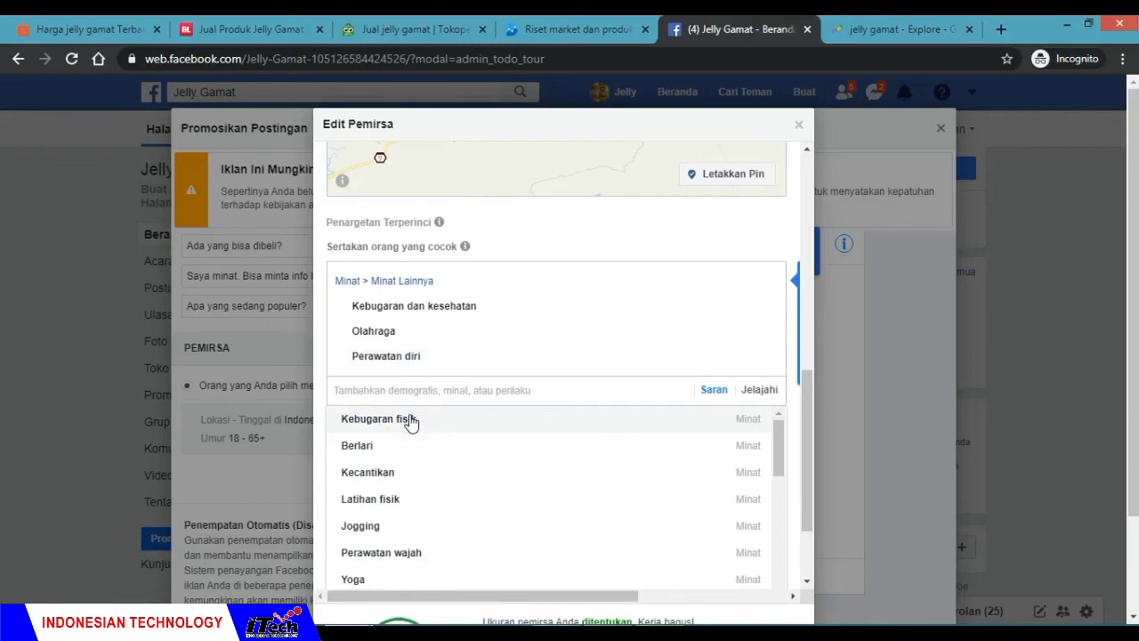
Step: From the remaining suggestions, include the interests Produk alami and Belanja online in the detailed targeting
scroll(447, 491, down, 3)
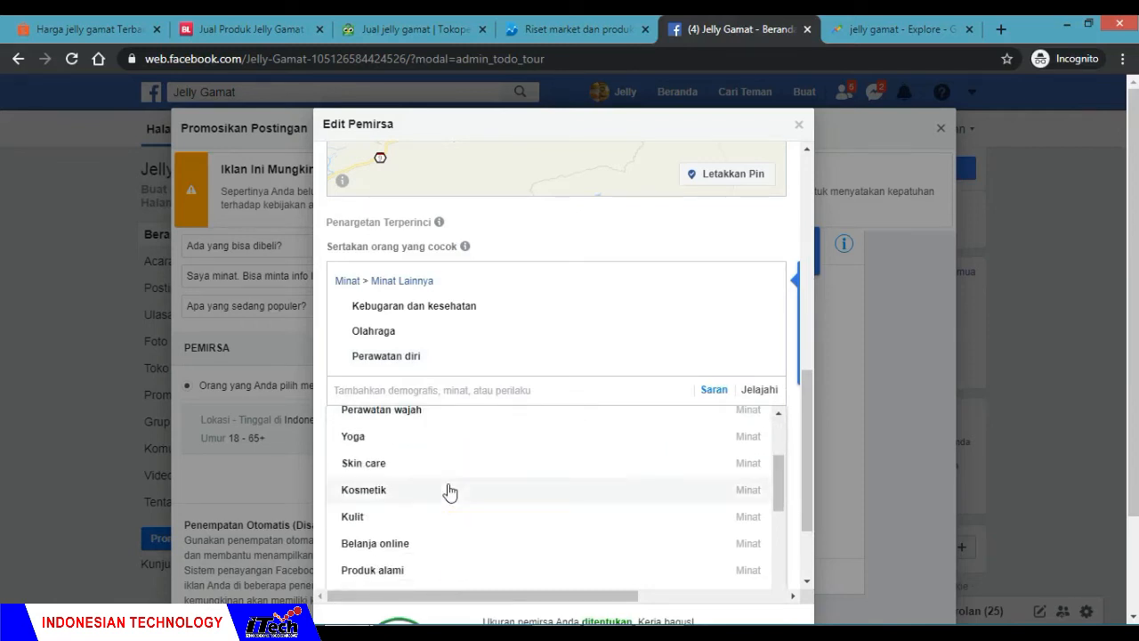
scroll(449, 492, down, 1)
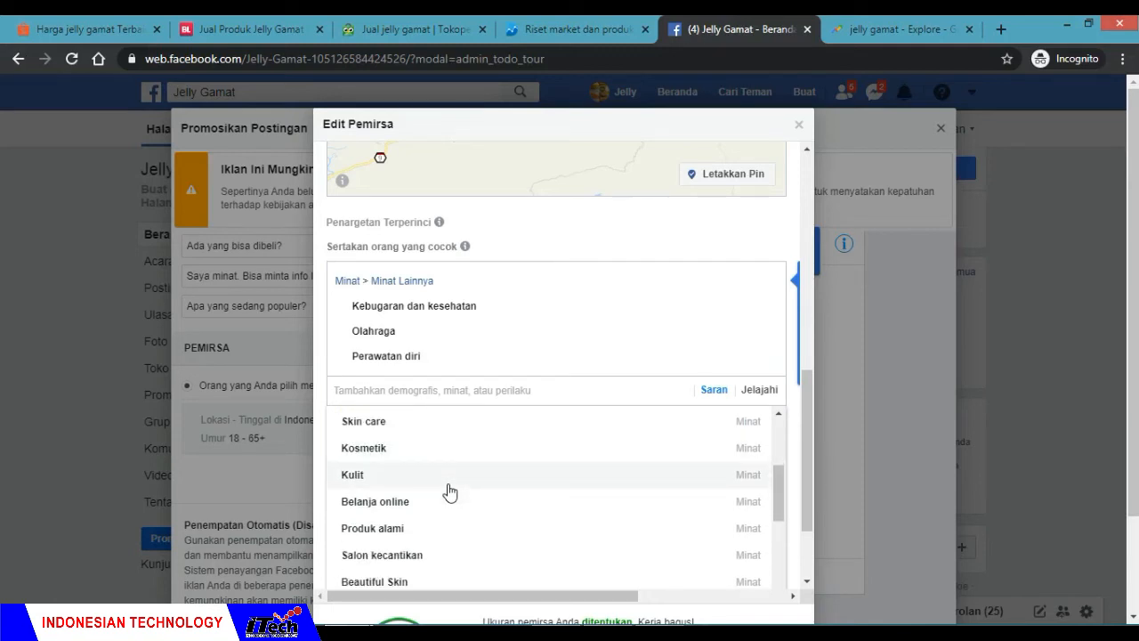
click(413, 531)
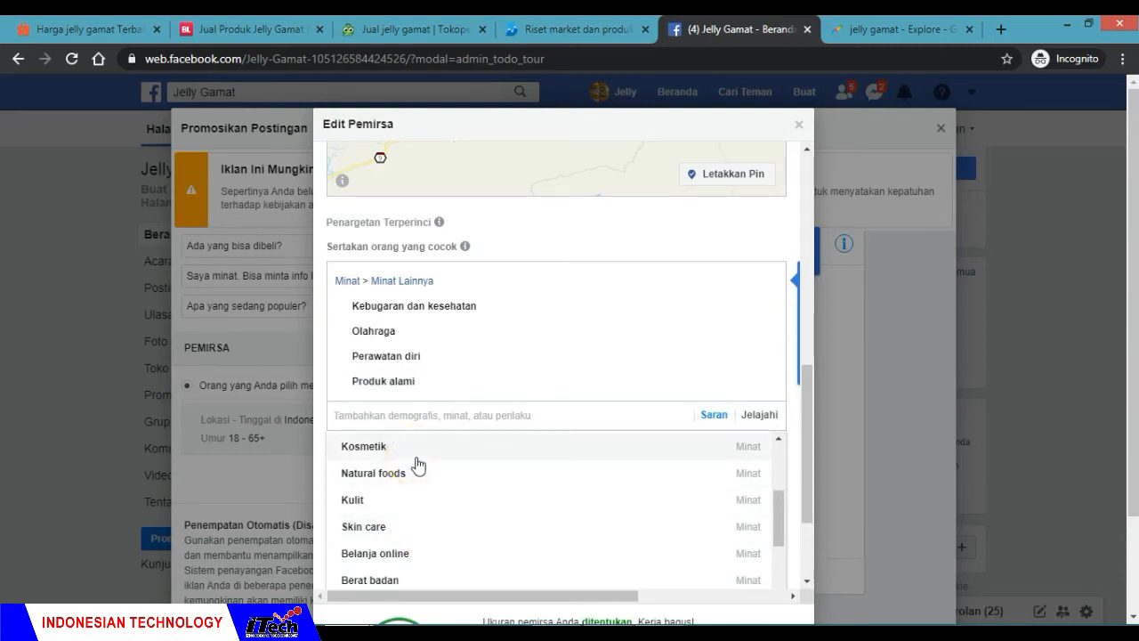
scroll(433, 507, down, 1)
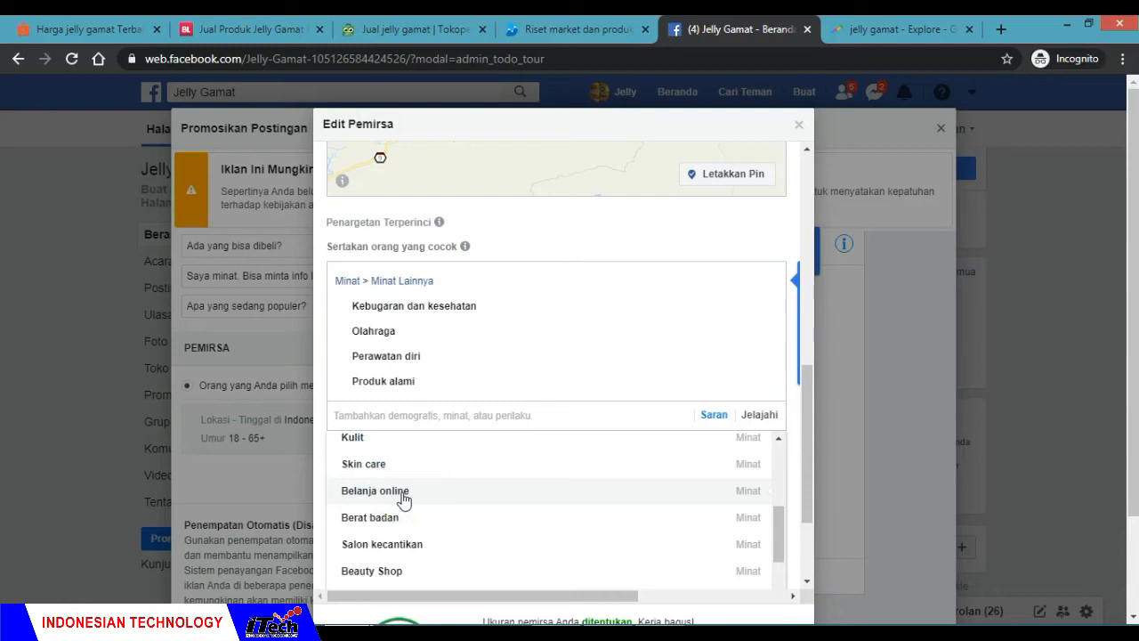
click(430, 494)
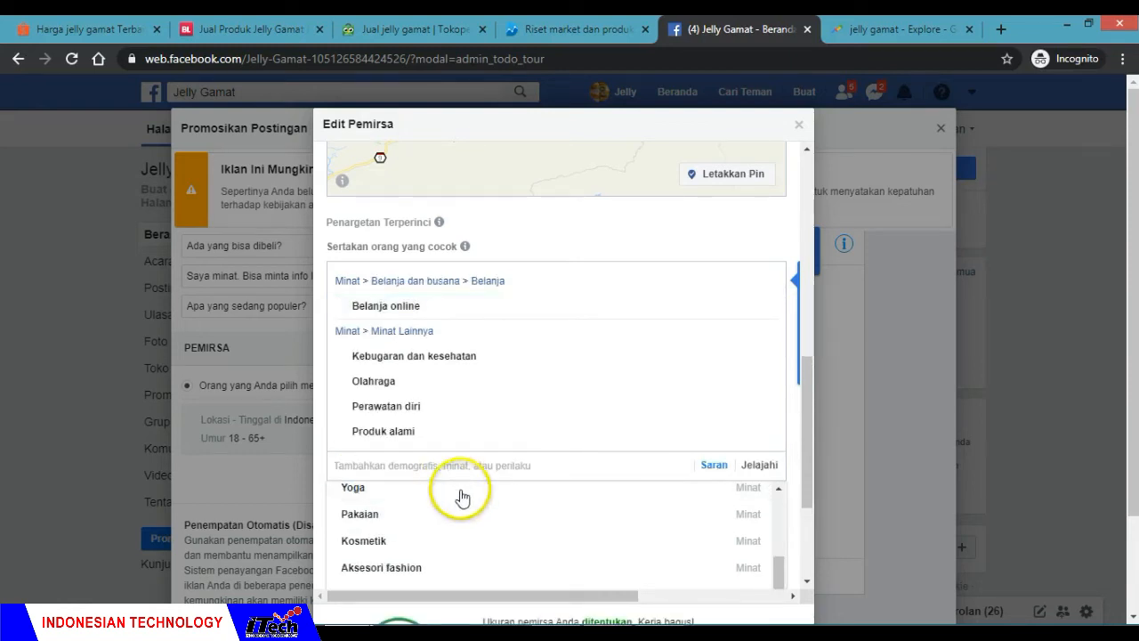
Step: Look through the rest of the suggested interests, then search for travel and include the interest traveller
scroll(463, 512, down, 1)
scroll(464, 515, down, 3)
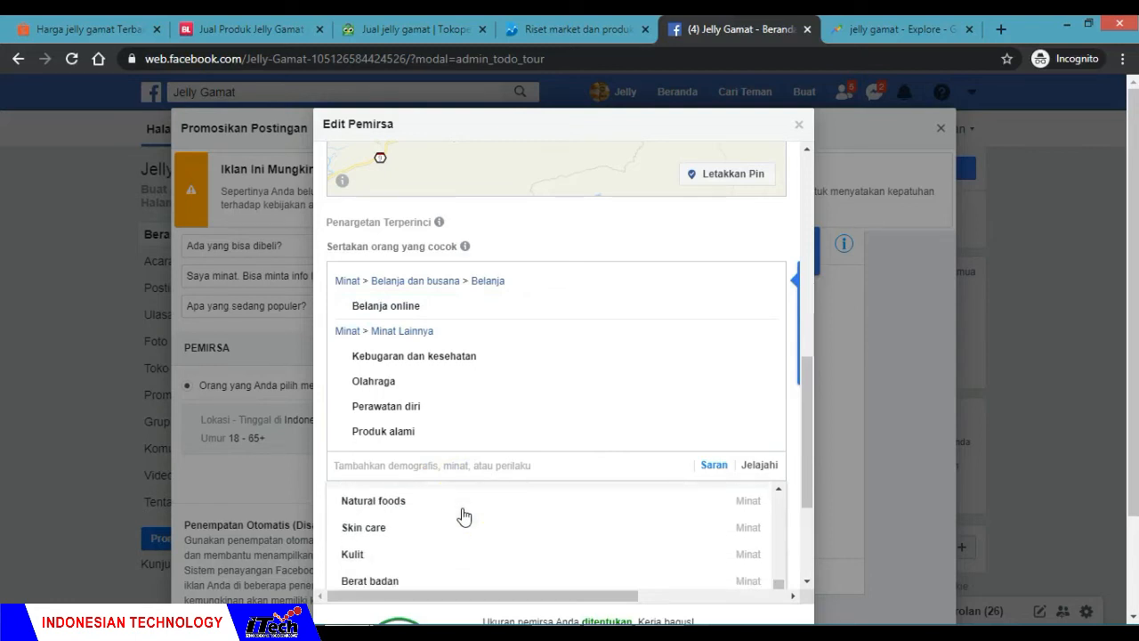
scroll(464, 515, down, 5)
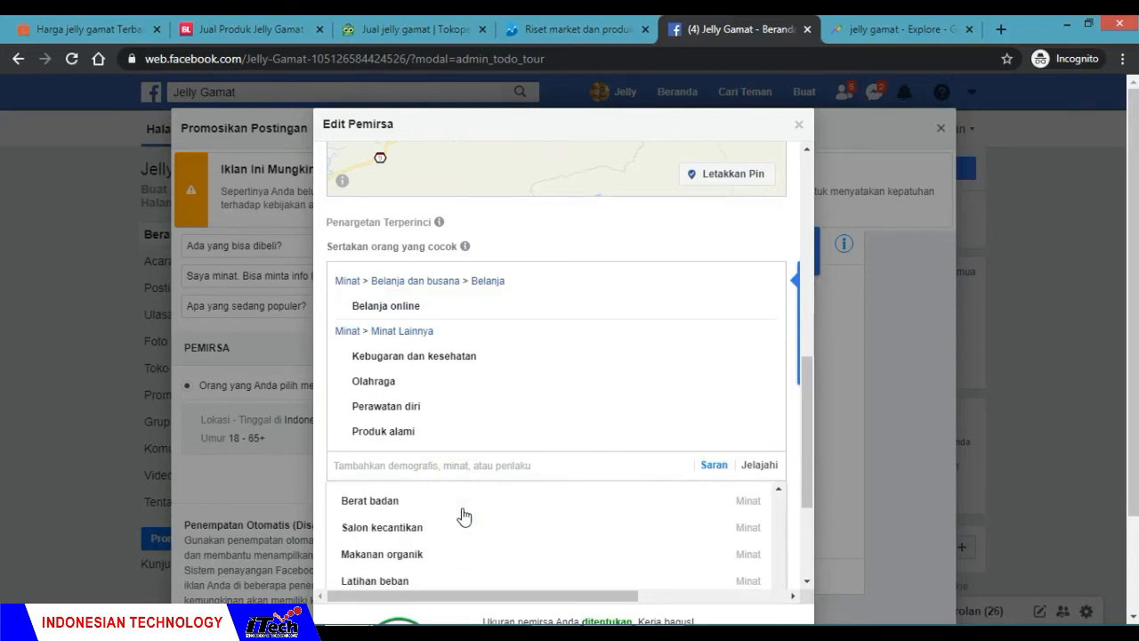
scroll(463, 516, down, 4)
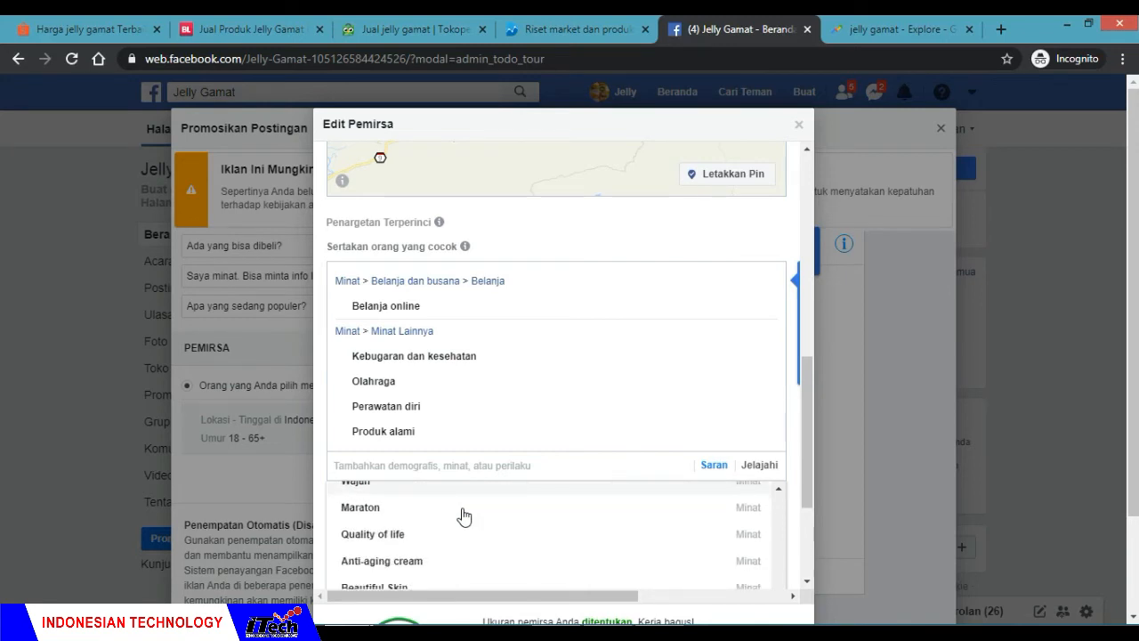
scroll(463, 516, down, 3)
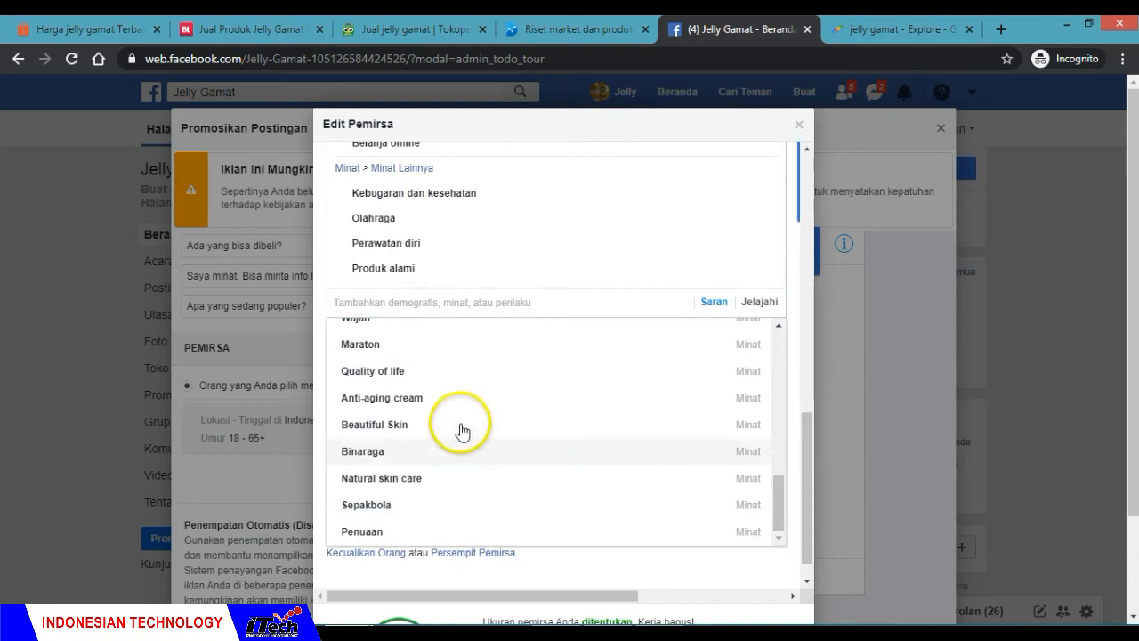
click(439, 301)
scroll(438, 309, down, 2)
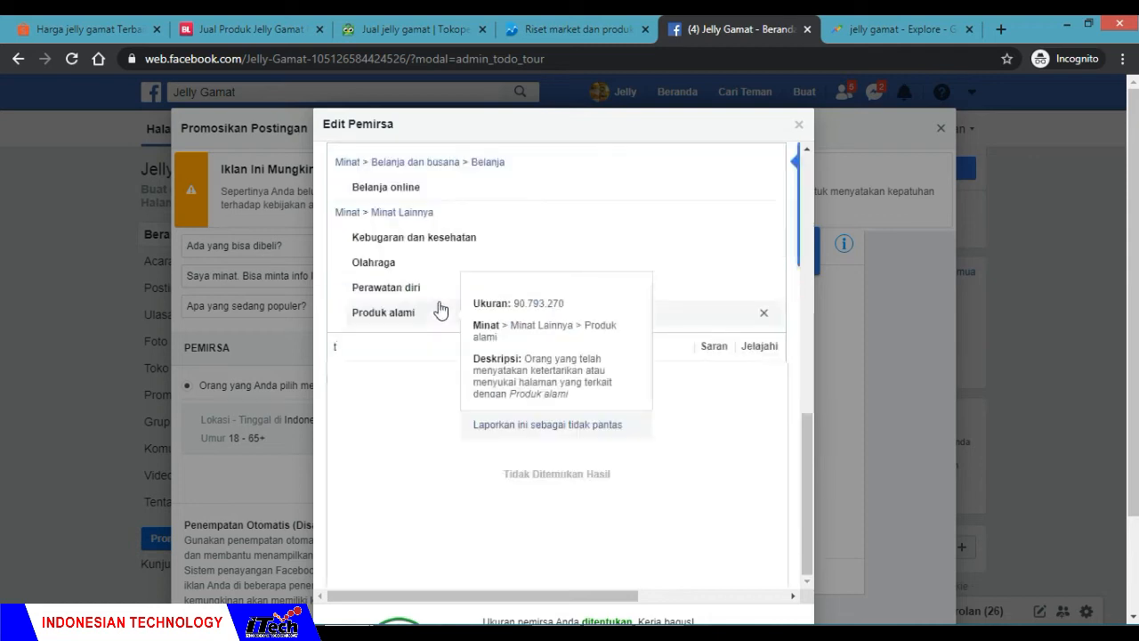
text(tra)
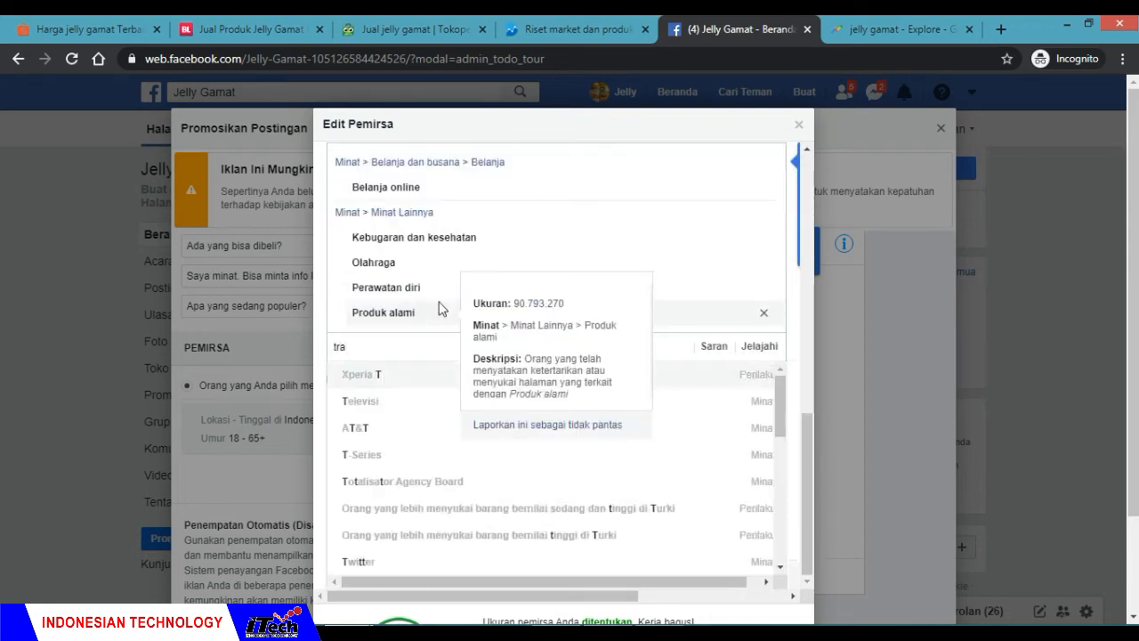
text(ve)
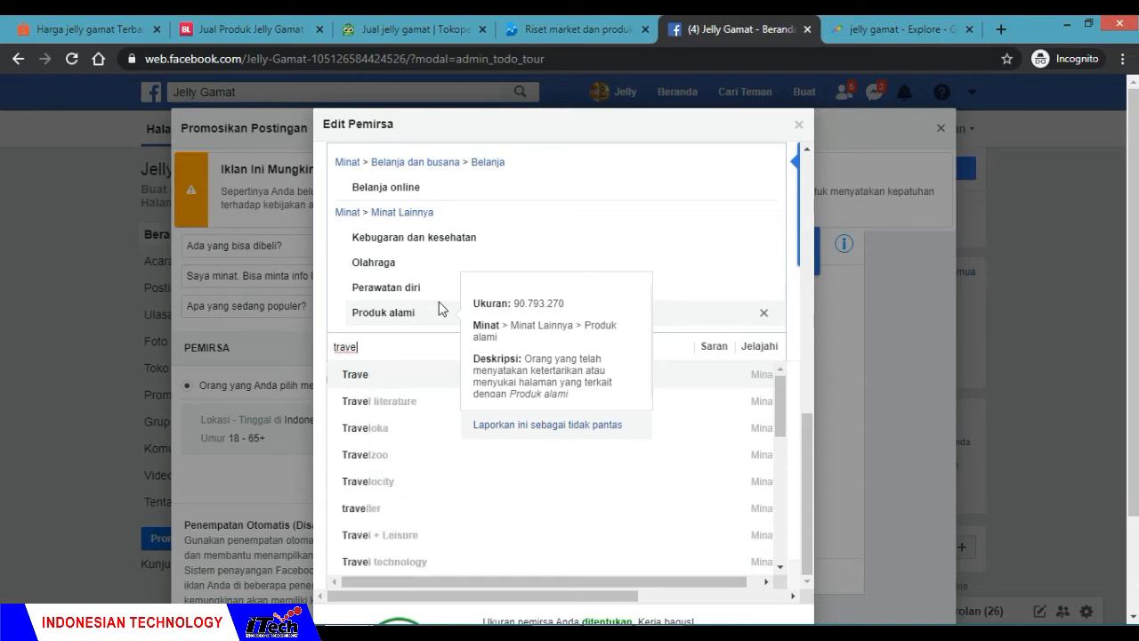
text(l)
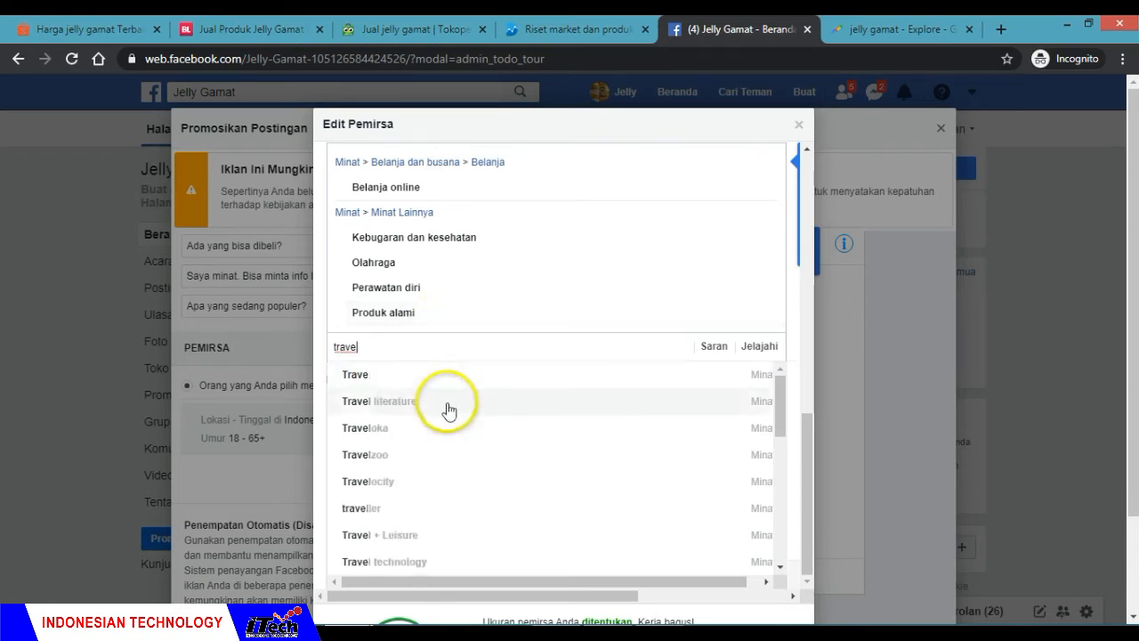
click(392, 510)
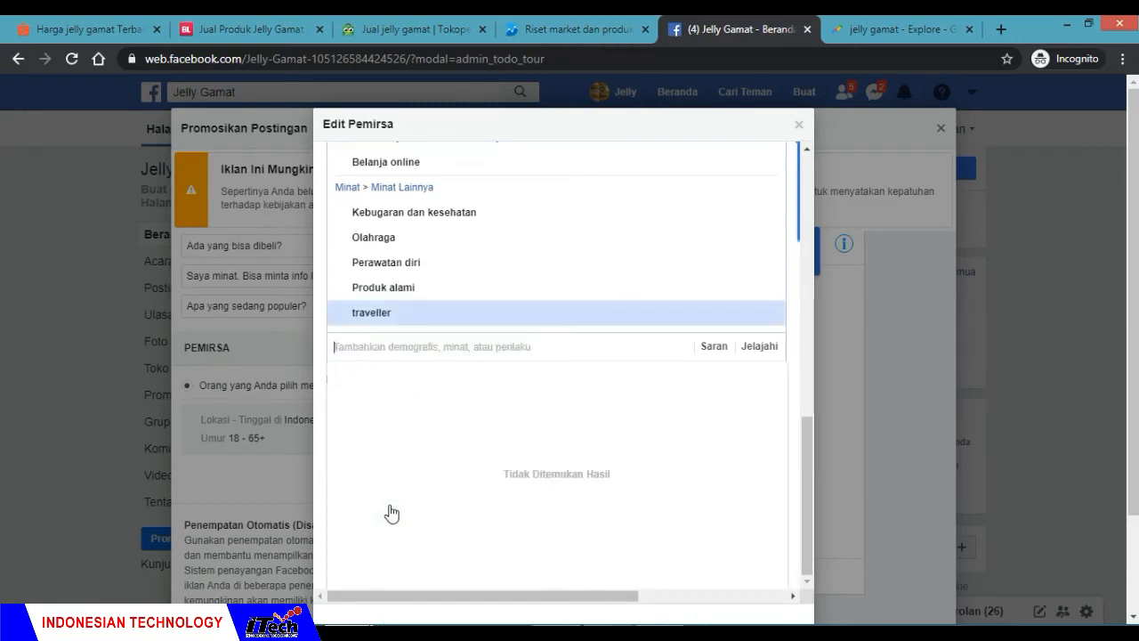
Step: Search for pegawai and include both Pegawai negeri and Pegawai Pemerintah (Global) in the detailed targeting
click(443, 350)
text(pega)
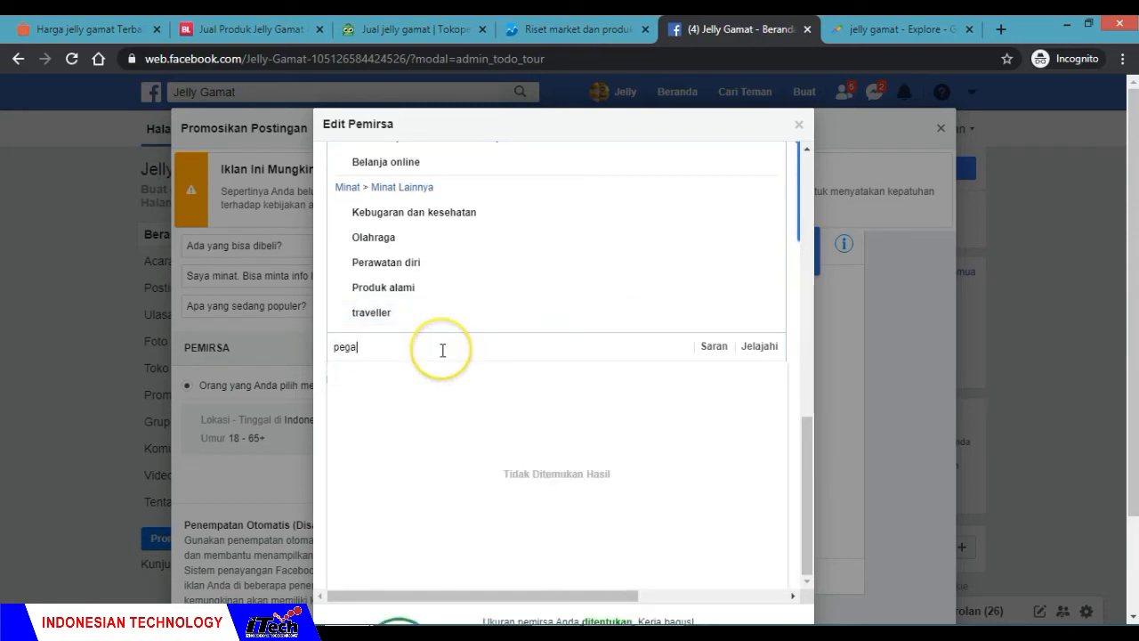
text(wai)
click(442, 374)
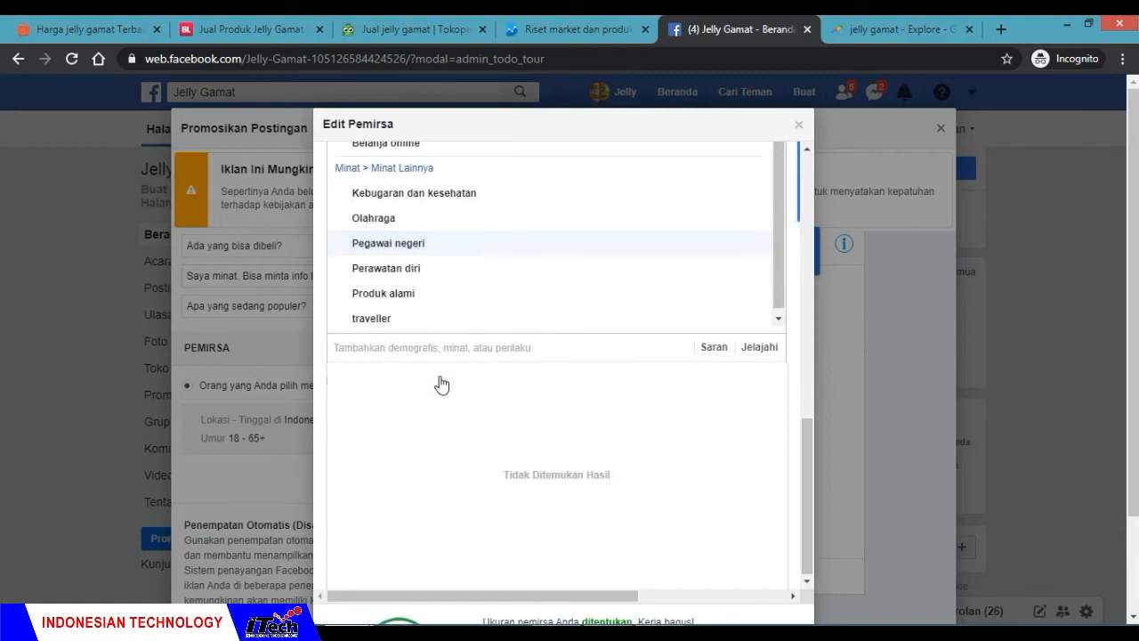
text(peg)
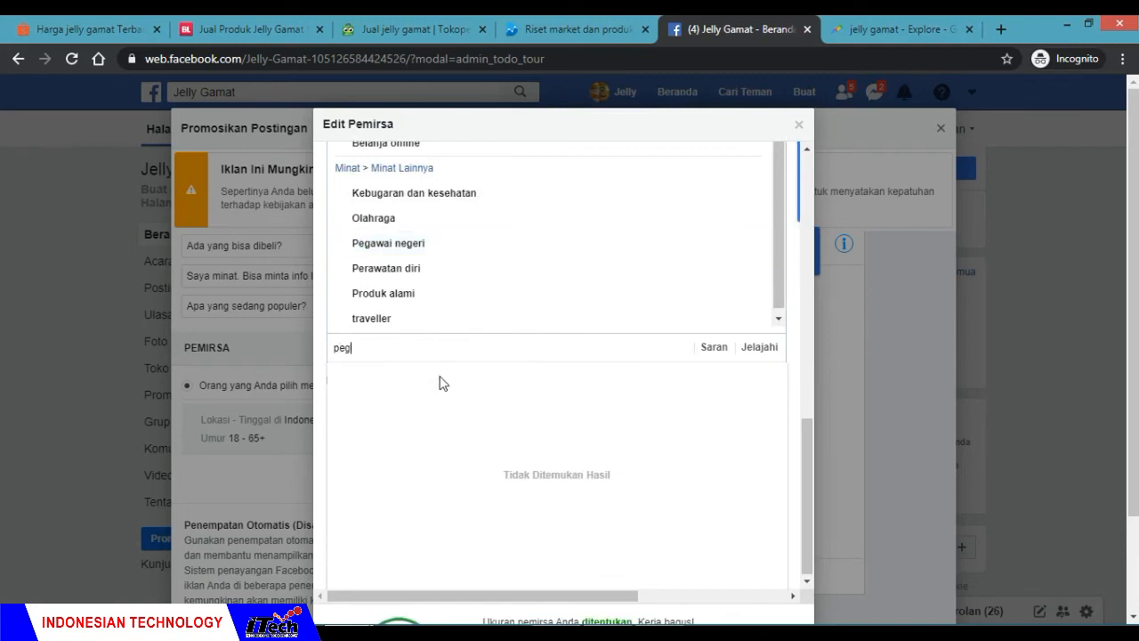
text(awai)
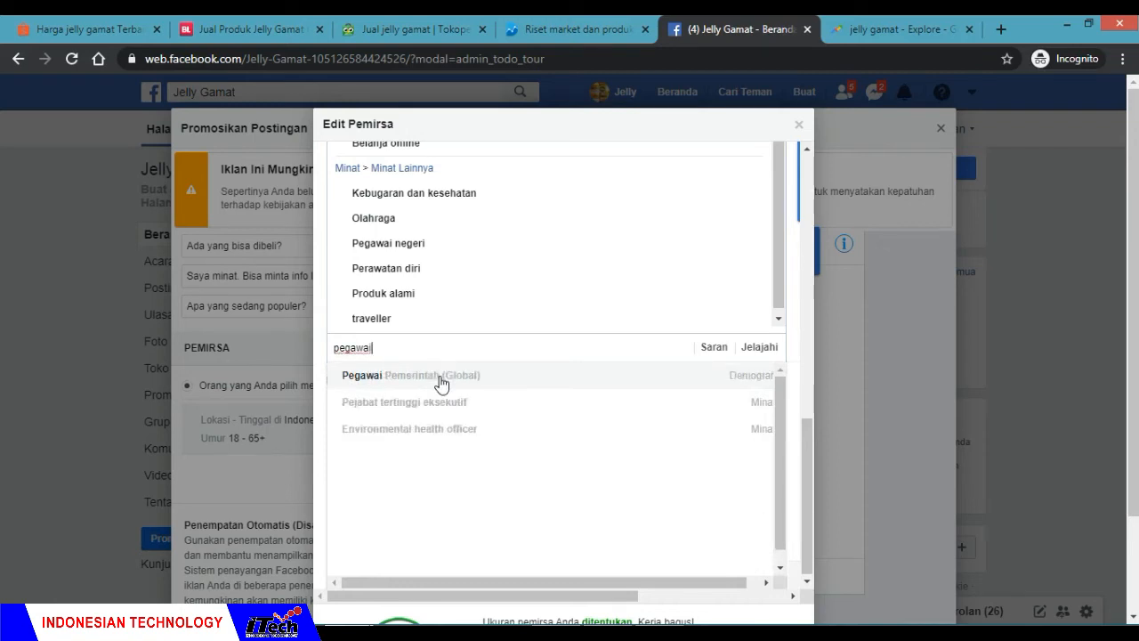
click(441, 381)
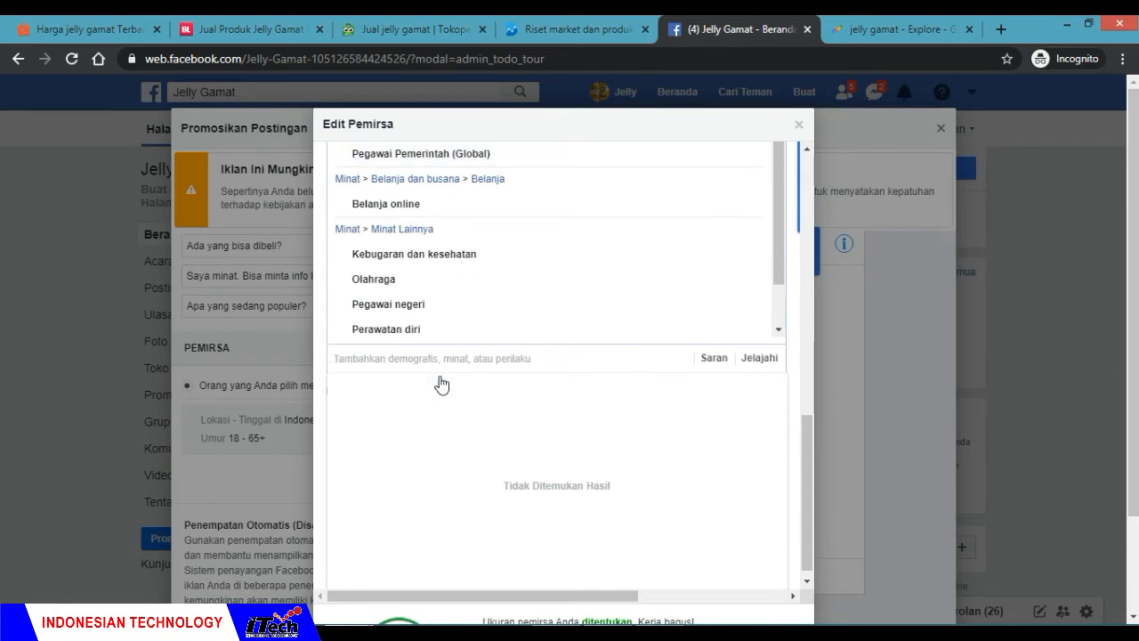
Step: Search for pedagang and include the interest Pedagang in the detailed targeting
text(pedagang)
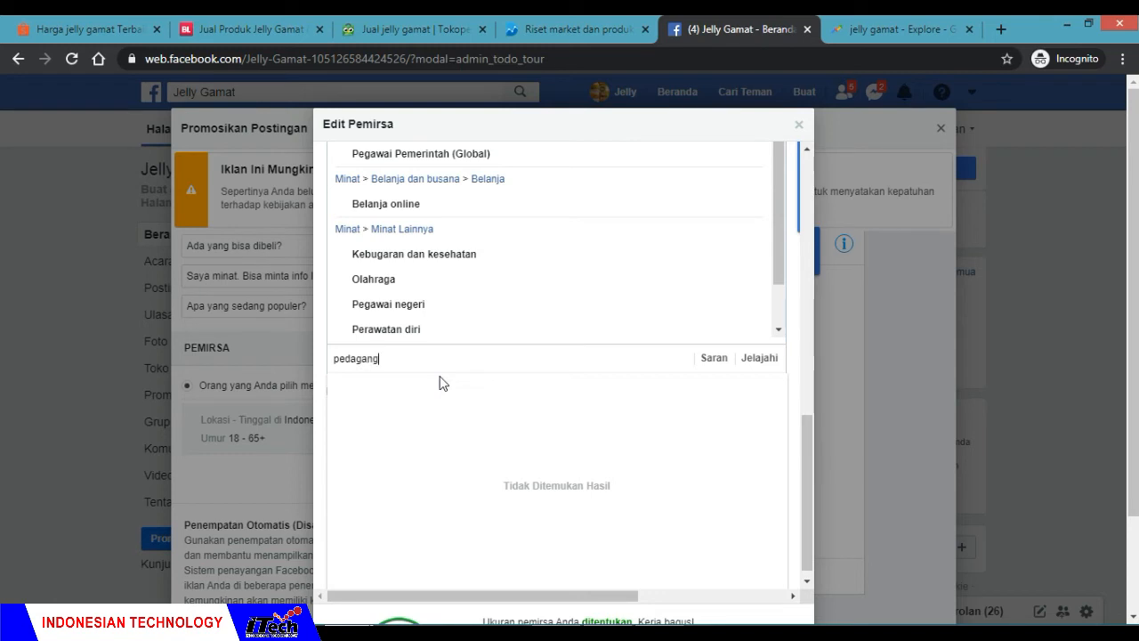
click(434, 387)
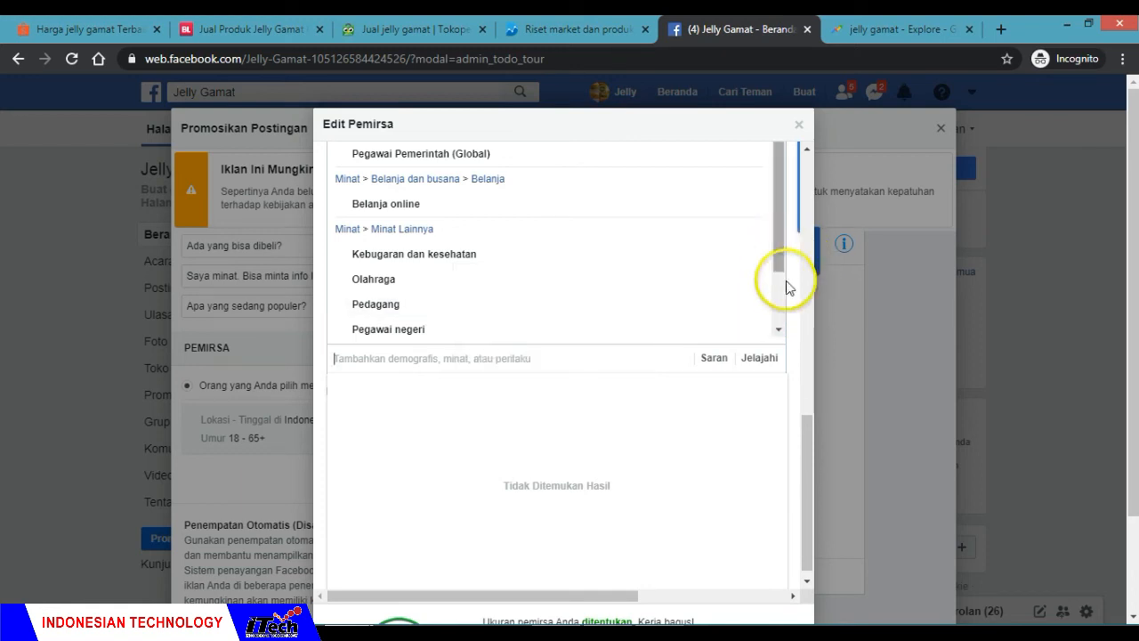
Step: Review the included interests, potential audience size, ages and locations, then save the audience
drag(809, 437, 808, 410)
drag(782, 369, 779, 433)
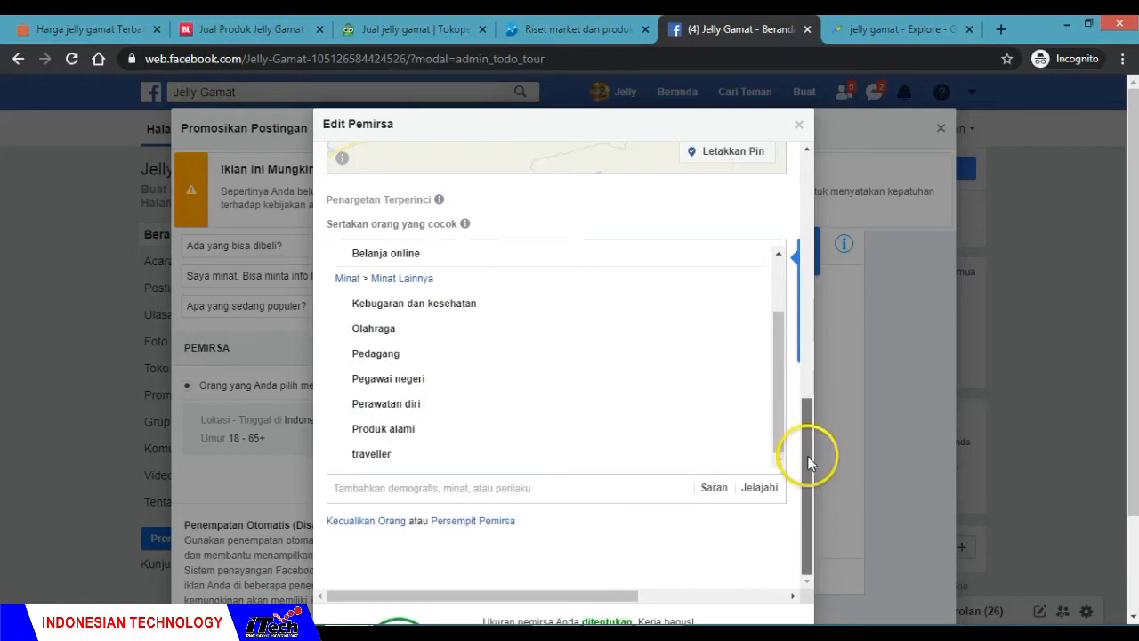
drag(1135, 357, 1138, 434)
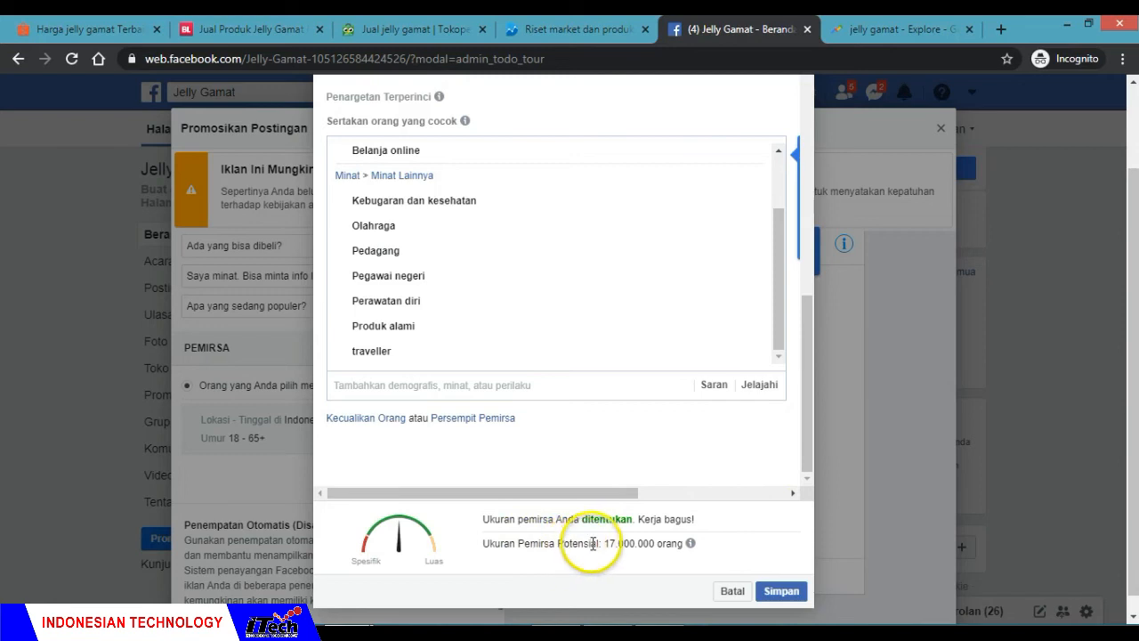
drag(604, 543, 657, 543)
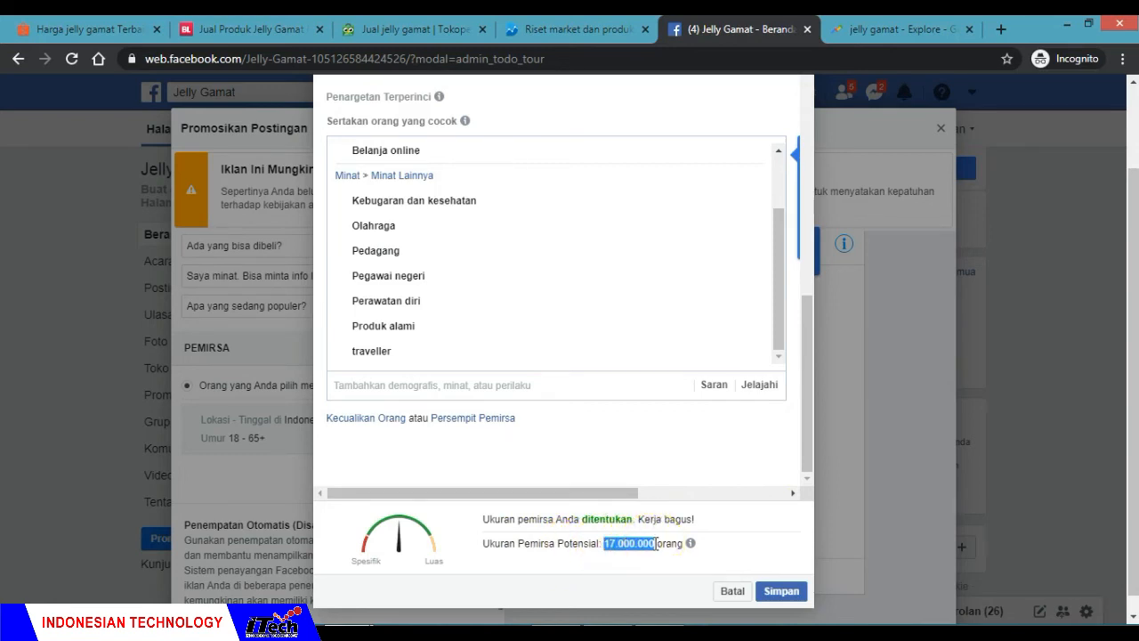
click(628, 562)
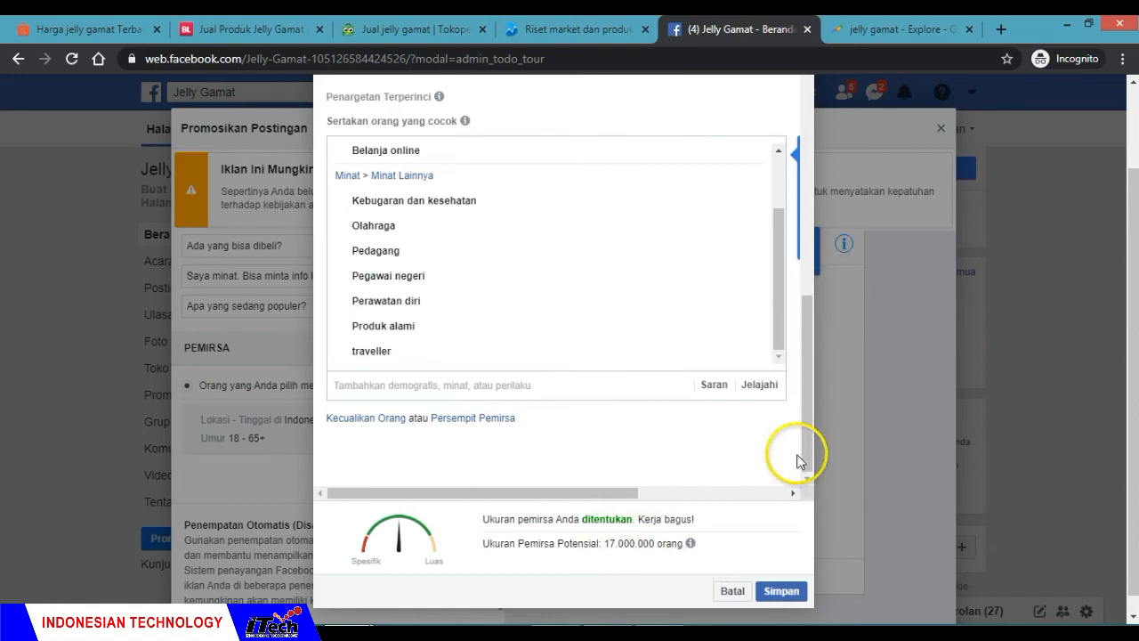
drag(808, 417, 807, 129)
click(806, 162)
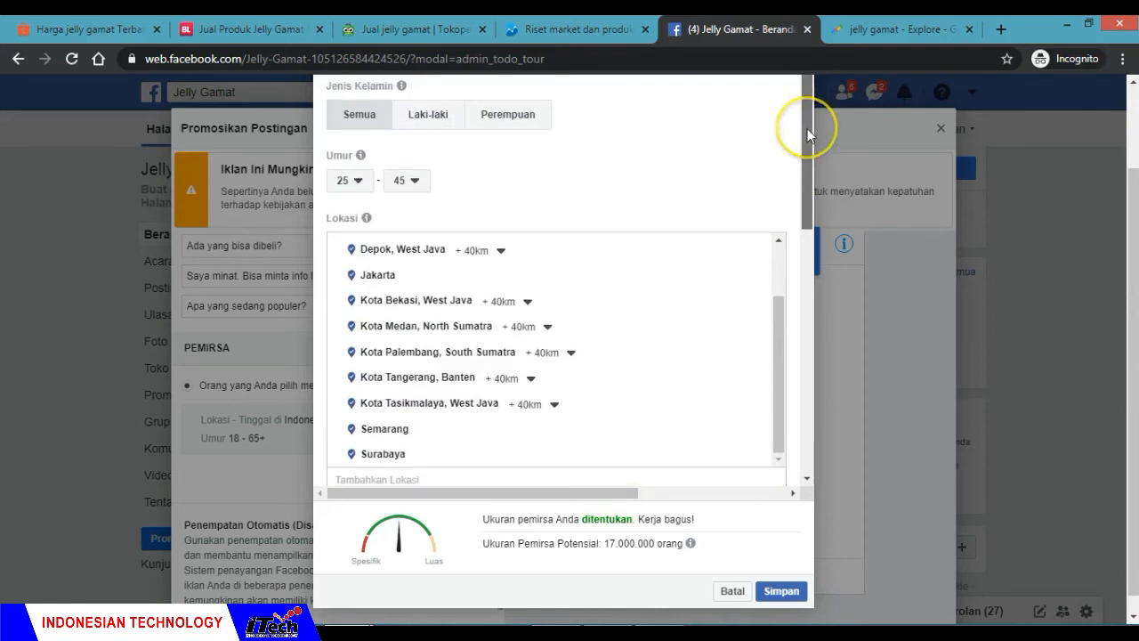
click(777, 592)
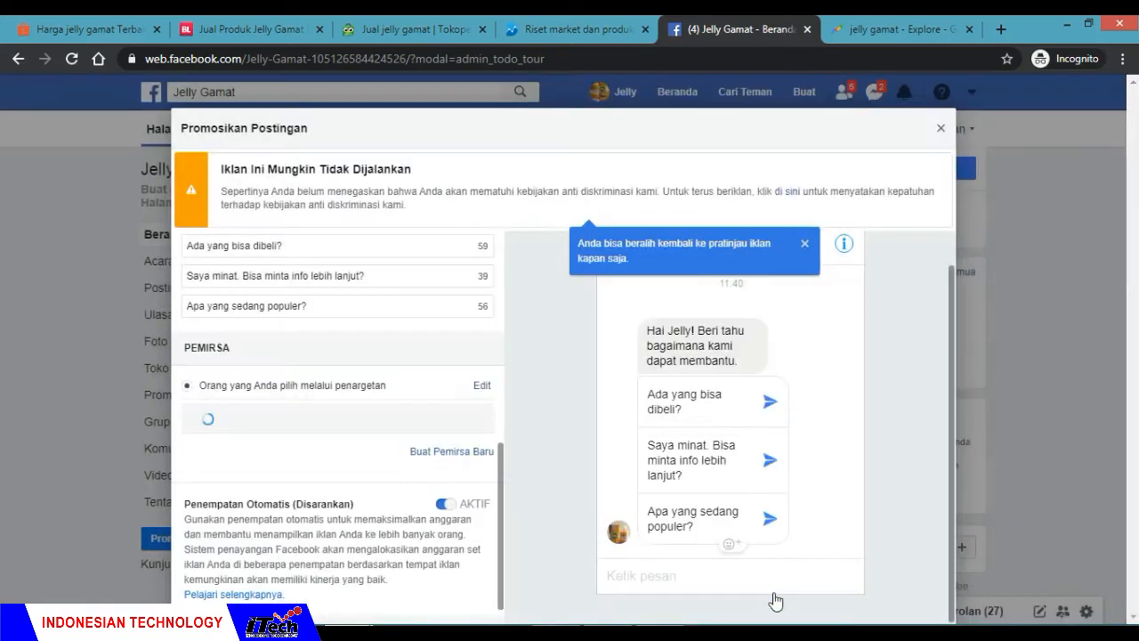
Step: Review the expanded audience summary and the promotion's automatic placement, duration and budget settings
click(429, 487)
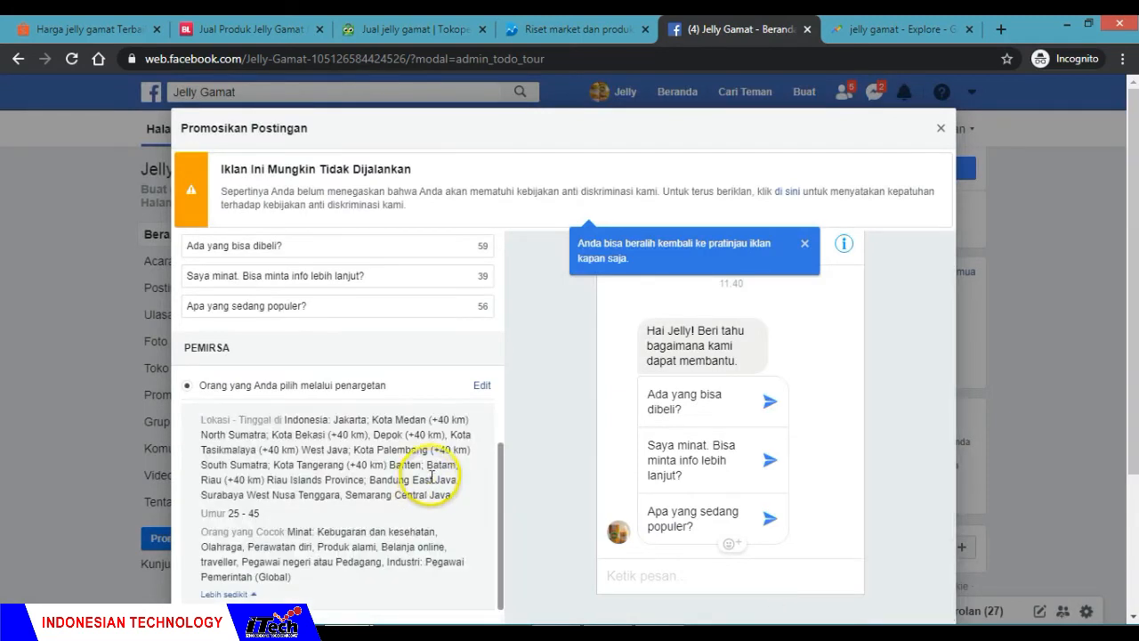
scroll(454, 445, down, 1)
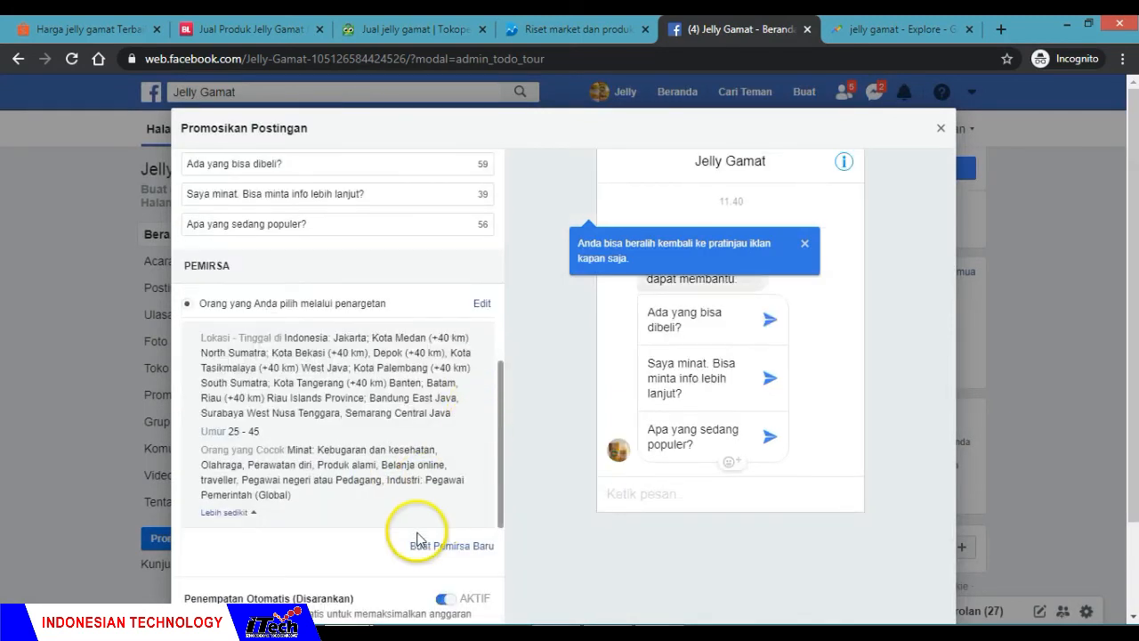
scroll(419, 538, down, 2)
scroll(418, 539, down, 2)
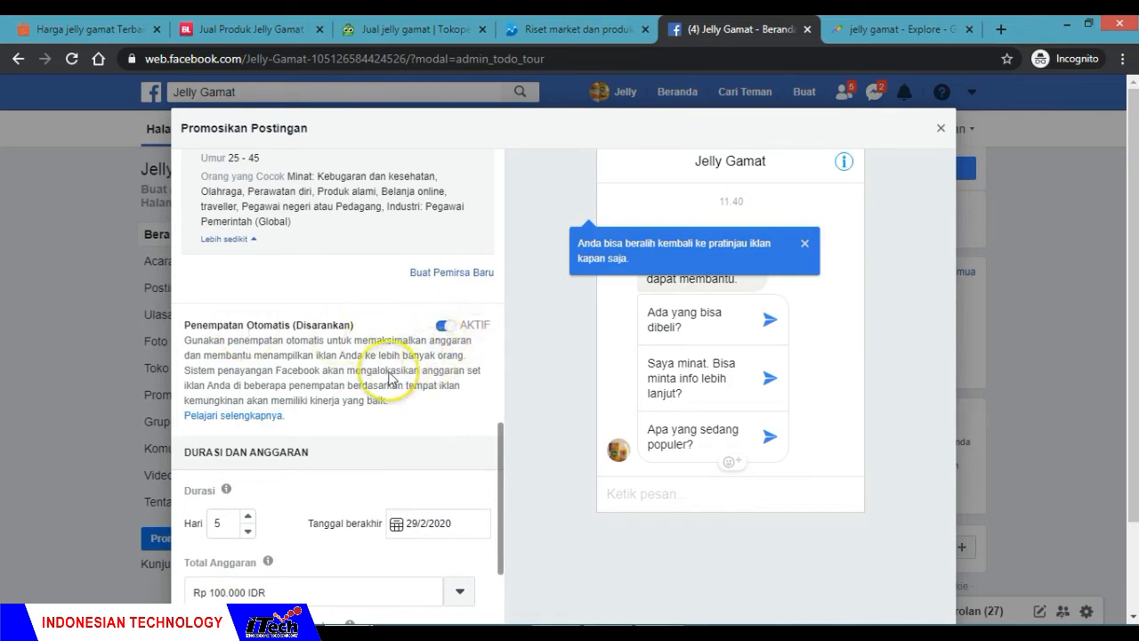
scroll(390, 378, down, 2)
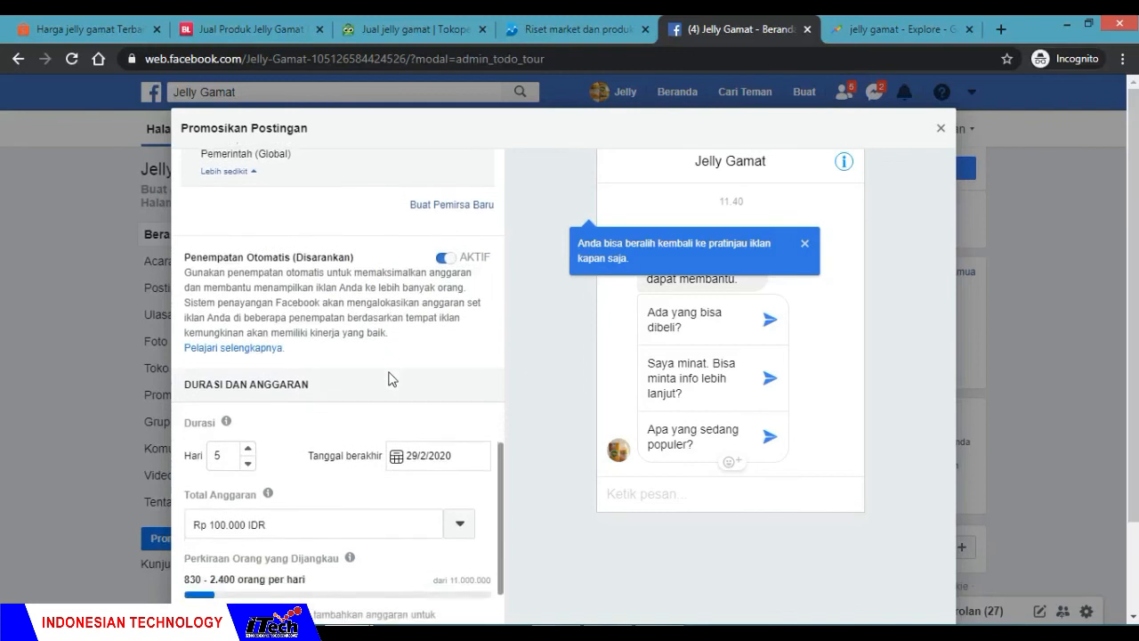
Step: Set the promotion's duration to 3 days
scroll(390, 378, down, 2)
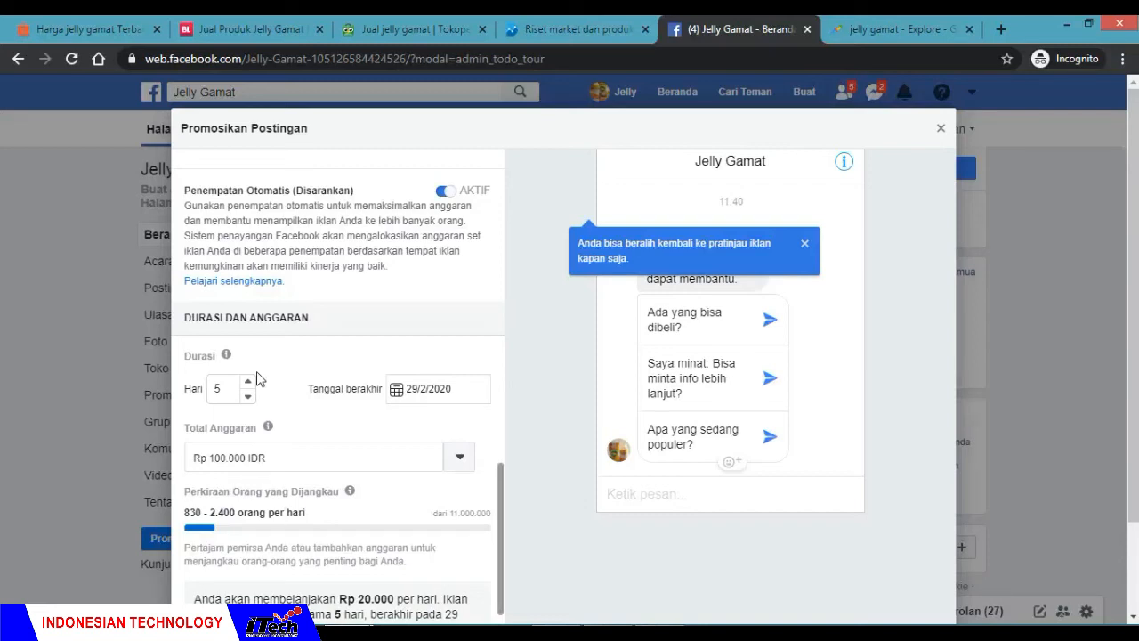
click(223, 388)
drag(224, 388, 177, 401)
click(265, 375)
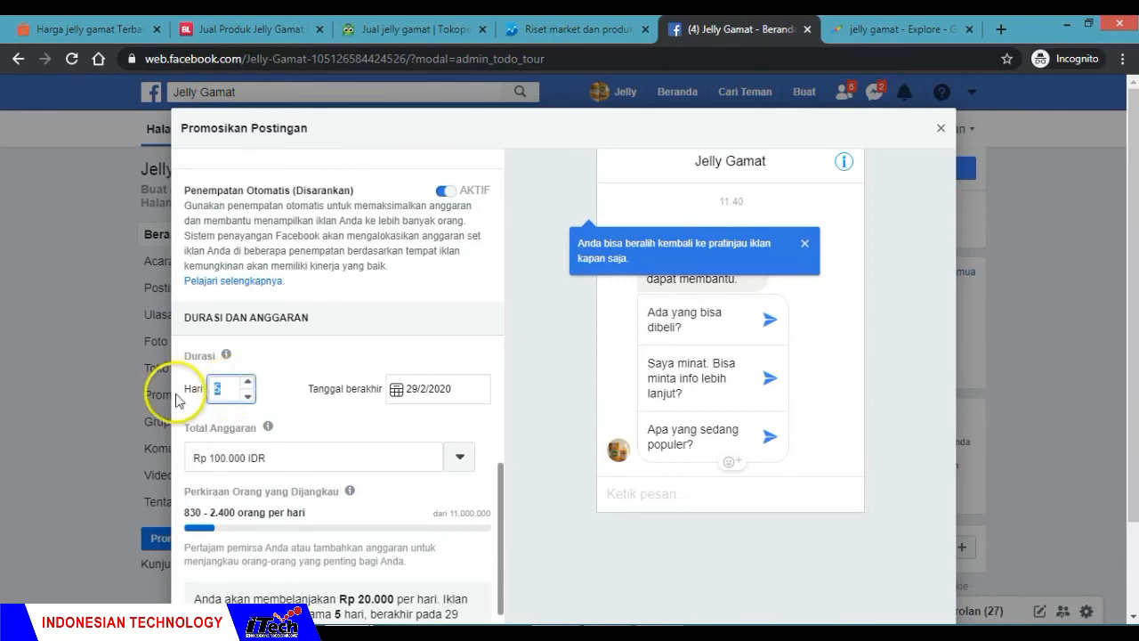
text(3)
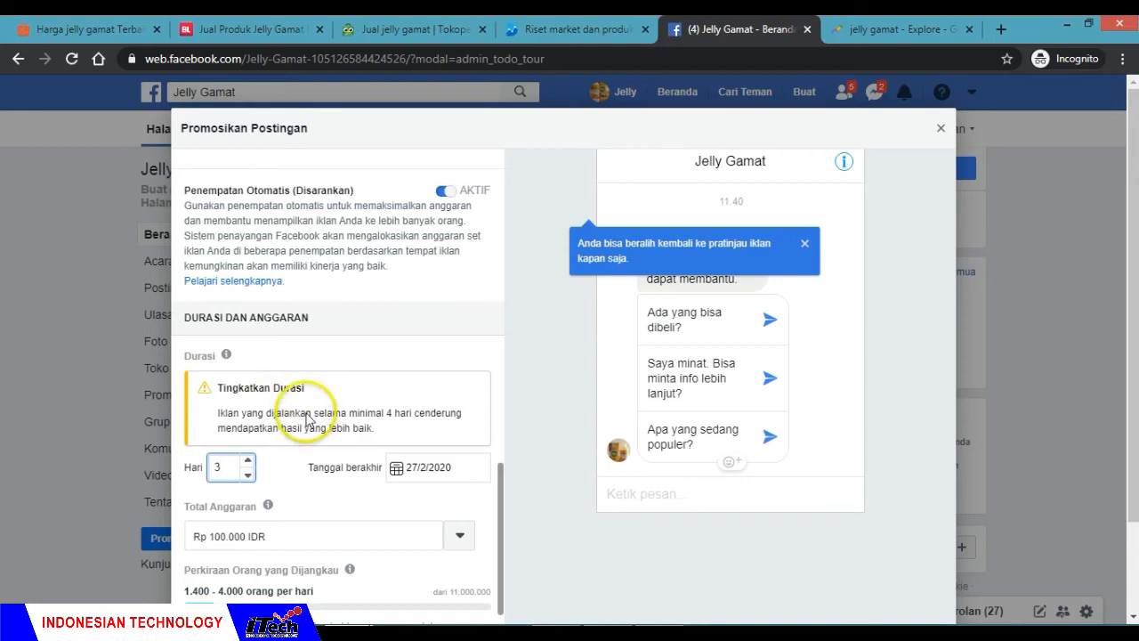
scroll(306, 418, down, 1)
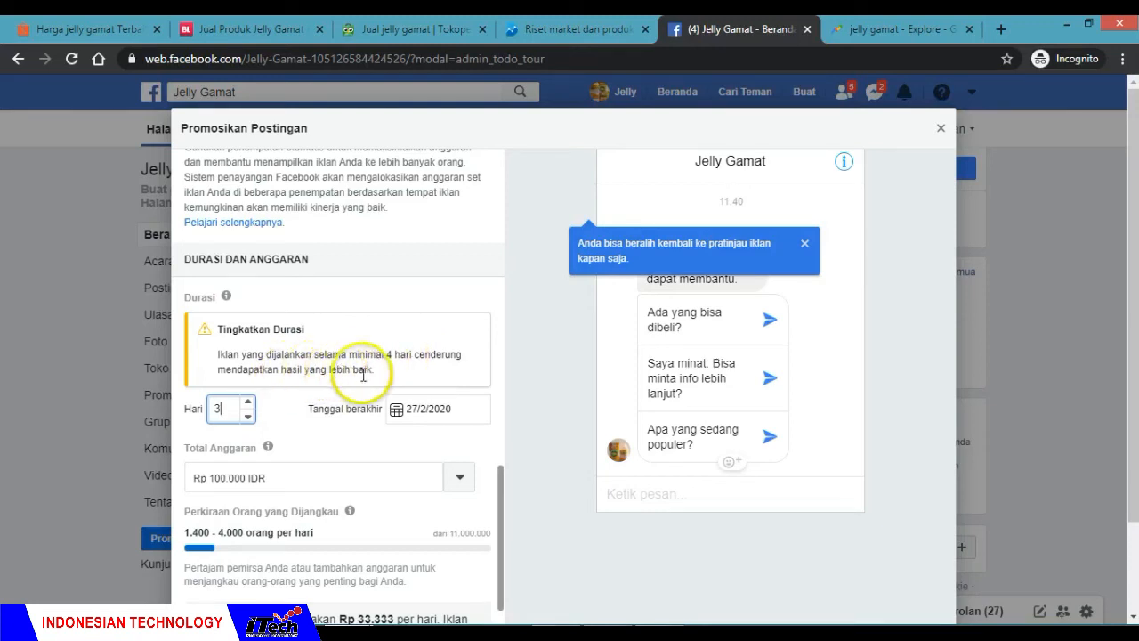
Step: Set the promotion's duration to 5 days and check the end date in its calendar
double_click(217, 409)
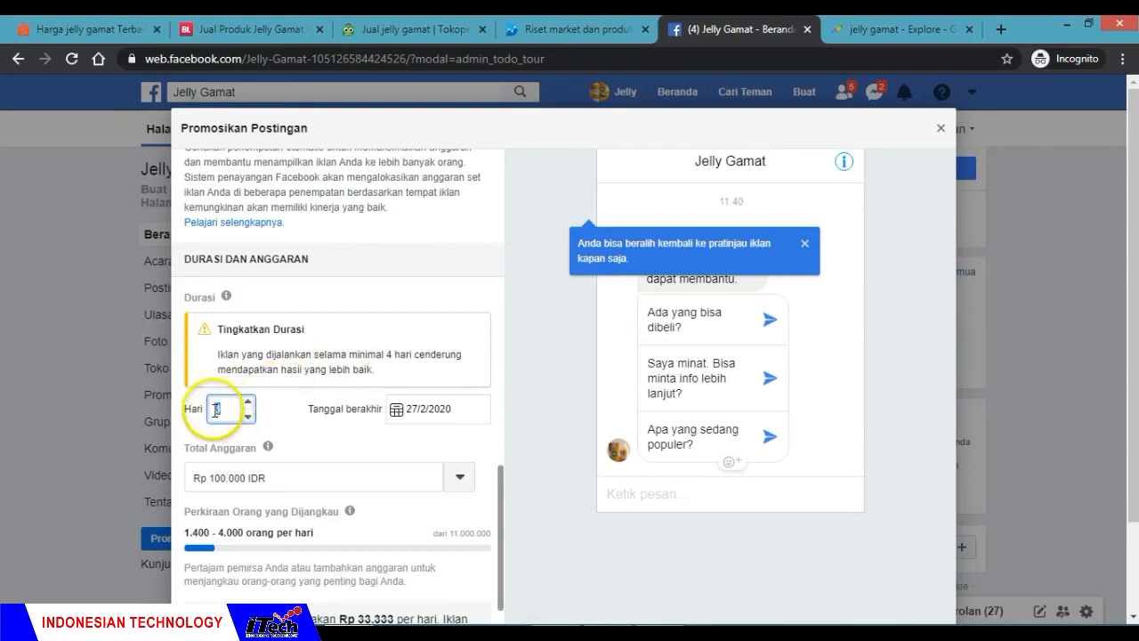
text(5)
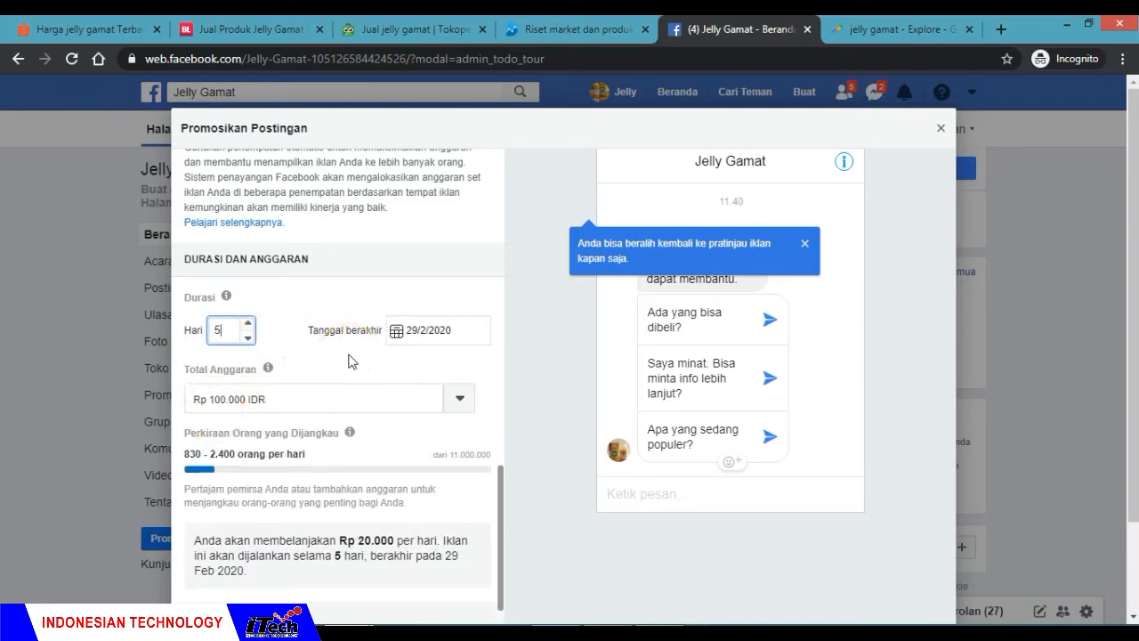
click(284, 293)
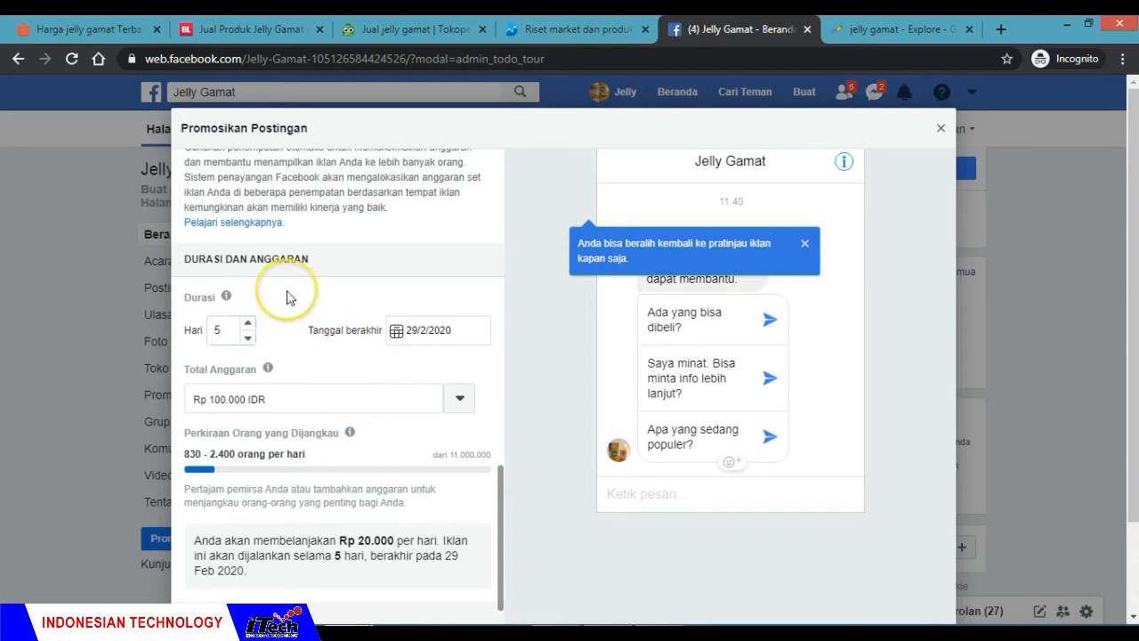
click(397, 332)
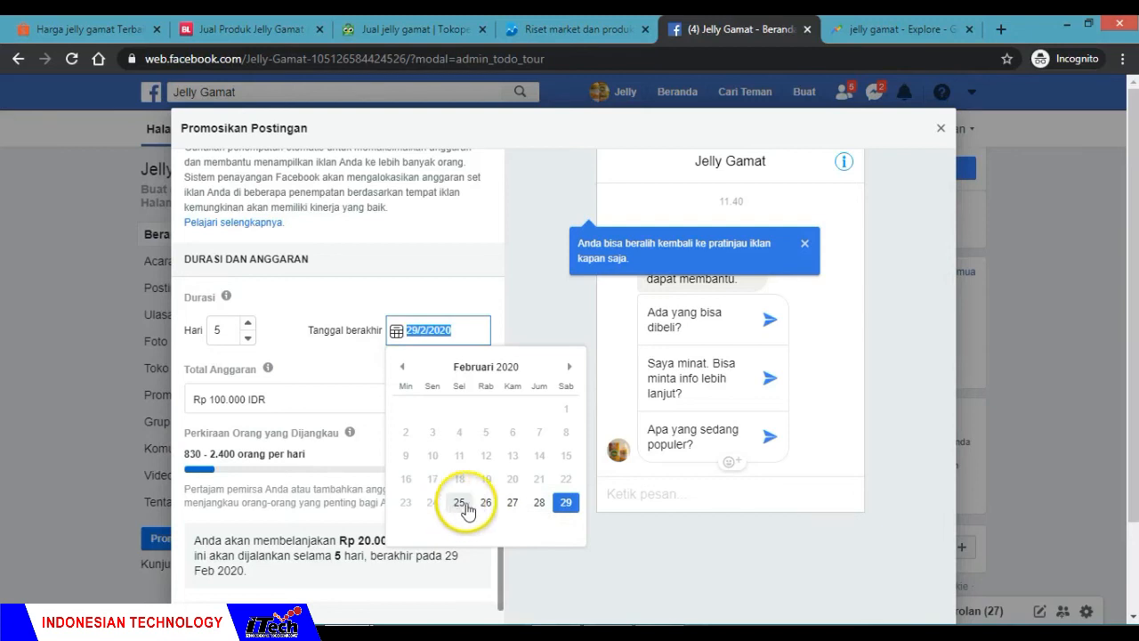
click(475, 296)
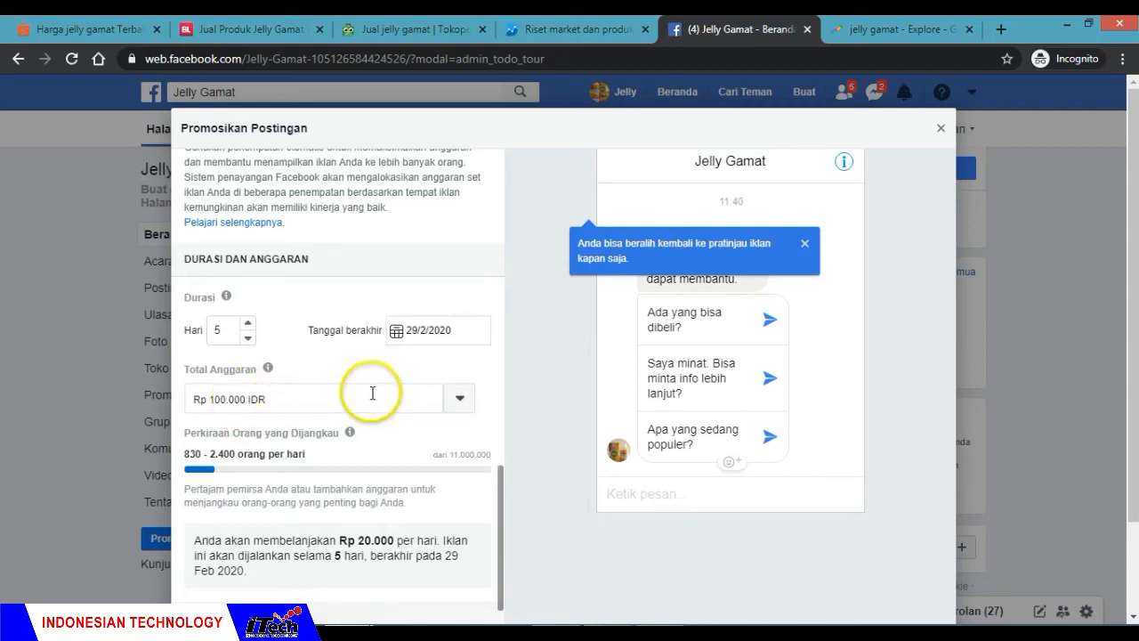
Step: Choose a custom total budget for the promotion and set it to Rp 250.000 IDR
click(460, 399)
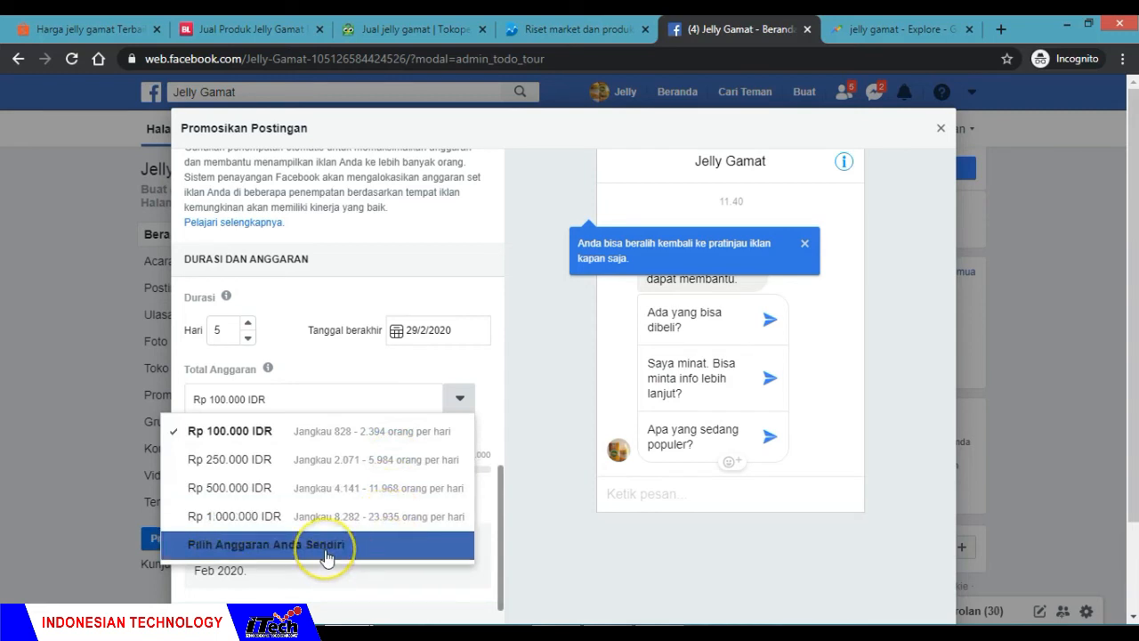
click(290, 554)
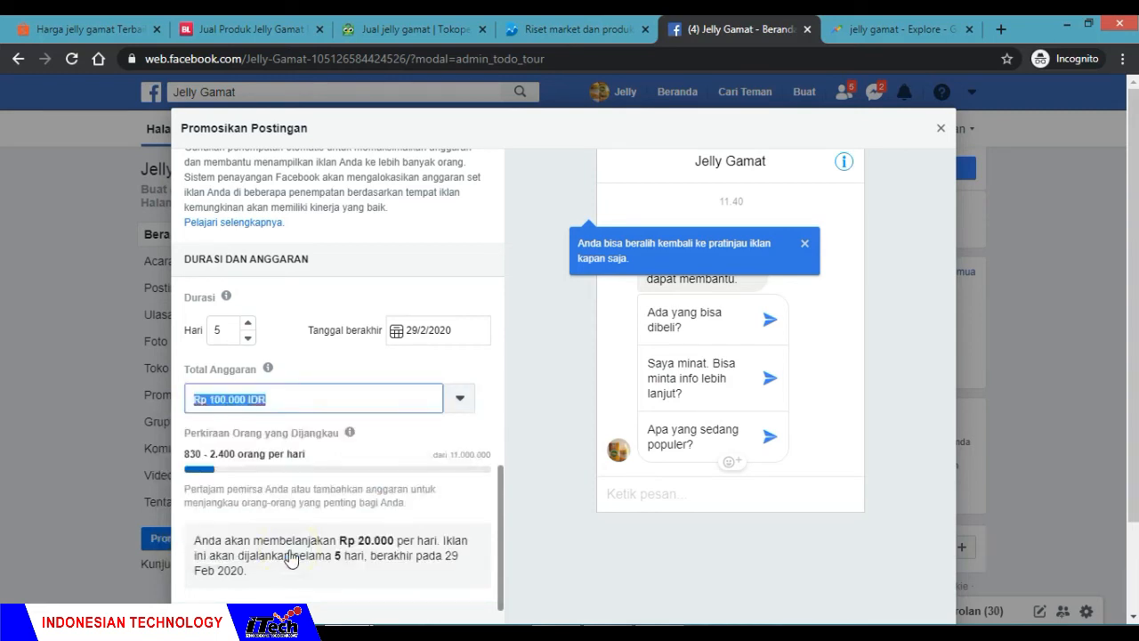
click(222, 399)
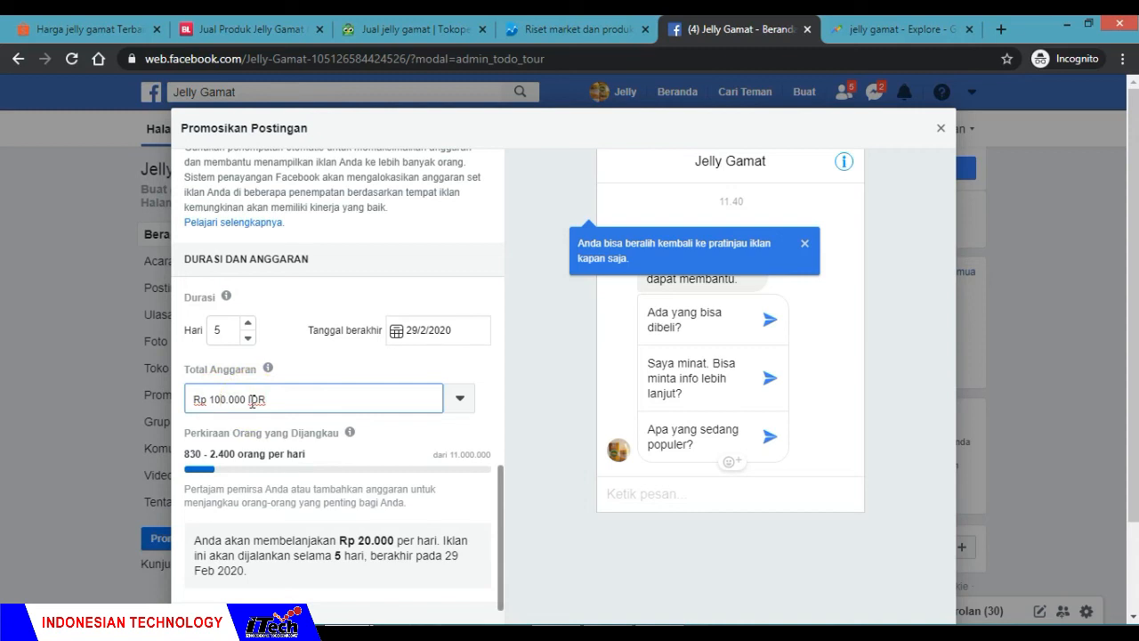
key(BackSpace)
key(Delete)
text(1)
key(BackSpace)
text(25)
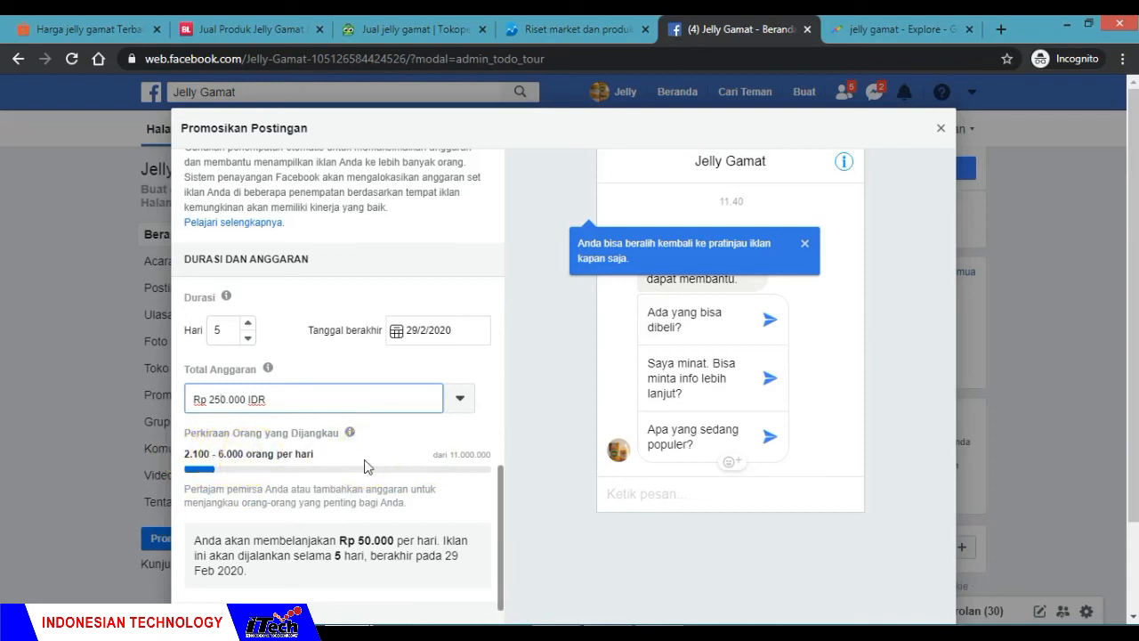
Step: Review the daily spending summary and payment currency, then submit the post promotion
scroll(365, 467, down, 1)
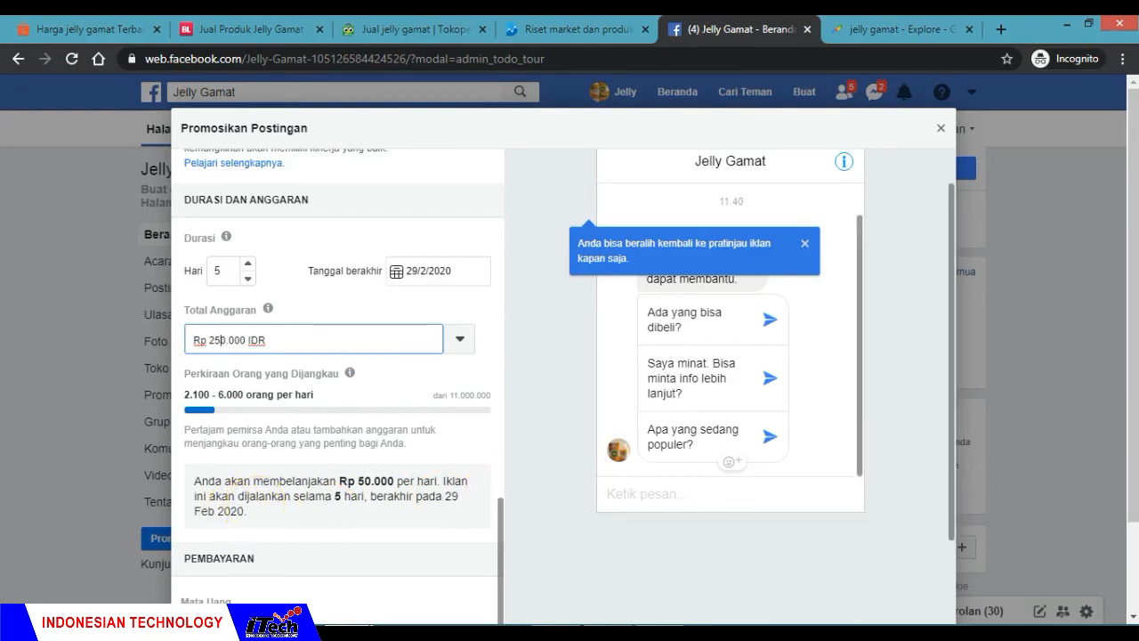
scroll(1132, 408, down, 1)
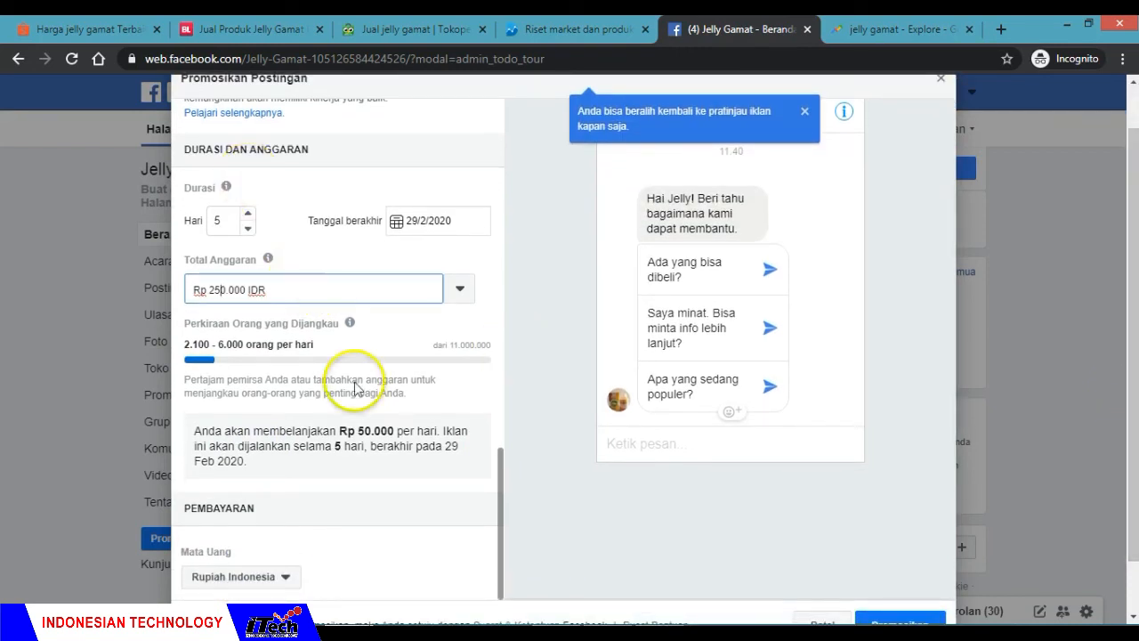
click(302, 489)
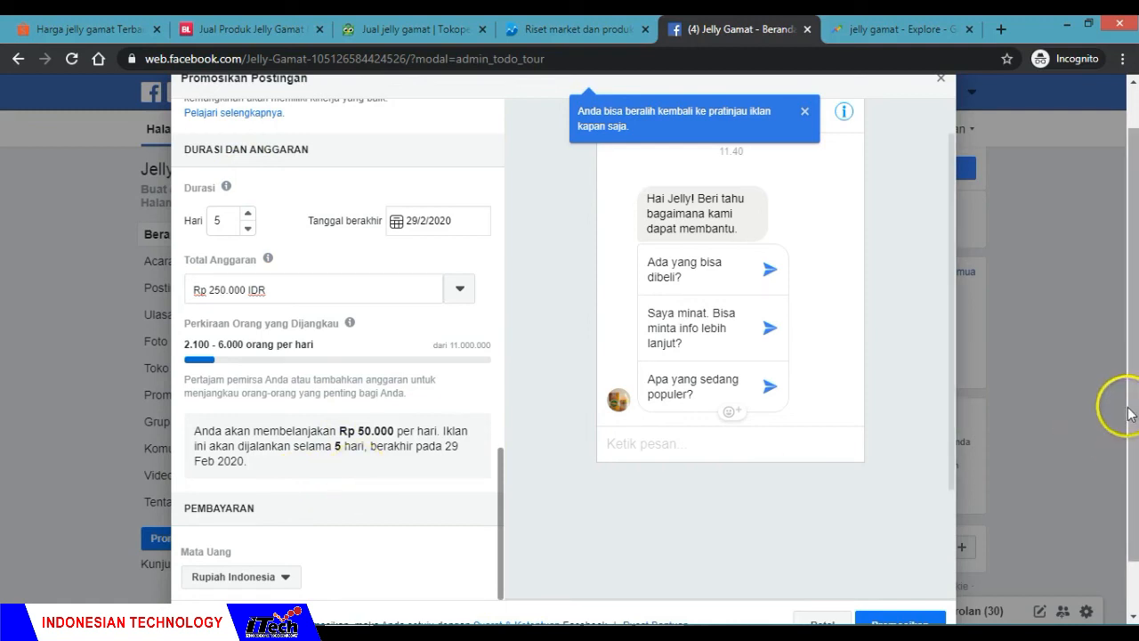
drag(1128, 409, 1134, 438)
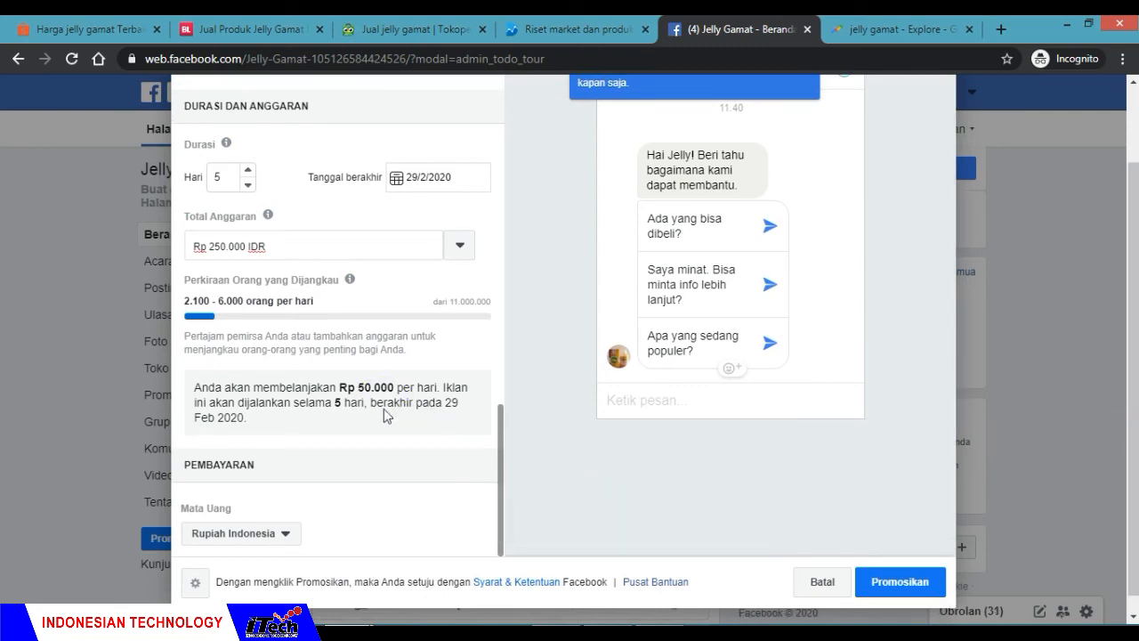
click(465, 464)
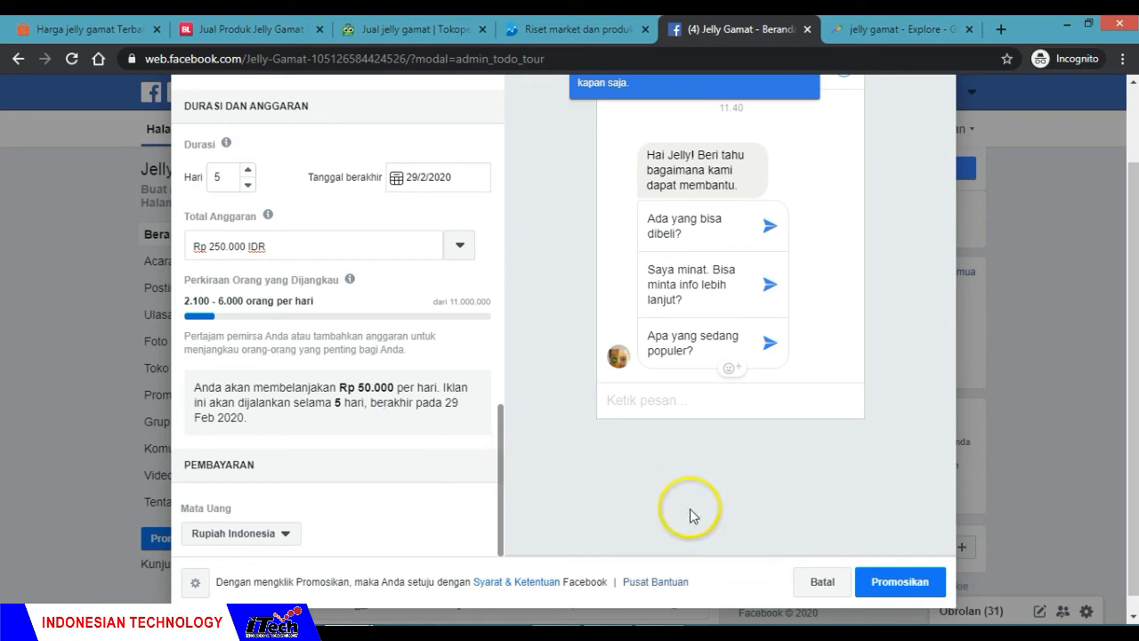
click(898, 582)
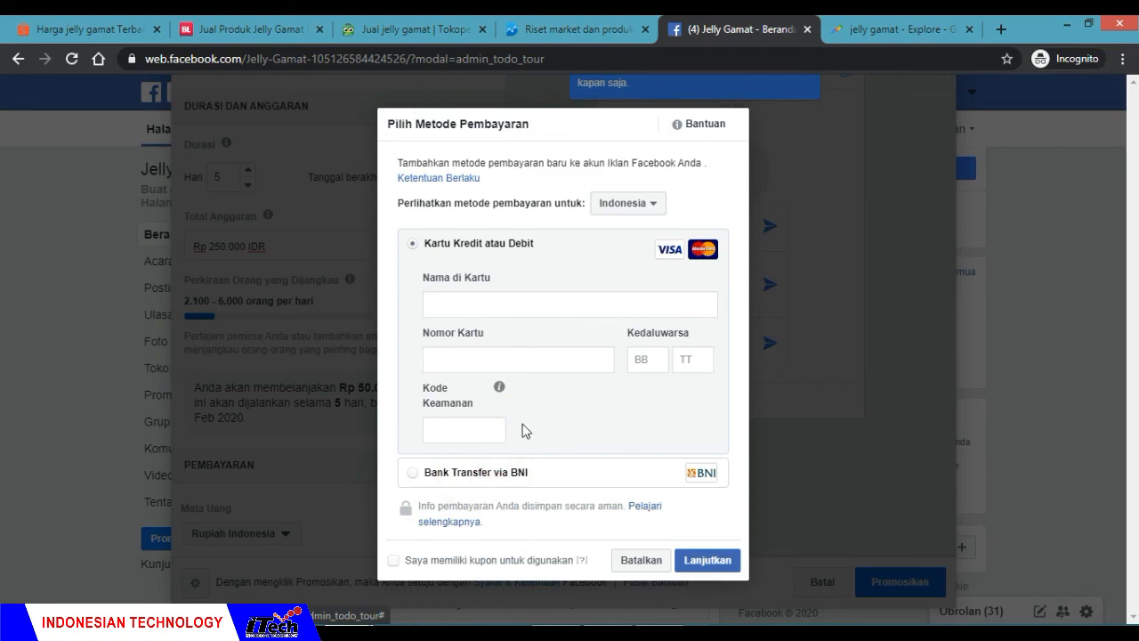
Step: Select Bank Transfer via BNI as the payment method and continue to adding funds to the ad balance
click(414, 472)
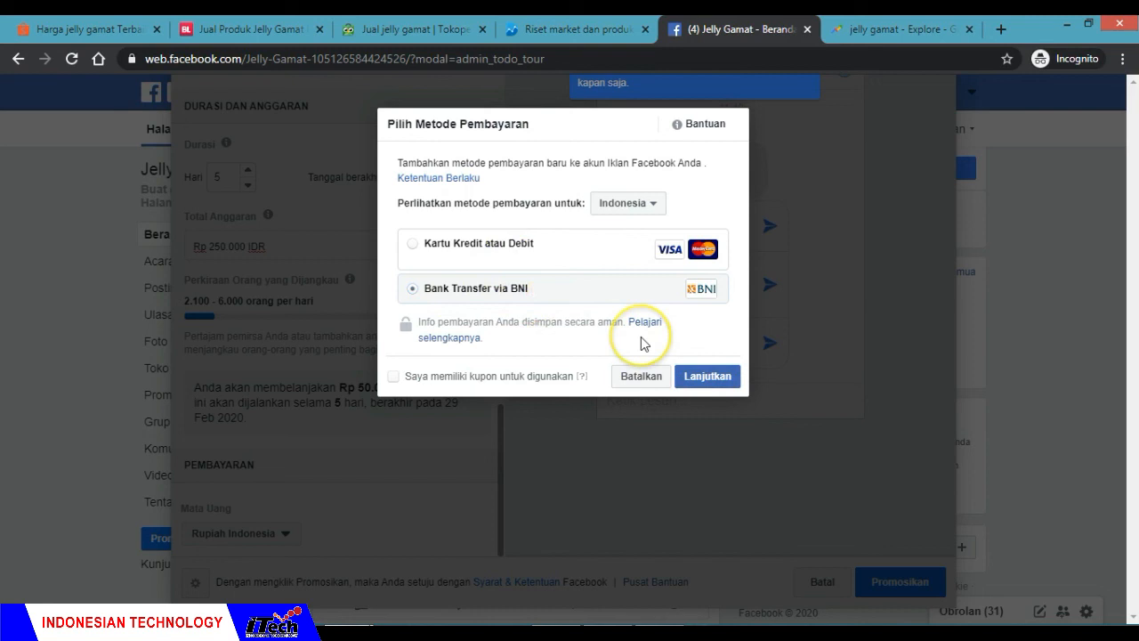
click(699, 383)
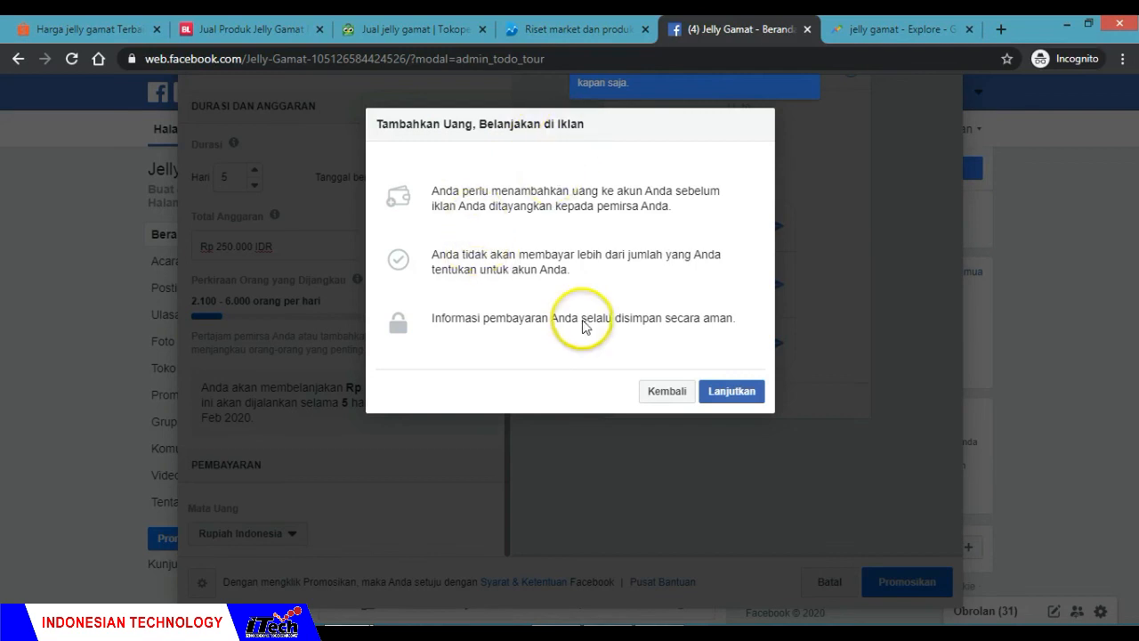
click(734, 391)
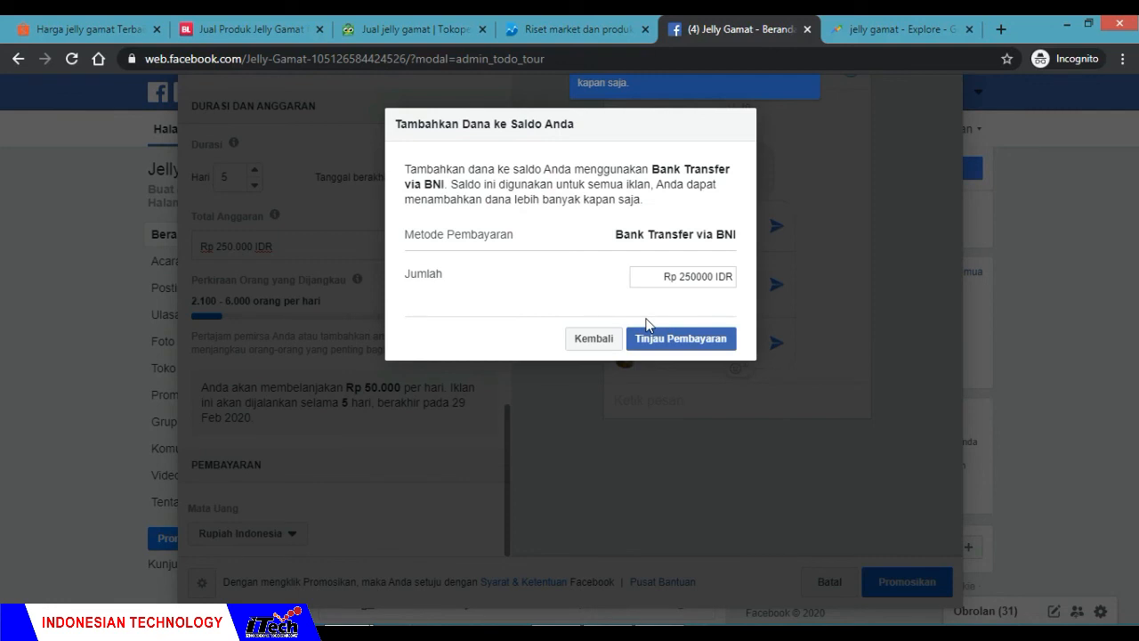
Step: Review and place the Rp 250.000 balance payment, then continue to the BNI payment code page
click(607, 256)
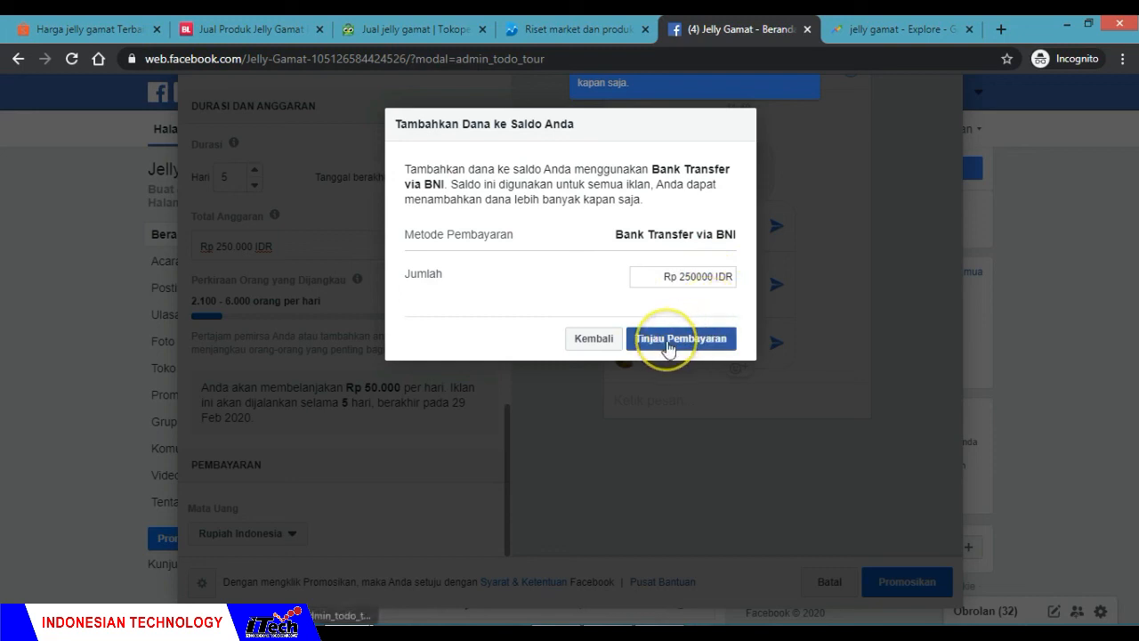
click(703, 343)
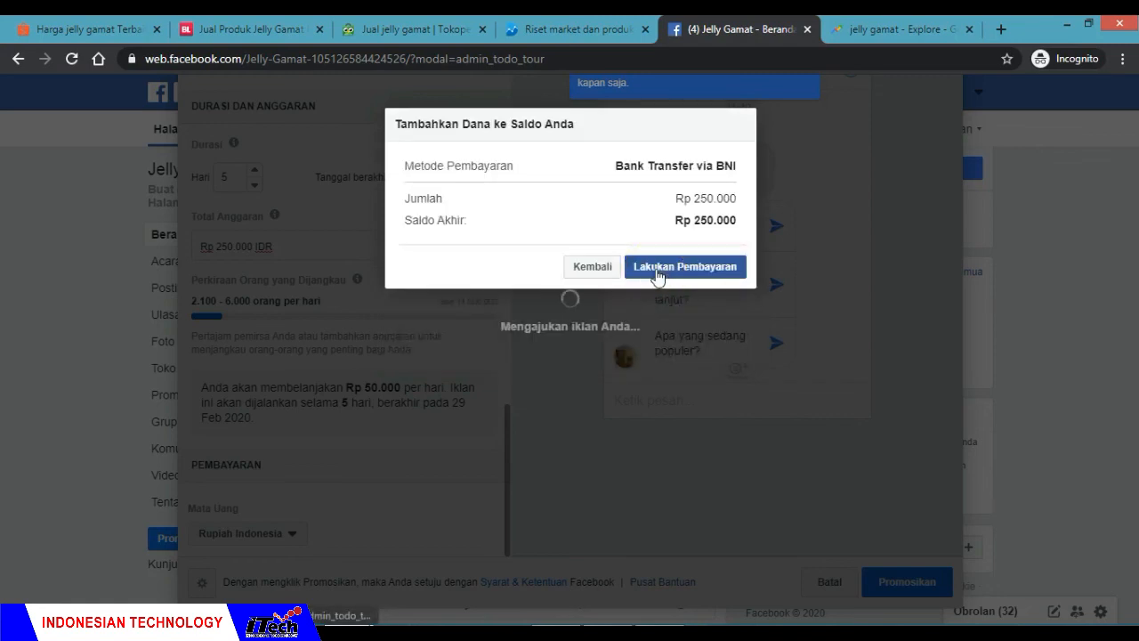
click(660, 277)
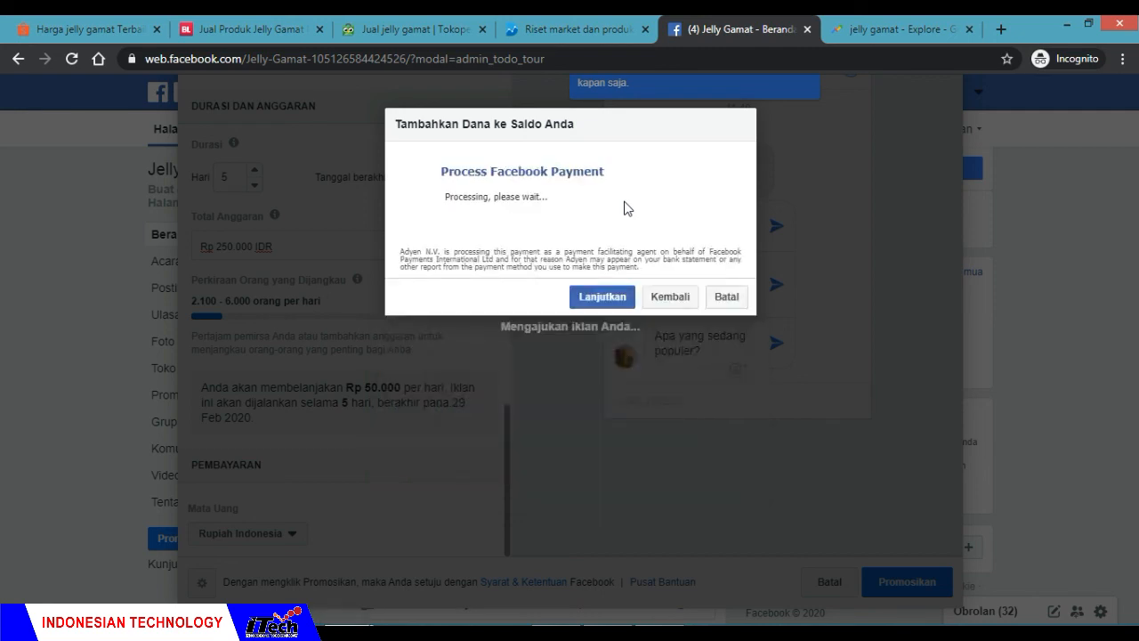
click(504, 162)
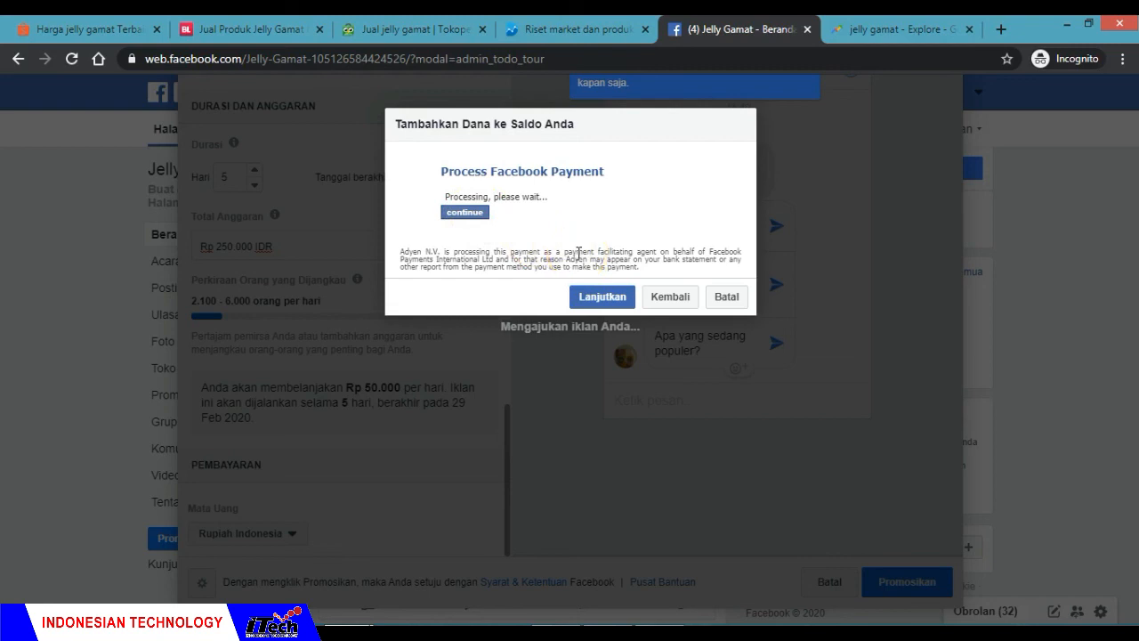
click(593, 300)
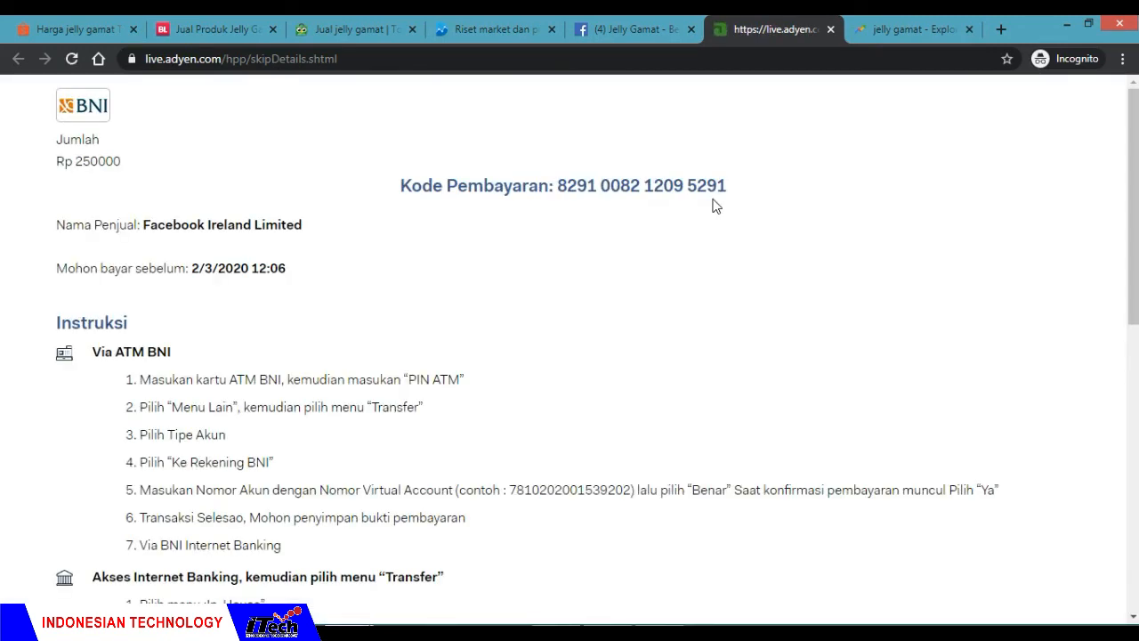
Step: Examine the payment code, the payment deadline and the BNI instructions for ATM, internet banking and teller payments
click(389, 205)
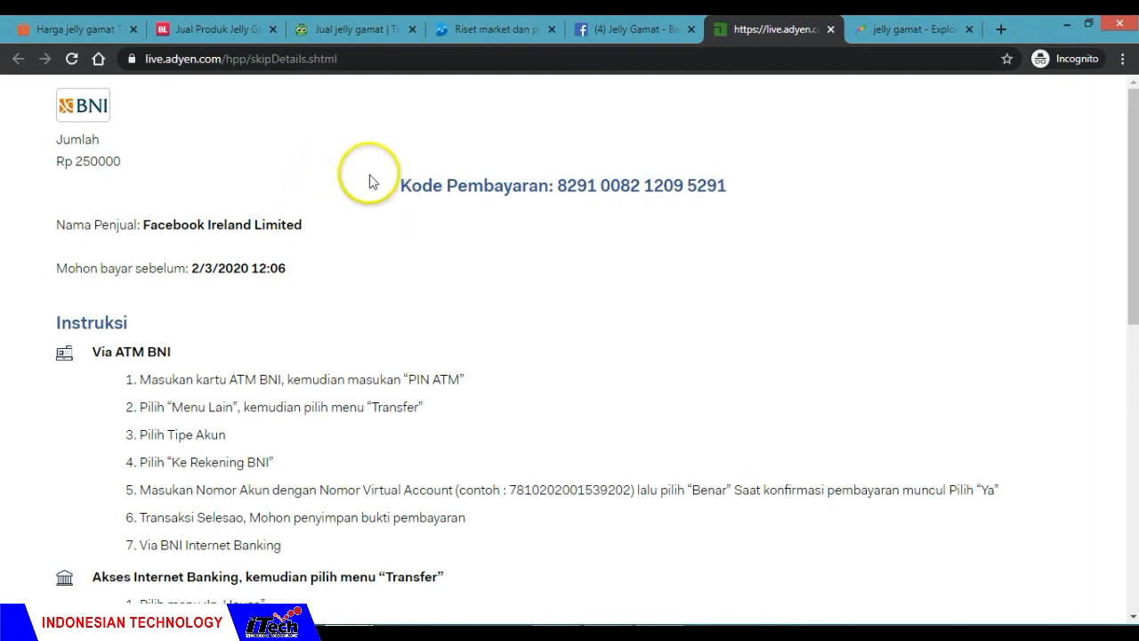
drag(557, 182, 735, 181)
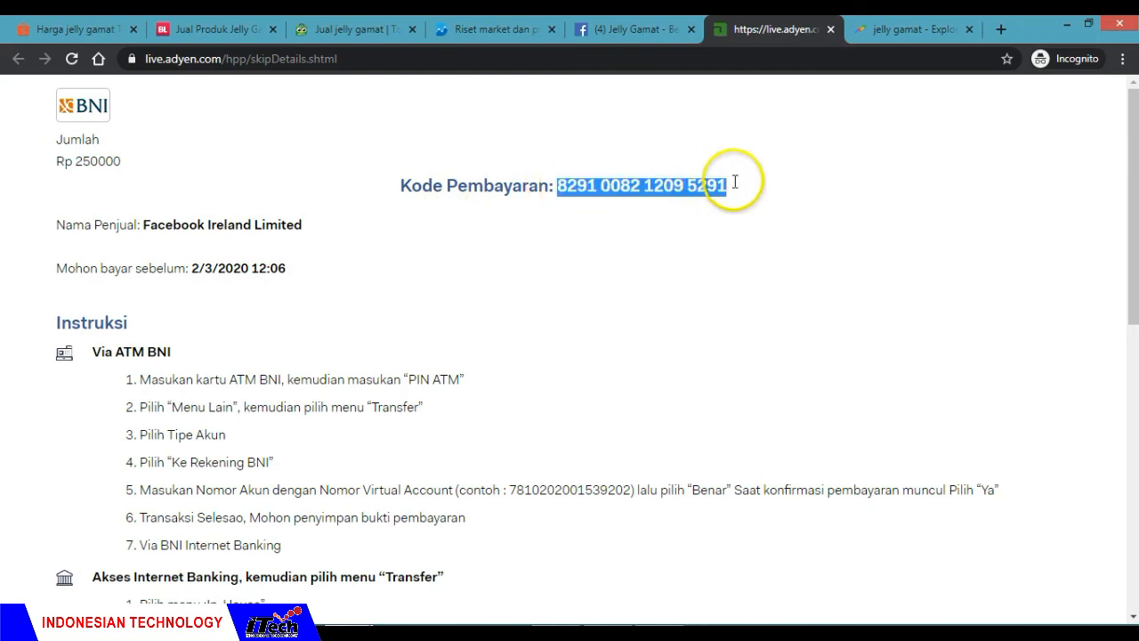
click(453, 244)
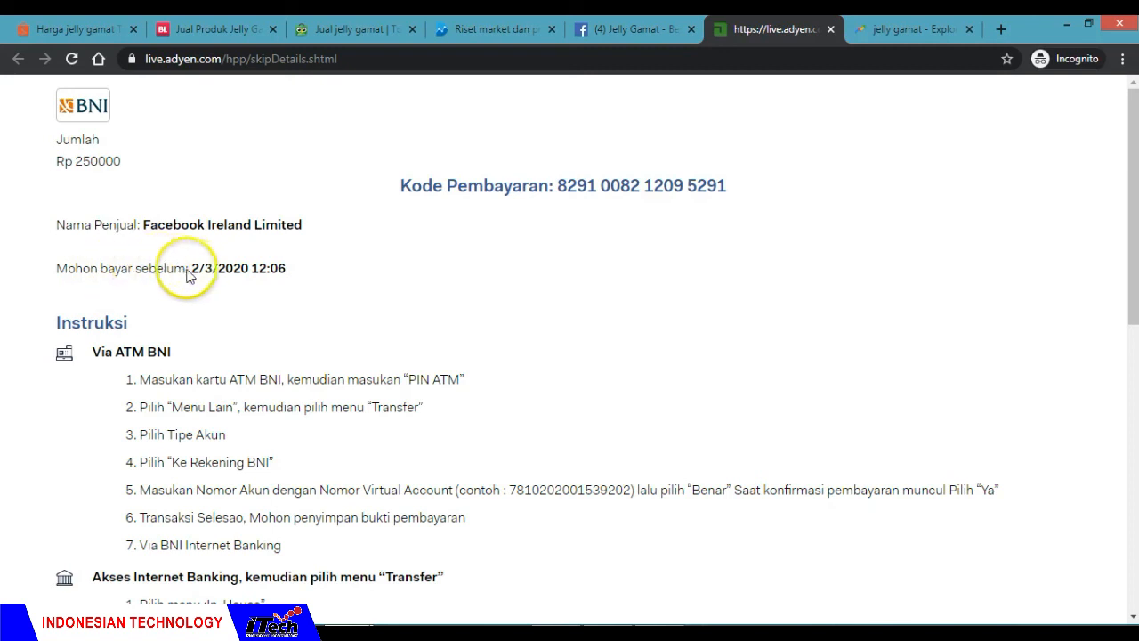
double_click(255, 269)
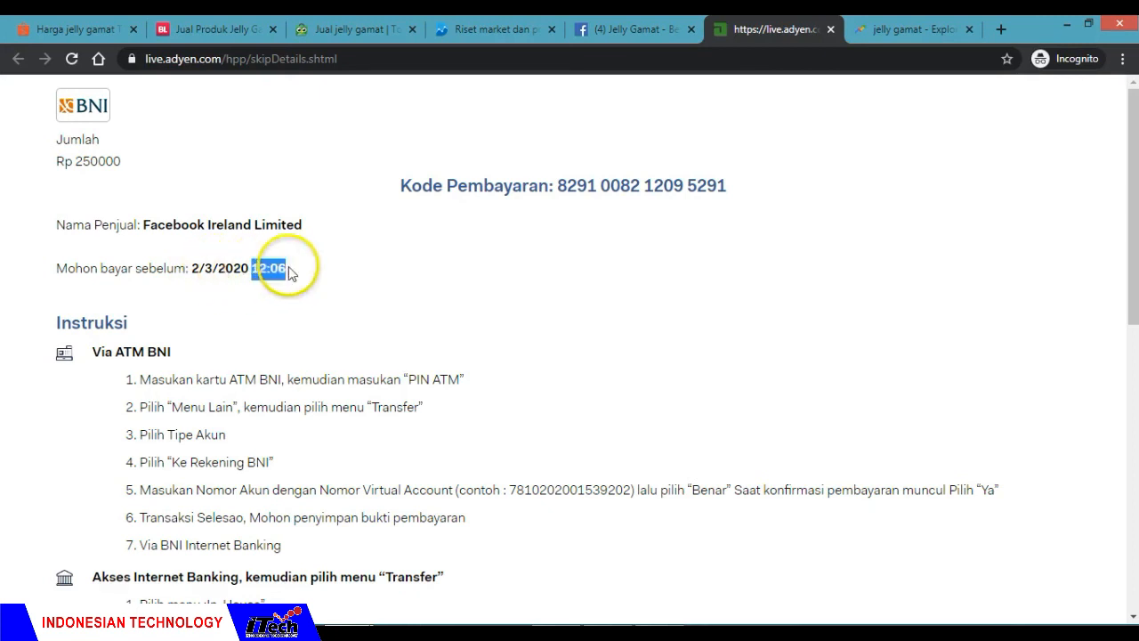
click(300, 293)
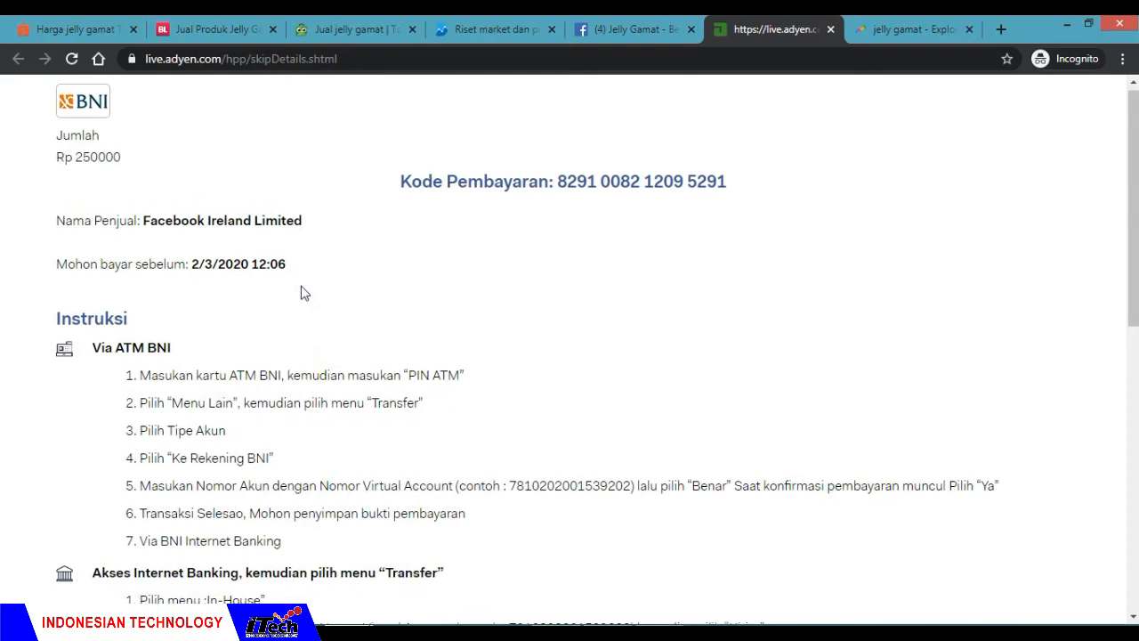
scroll(301, 293, down, 3)
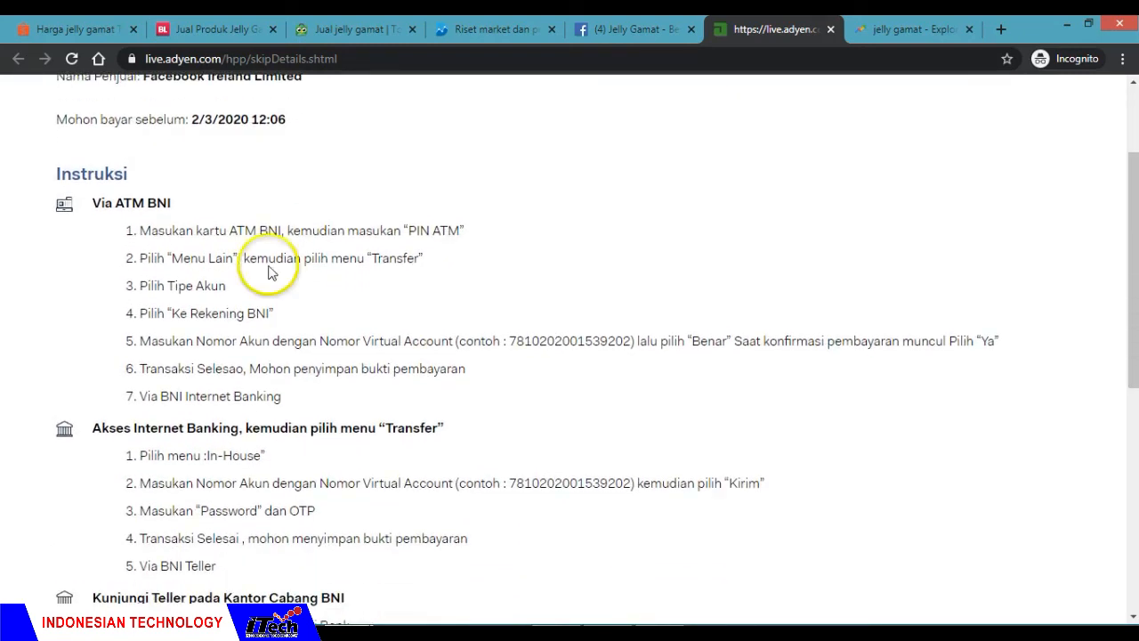
scroll(241, 216, down, 1)
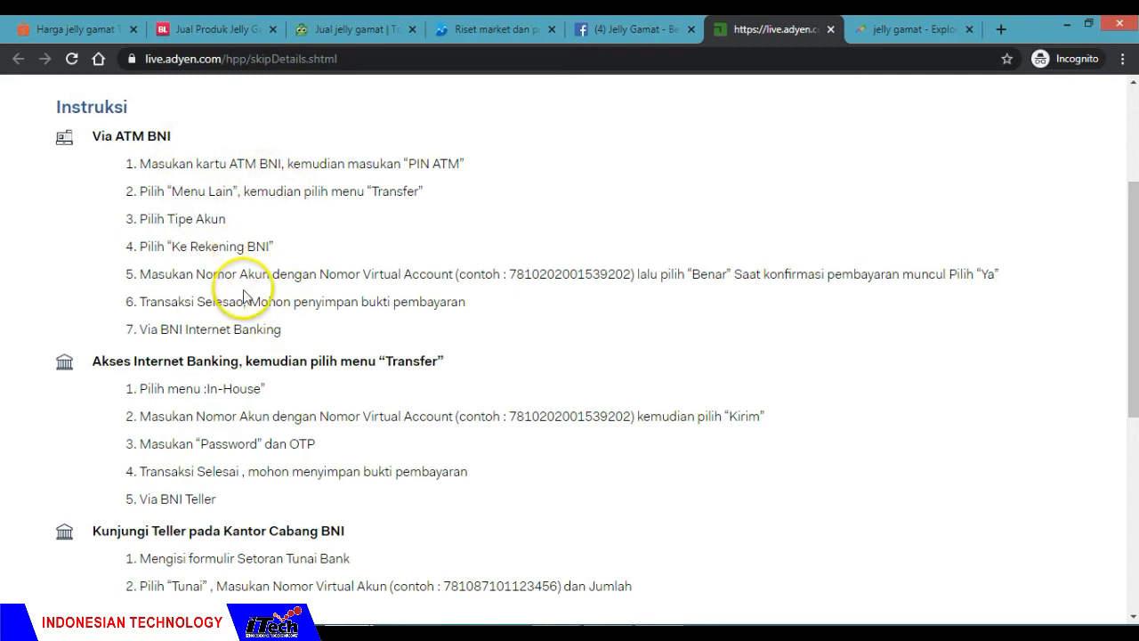
scroll(243, 289, down, 1)
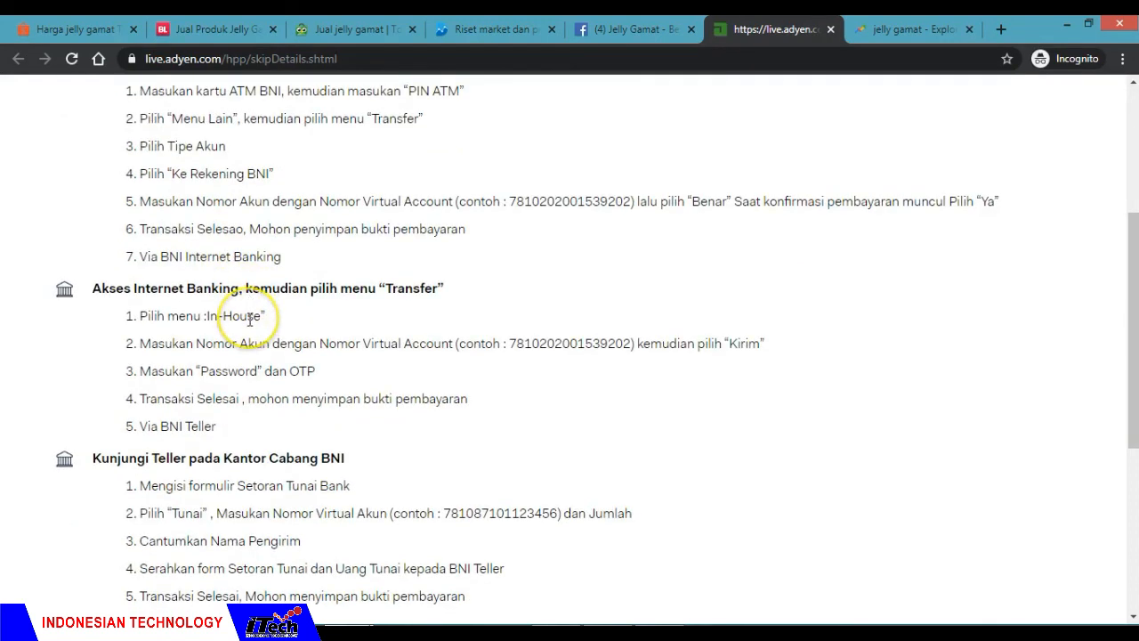
Step: Examine the instructions for paying through another bank's ATM or mobile banking, including the BNI bank code and virtual account number entry
scroll(252, 317, down, 3)
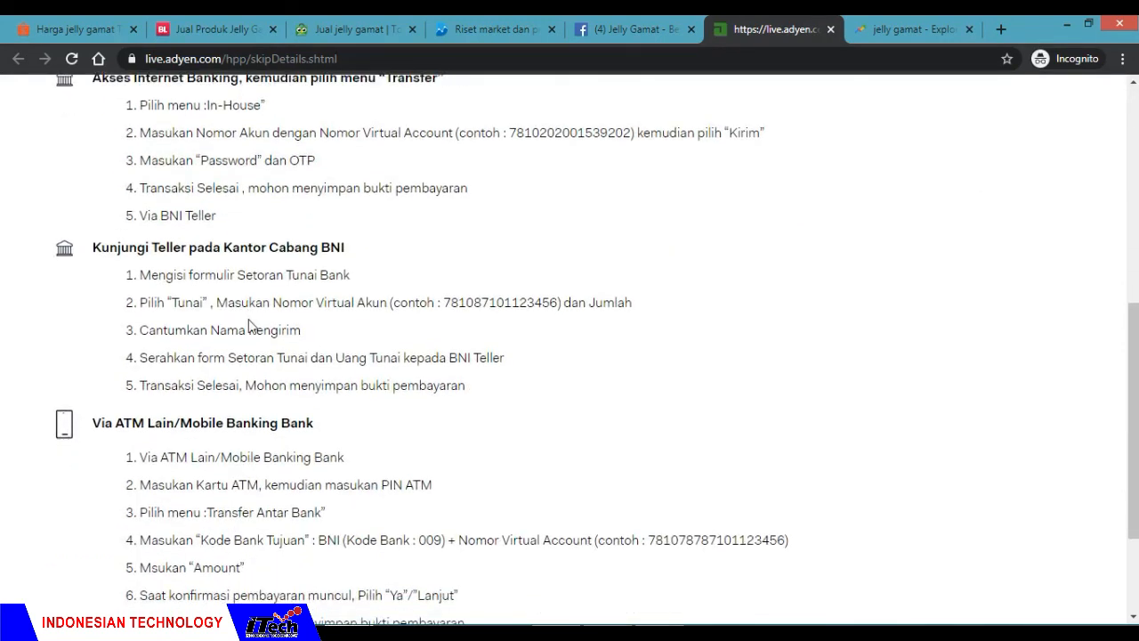
scroll(250, 320, down, 3)
drag(123, 265, 336, 276)
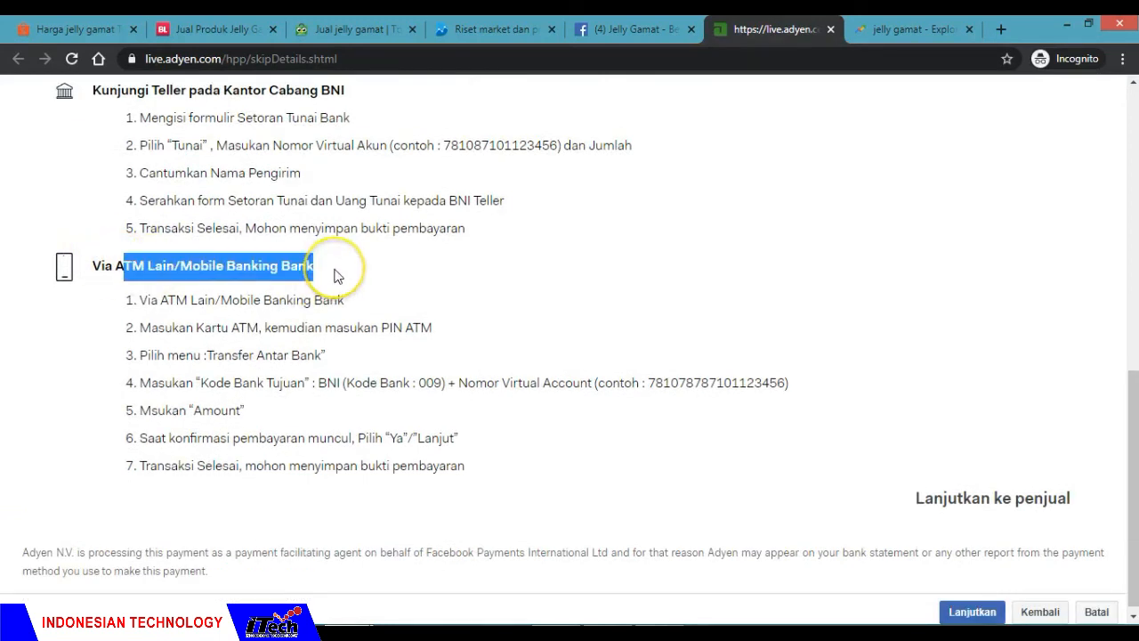
click(336, 276)
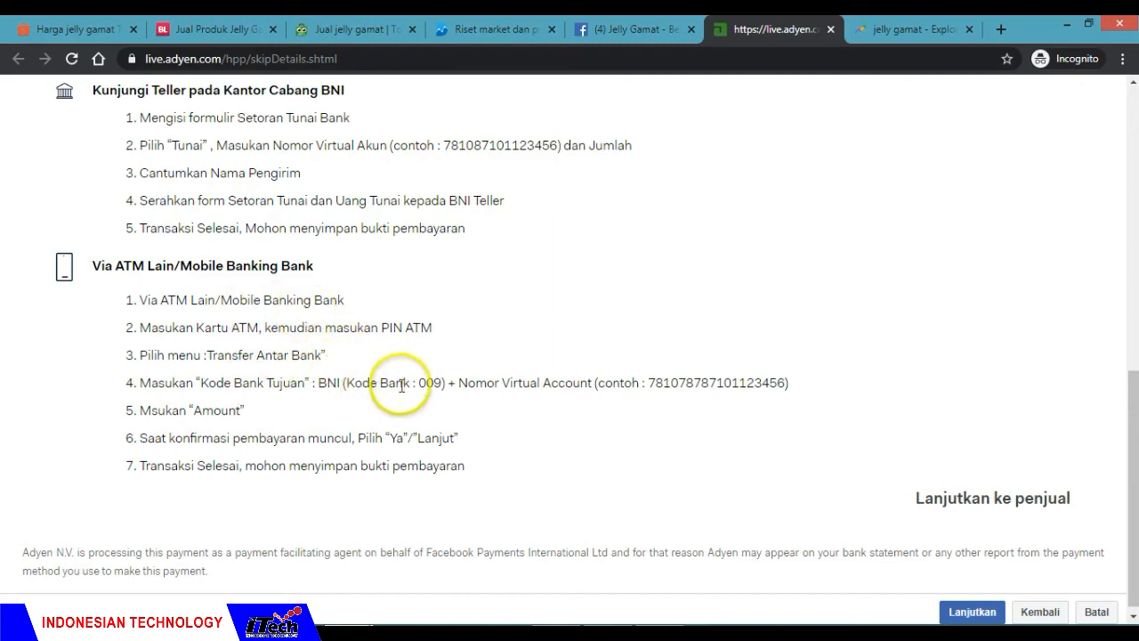
drag(417, 384, 444, 383)
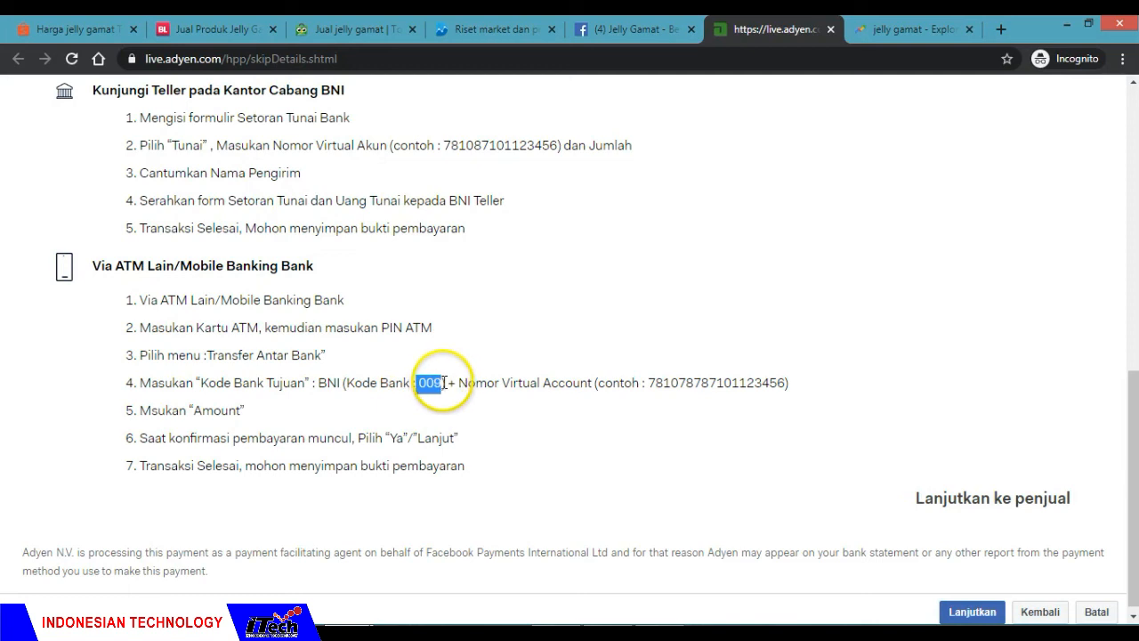
click(488, 399)
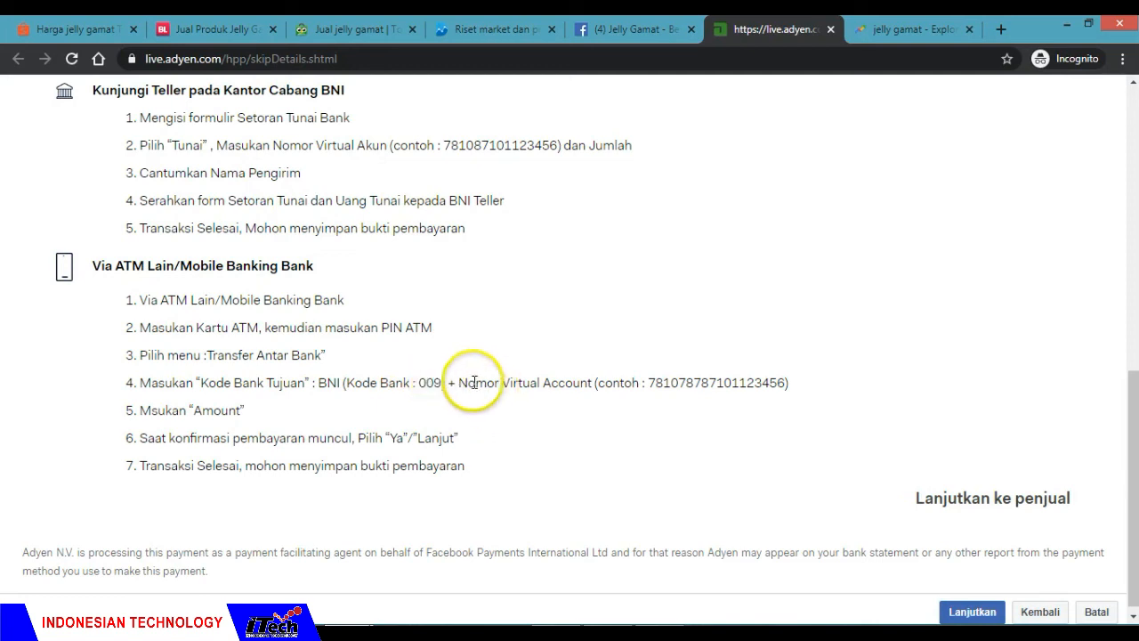
drag(460, 383, 594, 380)
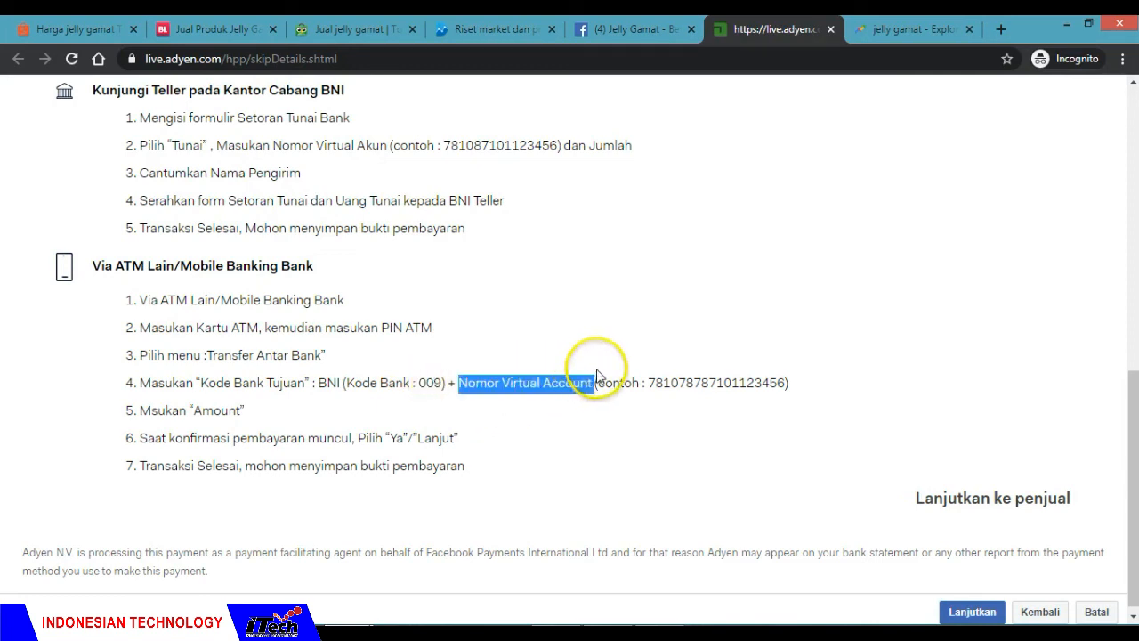
Step: Locate the payment code to use as the virtual account number and review the transfer instructions for the different payment channels again
scroll(446, 371, up, 10)
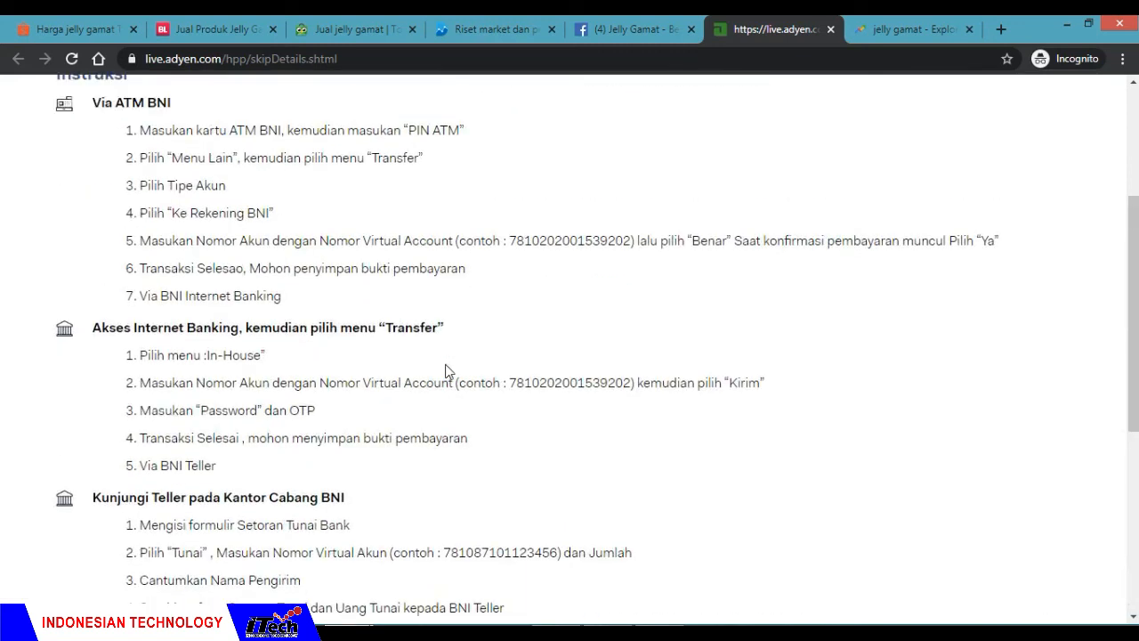
drag(560, 172, 755, 163)
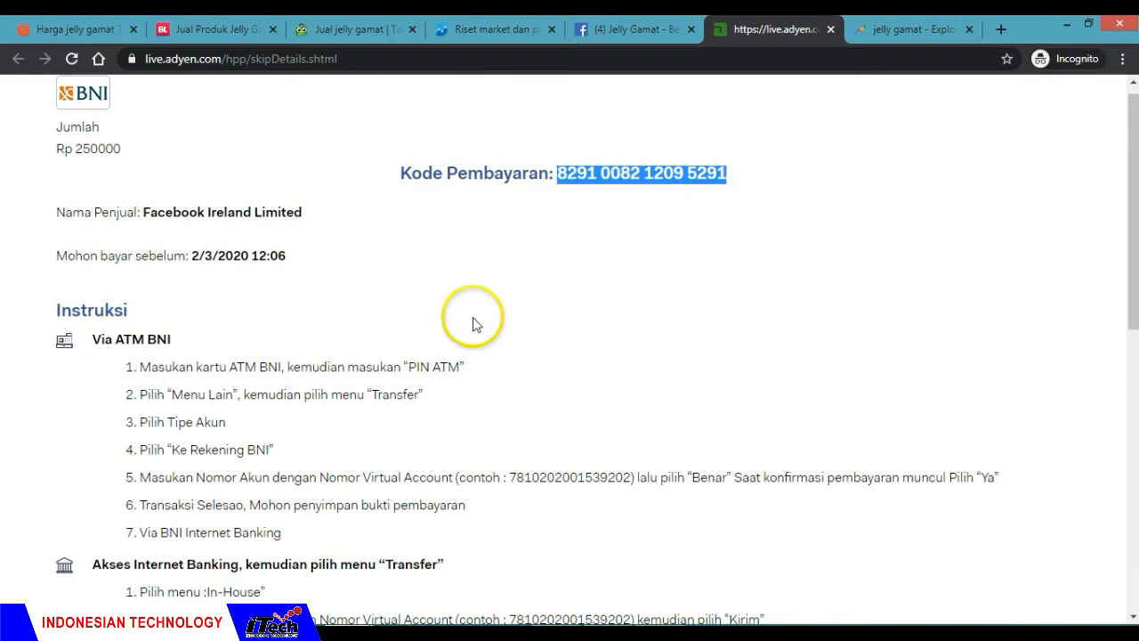
scroll(473, 323, down, 4)
scroll(473, 323, down, 3)
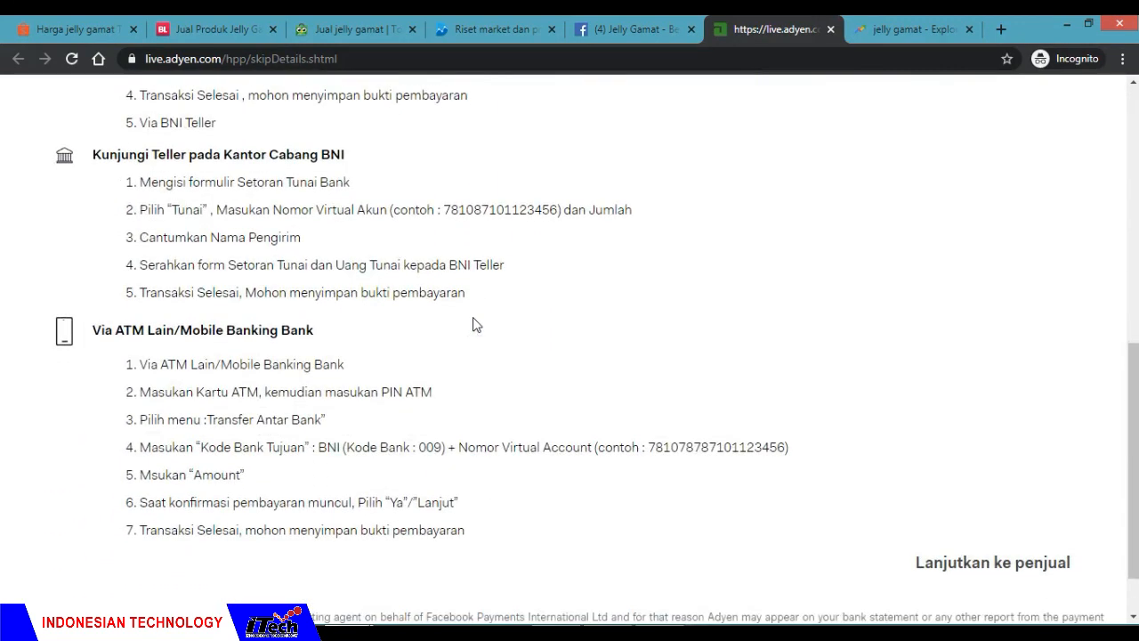
click(475, 353)
scroll(481, 361, up, 1)
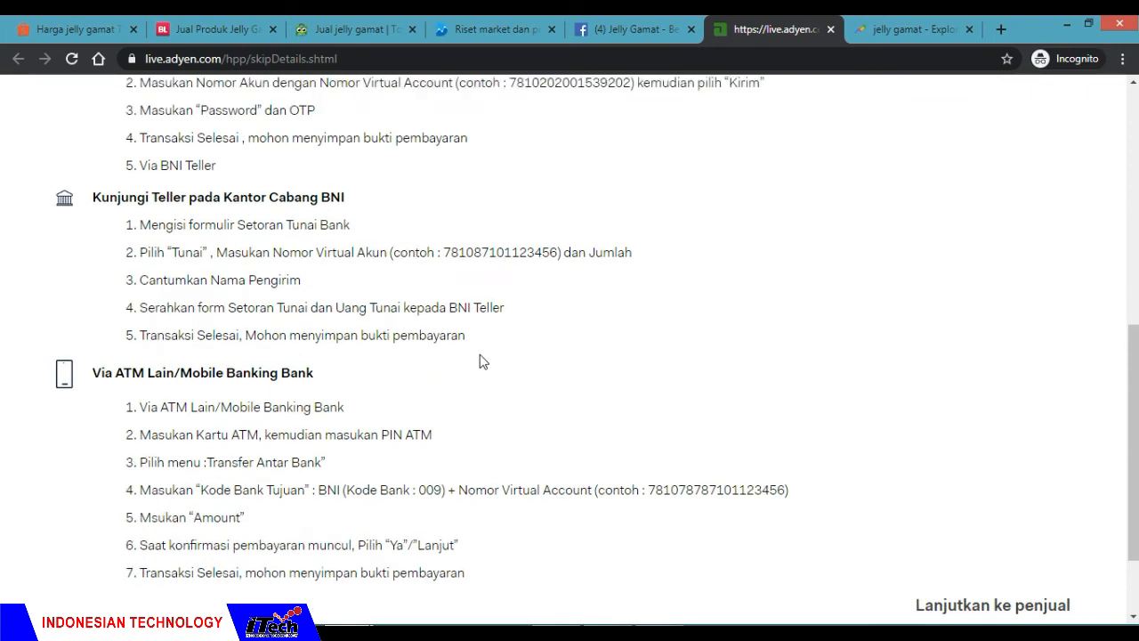
scroll(481, 361, up, 2)
scroll(481, 360, down, 1)
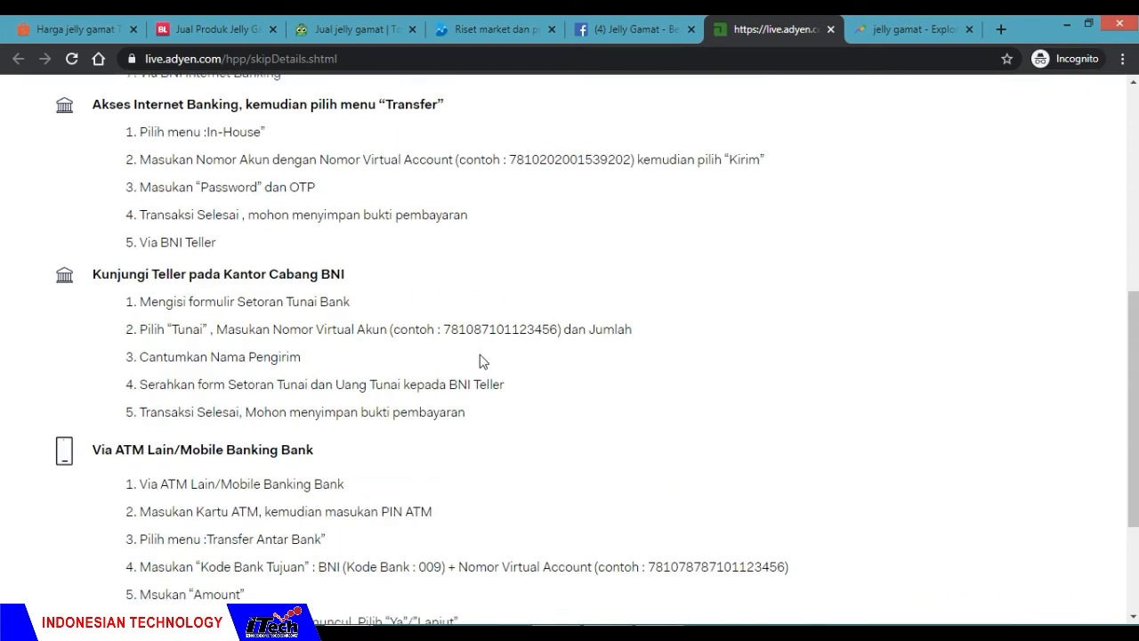